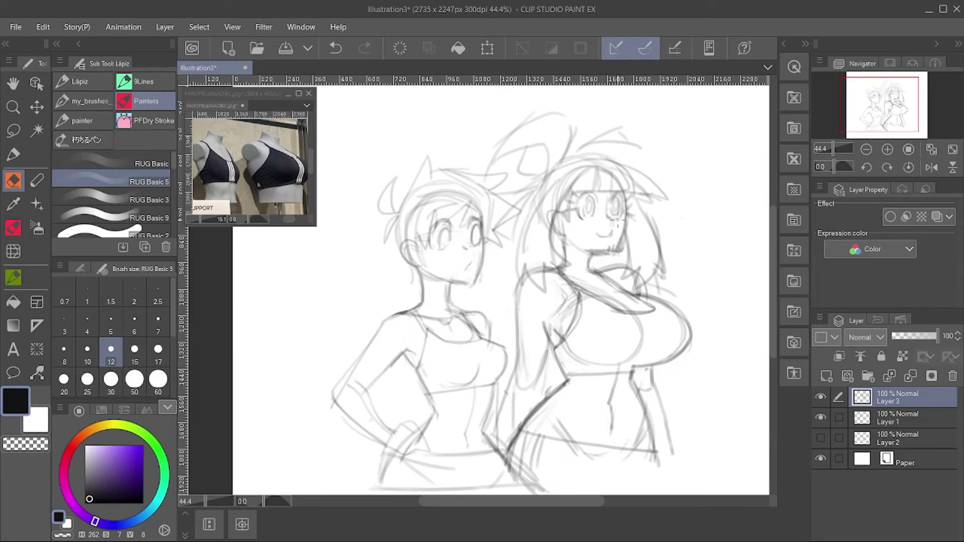
Step: Sketch the short-haired figure's gloved hands on Layer 1, one on the hip and one holding a bottle, with a size 17 brush
drag(617, 219, 633, 208)
key(bracketright)
key(bracketright)
key(alt+bracketleft)
mouse_move(557, 402)
mouse_down()
mouse_move(577, 454)
mouse_move(585, 427)
mouse_move(550, 426)
mouse_move(507, 455)
mouse_up()
mouse_move(402, 404)
mouse_down()
mouse_move(382, 442)
mouse_move(397, 454)
mouse_up()
mouse_move(442, 426)
mouse_down()
mouse_move(410, 451)
mouse_move(416, 462)
mouse_up()
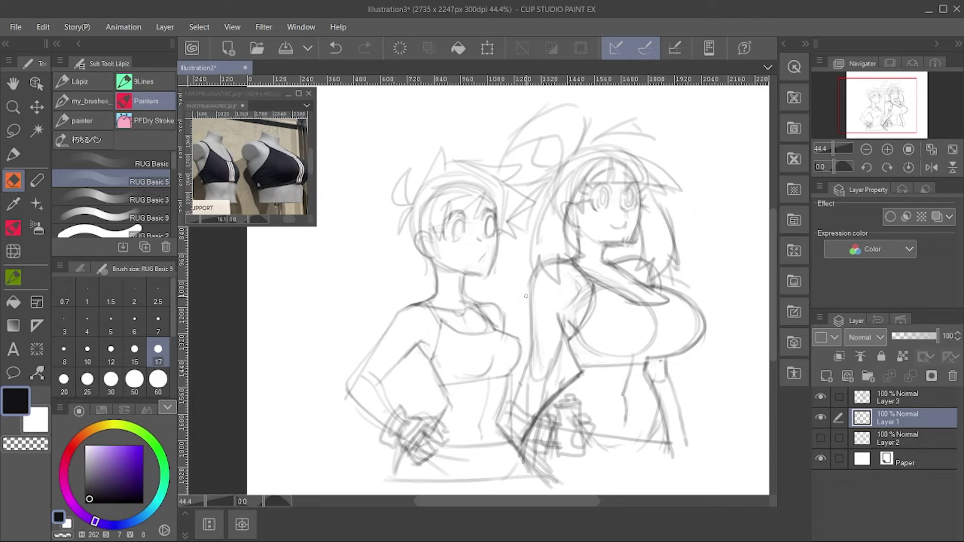
Step: Rework the ponytailed figure's chest and top neckline on Layer 3 in the mirrored canvas view with a size 12 brush
key(ctrl+minus)
key(e)
click(824, 397)
key(p)
key(e)
key(h)
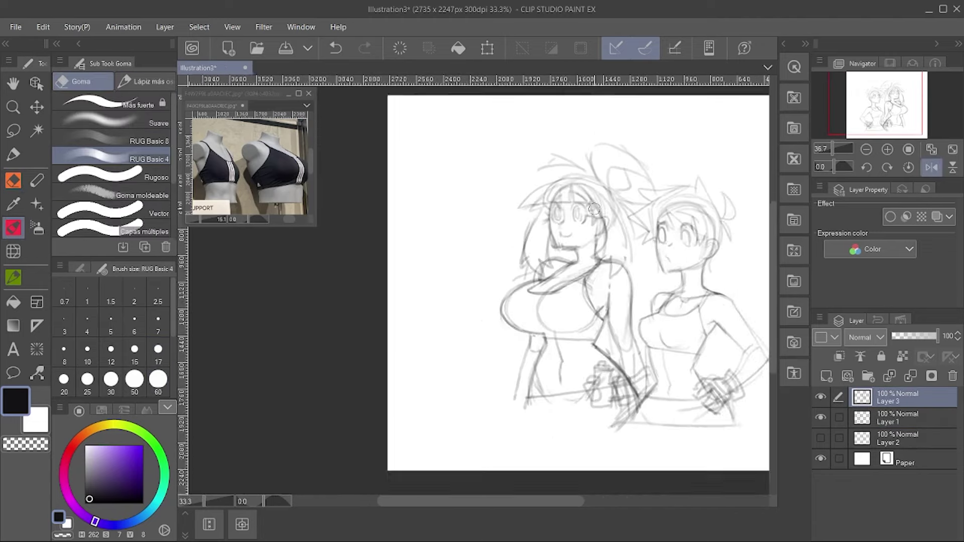
scroll(594, 209, up, 2)
key(p)
key(bracketleft)
key(bracketleft)
drag(542, 277, 486, 324)
drag(487, 284, 595, 335)
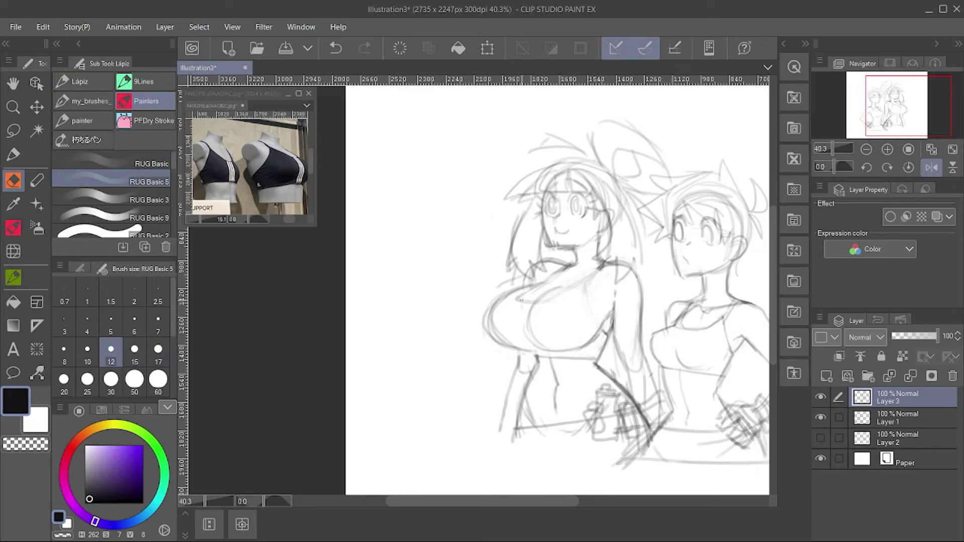
drag(521, 300, 597, 326)
Step: Restore the unmirrored view and sketch the ponytailed figure's hip lines with a size 15 brush
key(ctrl+minus)
key(h)
key(bracketright)
mouse_move(537, 351)
mouse_down()
mouse_move(588, 394)
mouse_move(582, 382)
mouse_up()
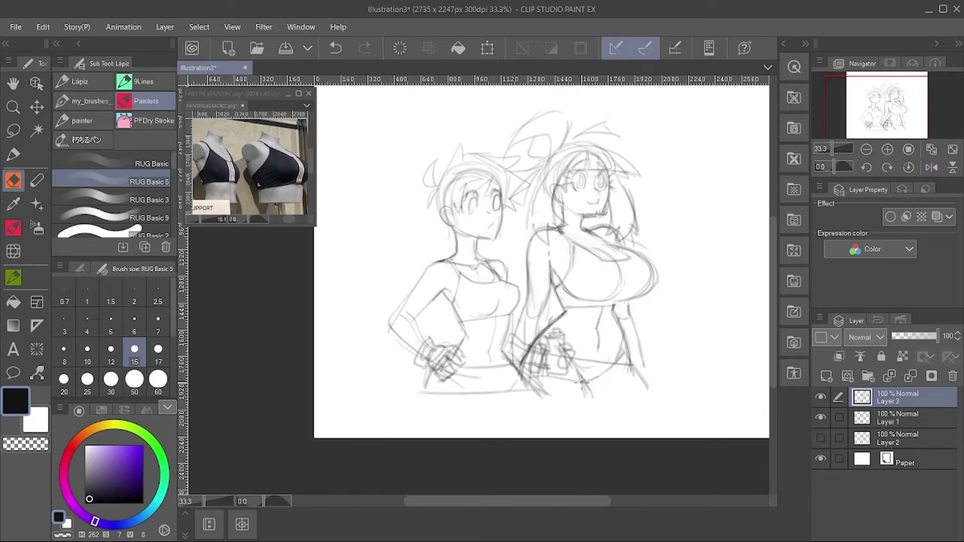
Step: Scale the short-haired figure on Layer 1 down slightly with a free transform
key(k)
click(899, 418)
key(ctrl+t)
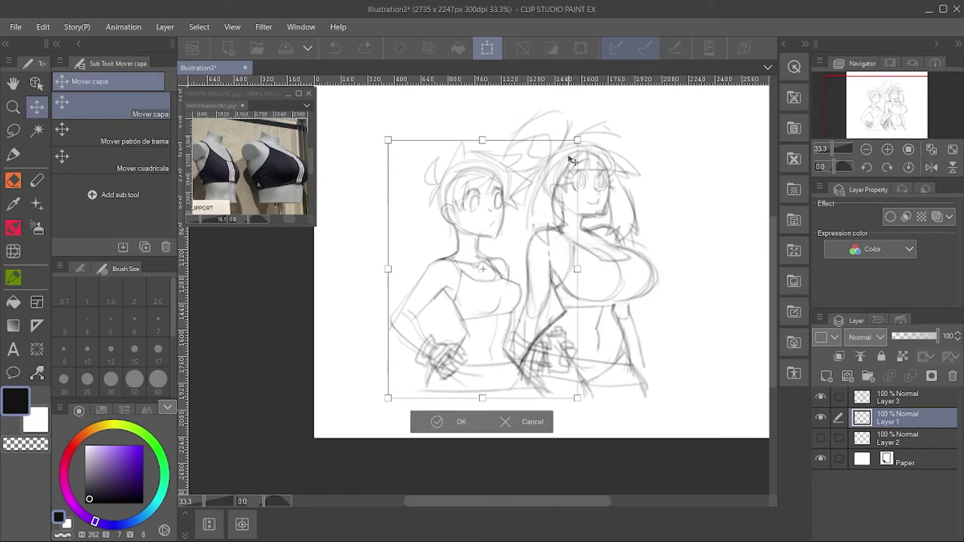
drag(570, 159, 562, 181)
key(Return)
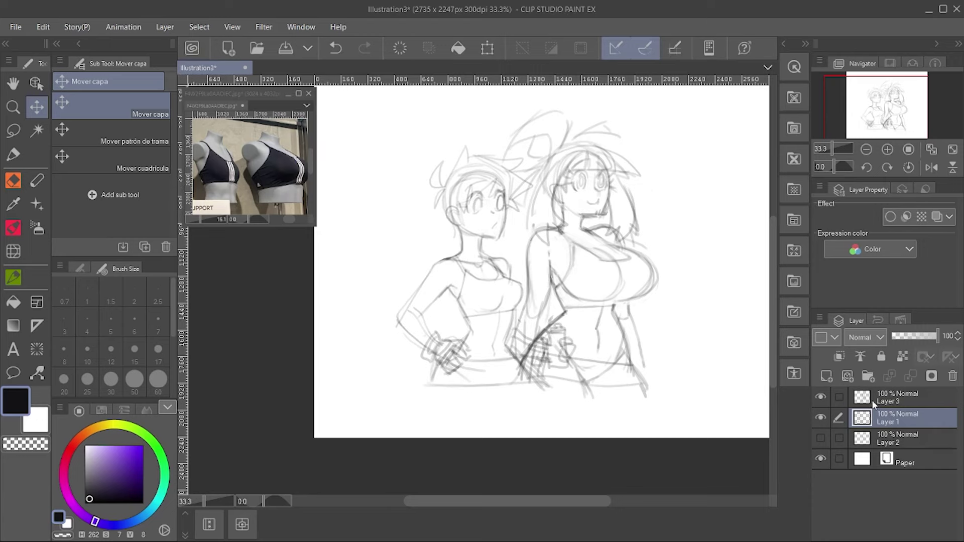
Step: Duplicate Layer 3, hide the original, and sketch raised fists and new arms for the ponytailed figure on the copy
drag(874, 405, 826, 376)
click(820, 418)
key(p)
click(648, 234)
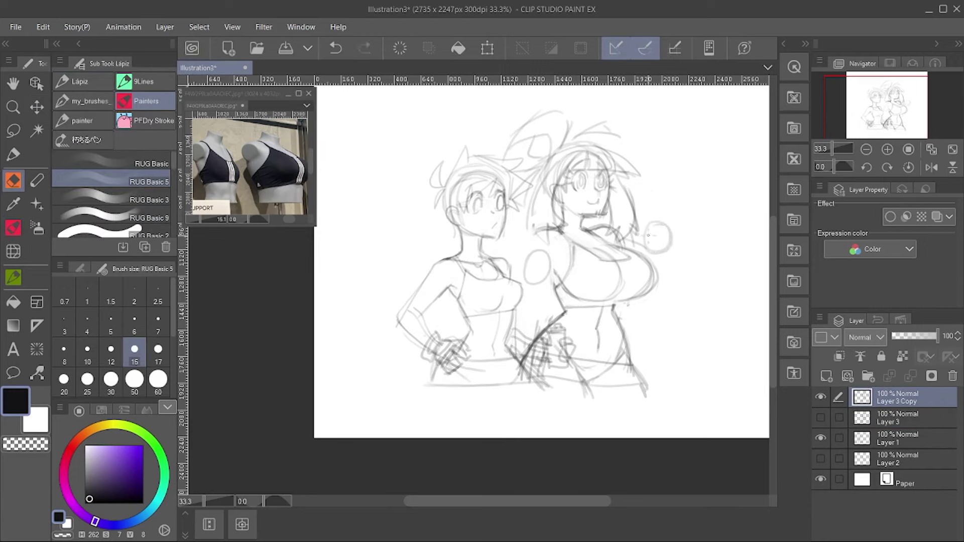
drag(548, 253, 551, 258)
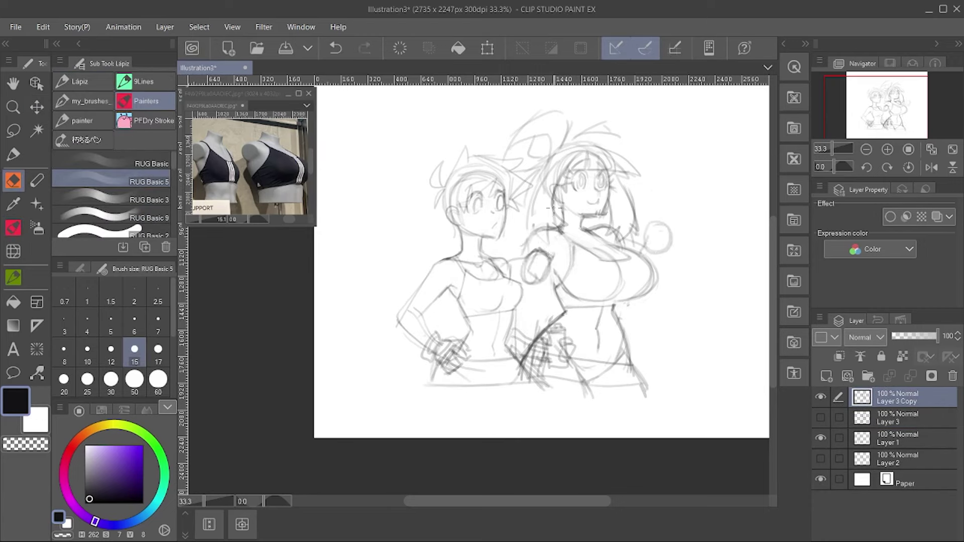
drag(653, 221, 669, 290)
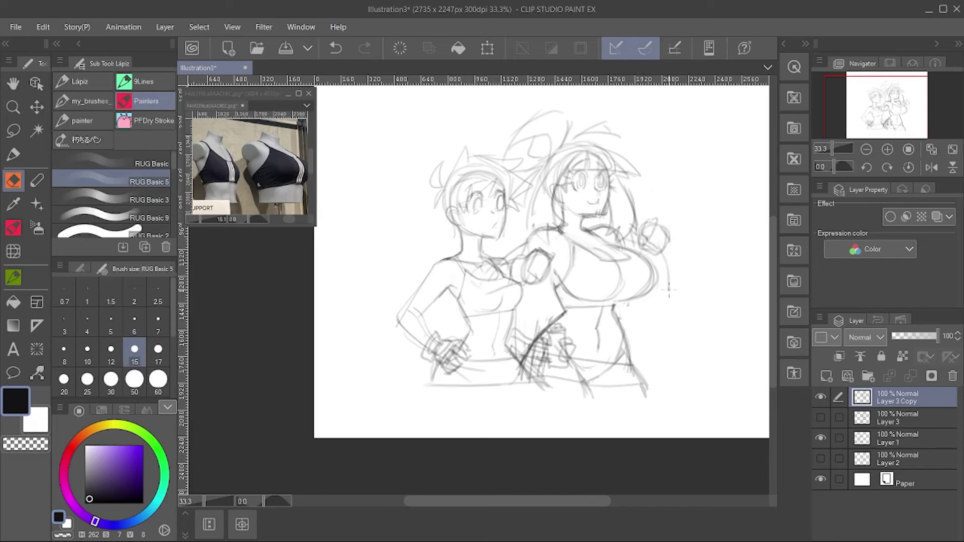
Step: Hide the fist version and rework the ponytailed figure's arms into a hands-on-hips pose on a second copy of Layer 3
click(821, 396)
click(826, 417)
click(826, 417)
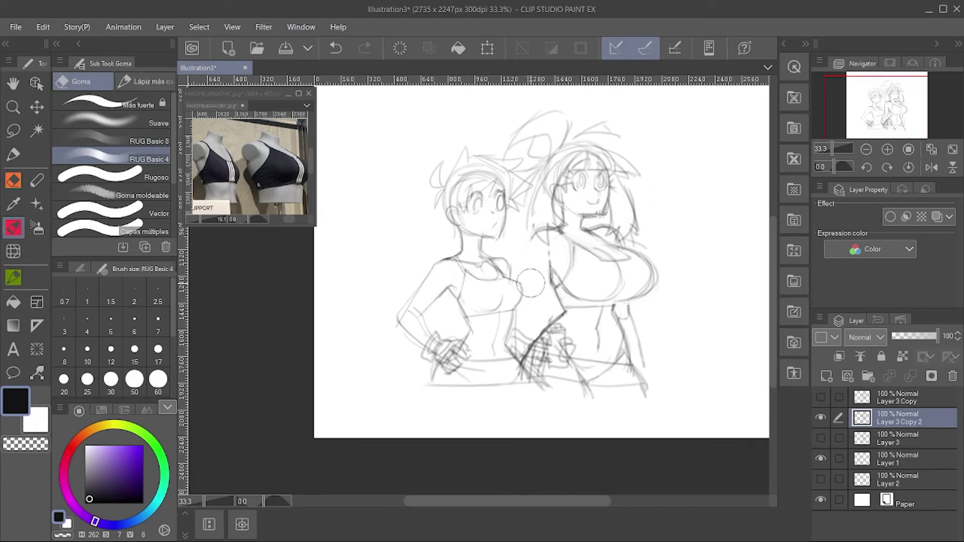
drag(548, 230, 525, 273)
mouse_move(633, 249)
mouse_down()
mouse_move(652, 280)
mouse_move(635, 299)
mouse_move(627, 333)
mouse_up()
key(m)
key(ctrl+z)
key(ctrl+z)
key(ctrl+z)
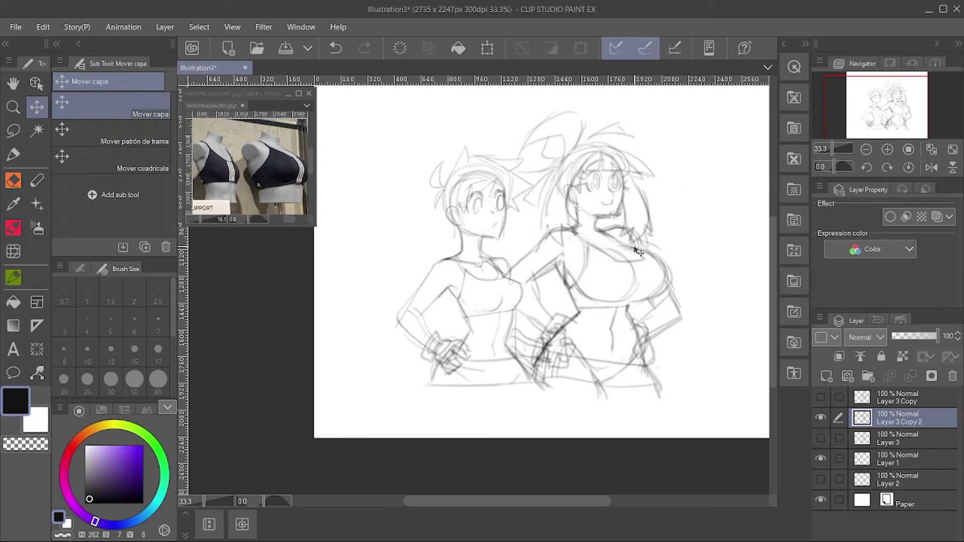
Step: Lasso the short-haired figure's head and scale it down slightly on Layer 1
click(110, 122)
drag(469, 225, 459, 225)
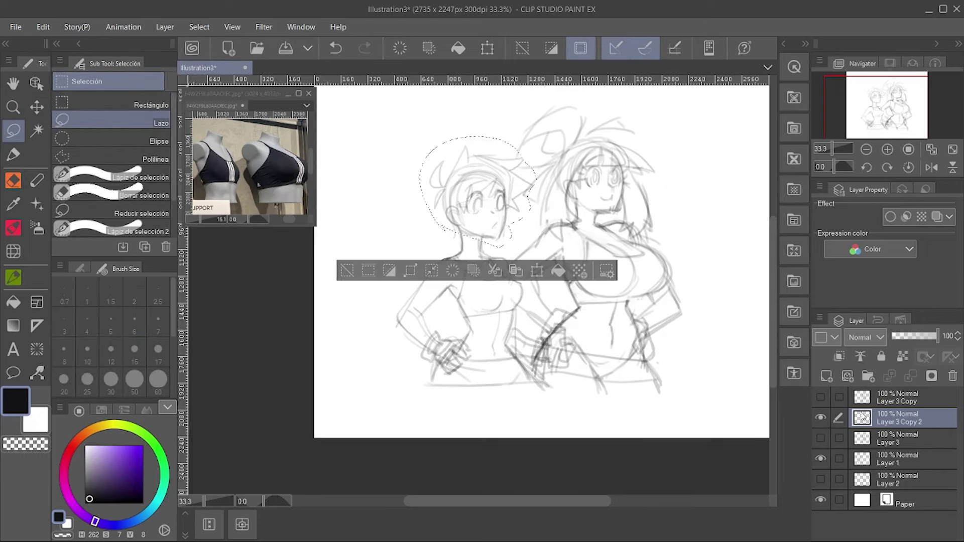
key(alt+bracketleft)
key(alt+bracketleft)
key(ctrl+t)
key(Escape)
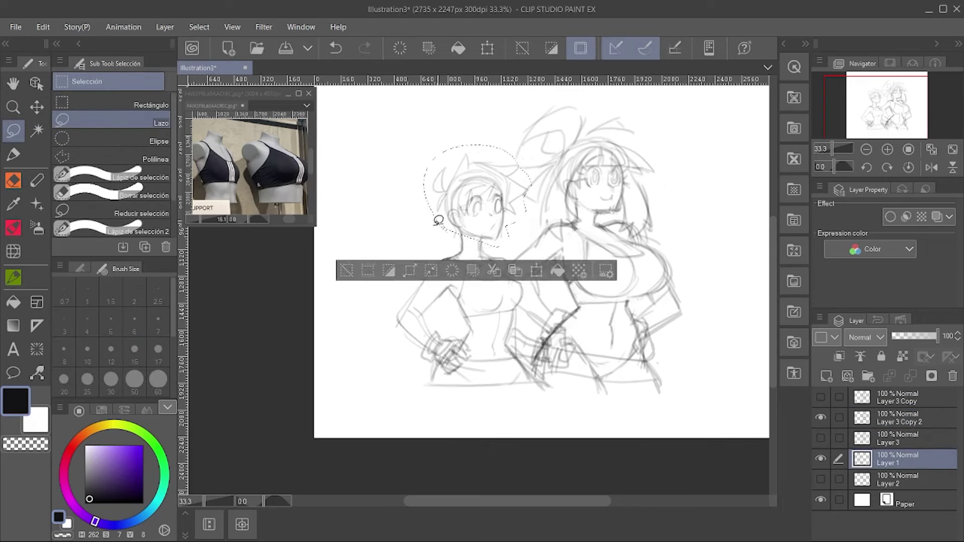
Step: Clear the selection and adjust the whole short-haired figure on Layer 1 with a free transform
key(ctrl+d)
key(k)
key(ctrl+t)
key(Return)
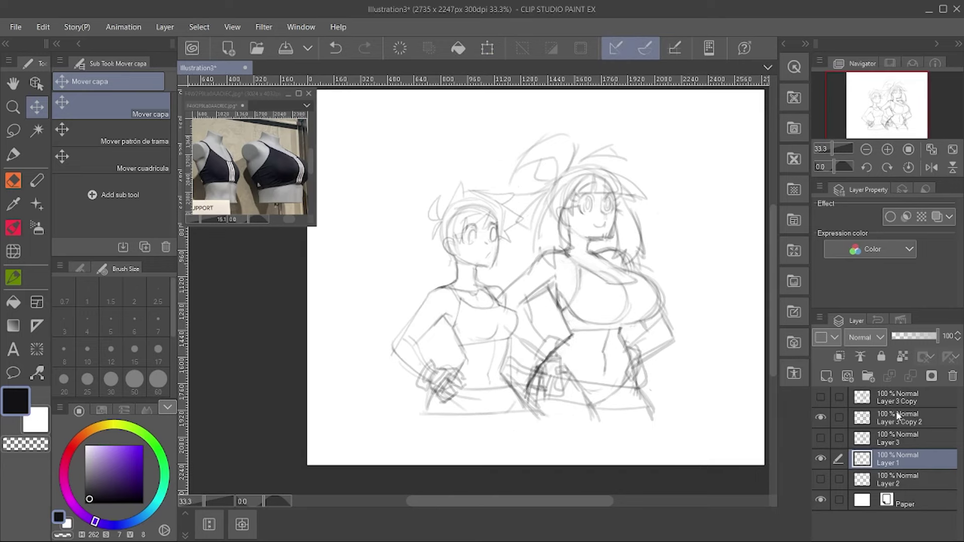
Step: Group the sketch layers into a folder at 45% opacity and add a new layer above it
shift+click(898, 415)
key(ctrl+g)
drag(937, 336, 913, 336)
key(ctrl+shift+n)
Step: Set the drawing color to the palette's blue and choose the RUG Basic 3 brush from the Painters group
key(p)
click(101, 410)
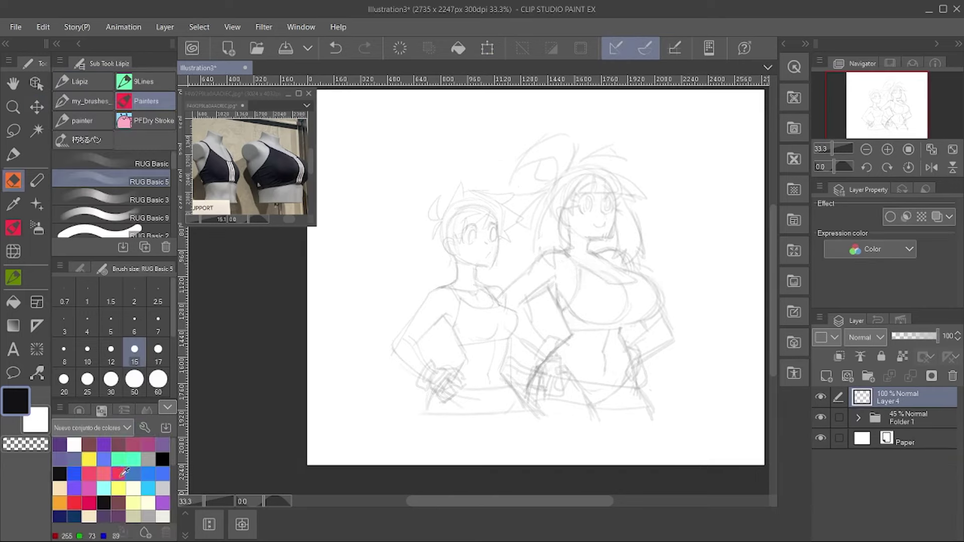
click(74, 474)
scroll(477, 296, up, 2)
click(105, 86)
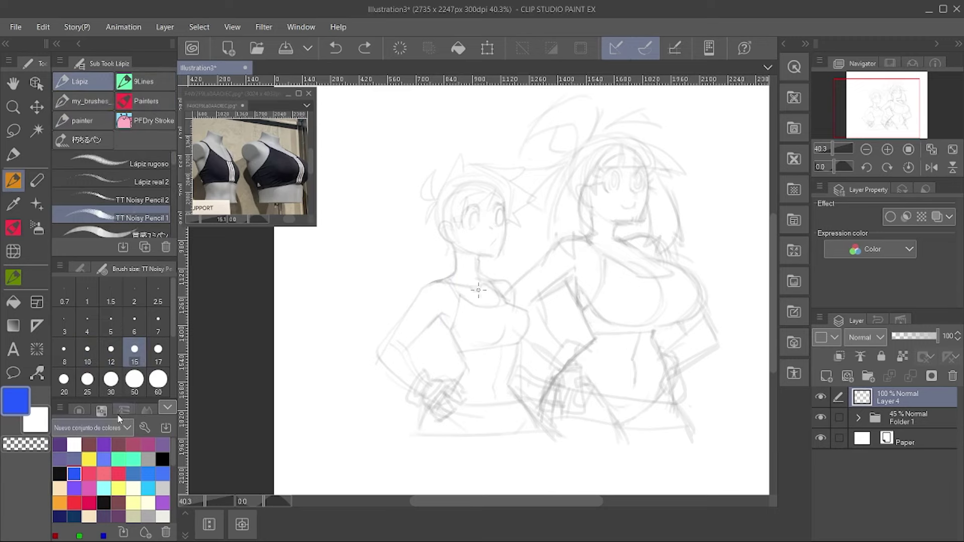
click(146, 101)
scroll(477, 291, up, 1)
click(149, 200)
scroll(457, 269, up, 1)
drag(449, 243, 457, 268)
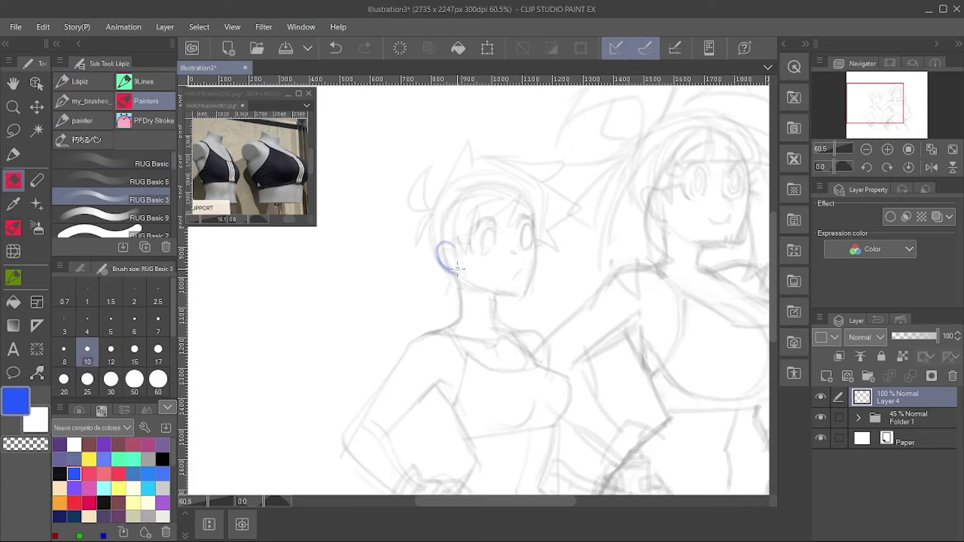
key(bracketleft)
key(ctrl+z)
Step: Draw the short-haired figure's face contour, ear, neck and shoulders in blue on Layer 4 in the mirrored view
scroll(457, 268, down, 2)
key(h)
scroll(502, 266, up, 2)
drag(494, 236, 510, 295)
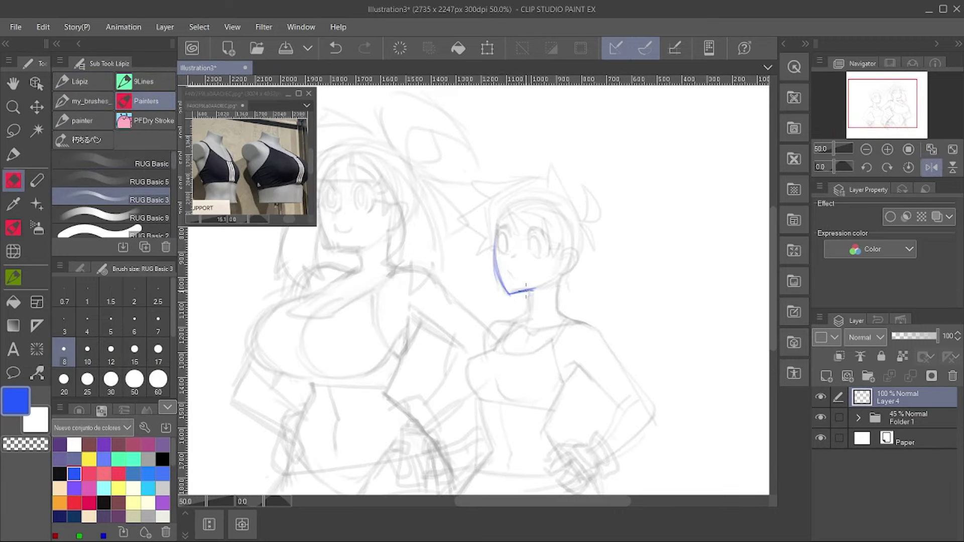
key(ctrl+z)
mouse_move(495, 240)
mouse_down()
mouse_move(509, 293)
mouse_move(540, 279)
mouse_move(484, 348)
mouse_up()
mouse_move(559, 277)
mouse_down()
mouse_move(485, 347)
mouse_move(609, 352)
mouse_up()
mouse_move(565, 248)
mouse_down()
mouse_move(577, 253)
mouse_move(557, 278)
mouse_up()
Step: Draw the short-haired figure's eyes with thick lashes and a small mouth in blue
drag(500, 240, 513, 236)
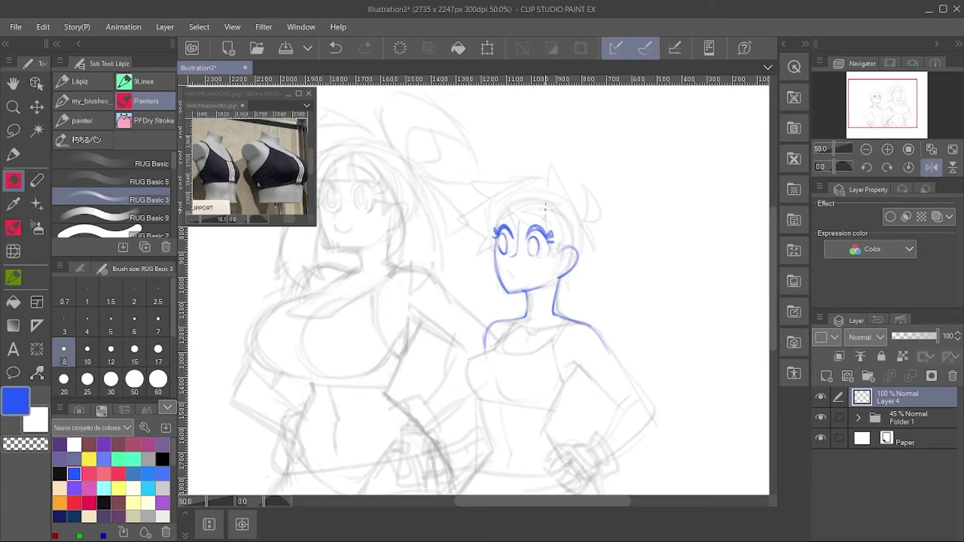
key(bracketright)
key(ctrl+z)
drag(512, 275, 517, 284)
Step: Draw the short-haired figure's spiky hair, inner ear and cross-shaped earring with a size 8 brush in the unmirrored view
scroll(517, 281, down, 2)
key(h)
scroll(502, 266, up, 2)
key(bracketright)
click(80, 269)
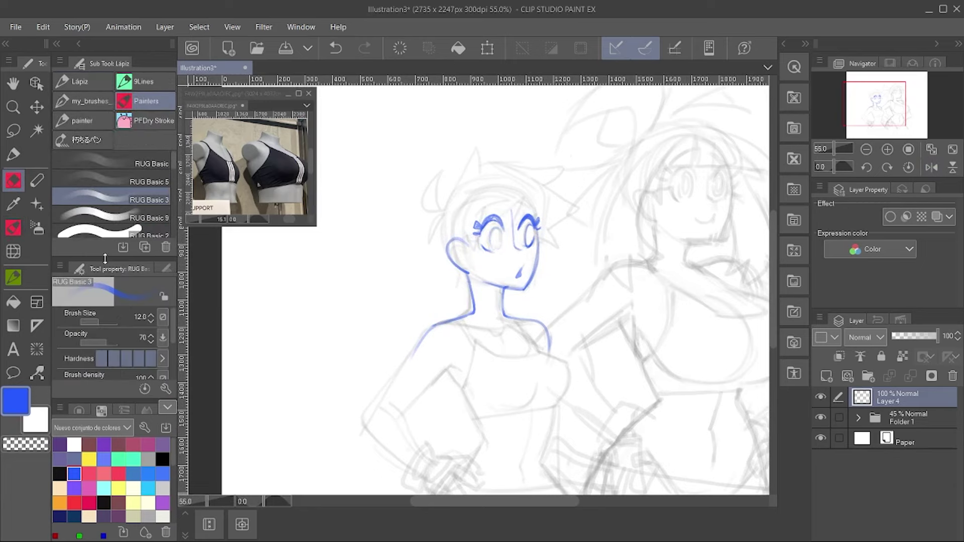
scroll(444, 180, up, 2)
key(bracketleft)
key(bracketleft)
scroll(458, 226, down, 2)
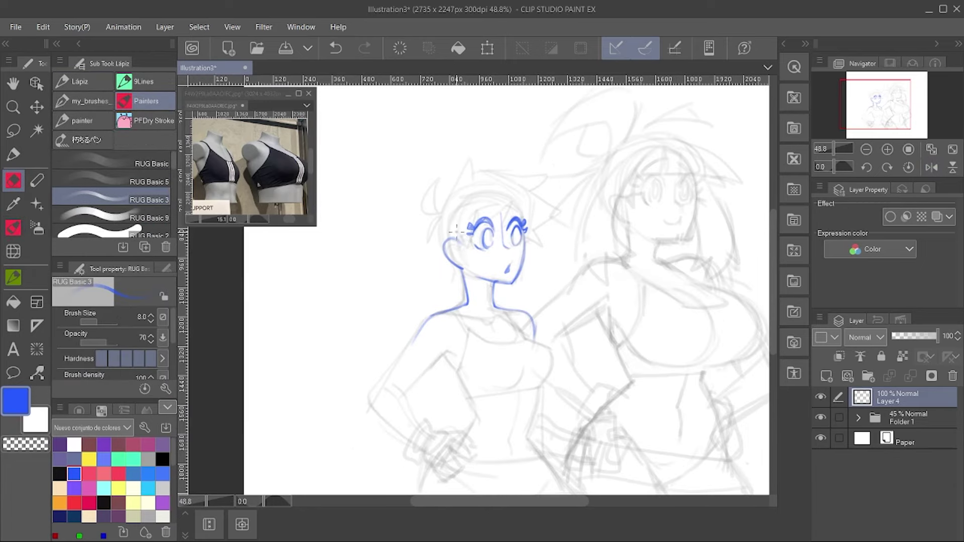
drag(519, 207, 487, 174)
drag(435, 217, 424, 238)
drag(462, 265, 453, 277)
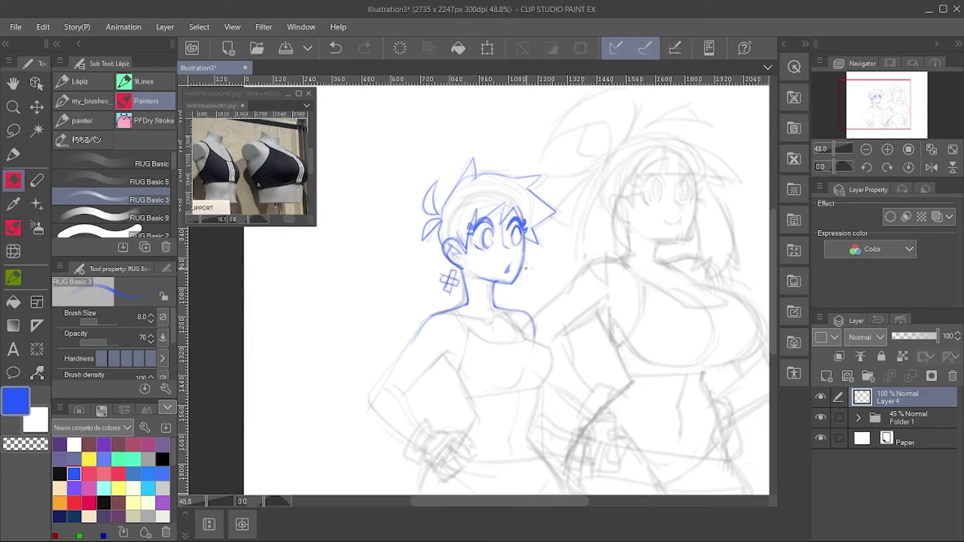
Step: Draw the short-haired figure's bent arm and the gloved hand resting on the hip
scroll(448, 275, down, 1)
drag(399, 289, 375, 369)
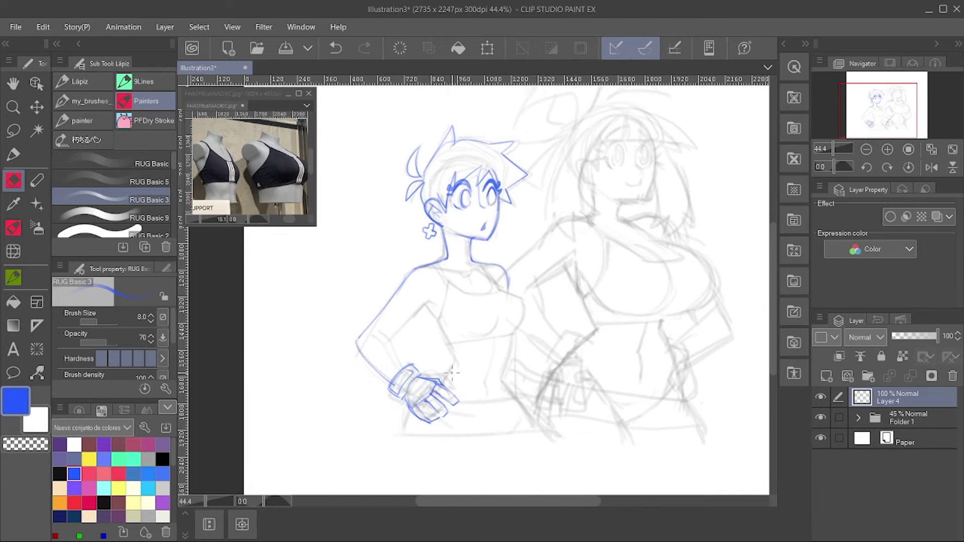
key(ctrl+z)
Step: Draw the short-haired figure's waist, midriff lines, waistband and upper thighs, checking the shape in the mirrored view
key(h)
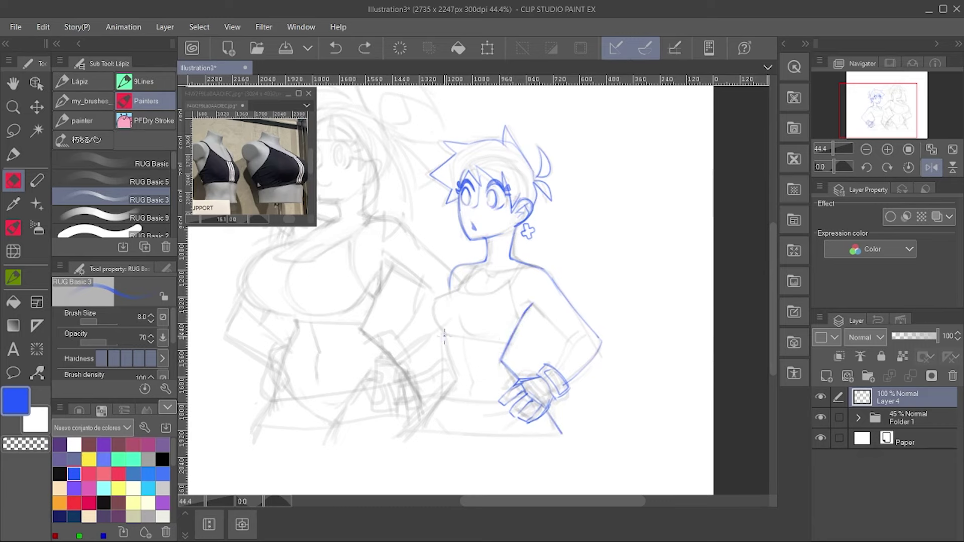
drag(444, 335, 421, 432)
key(h)
key(bracketright)
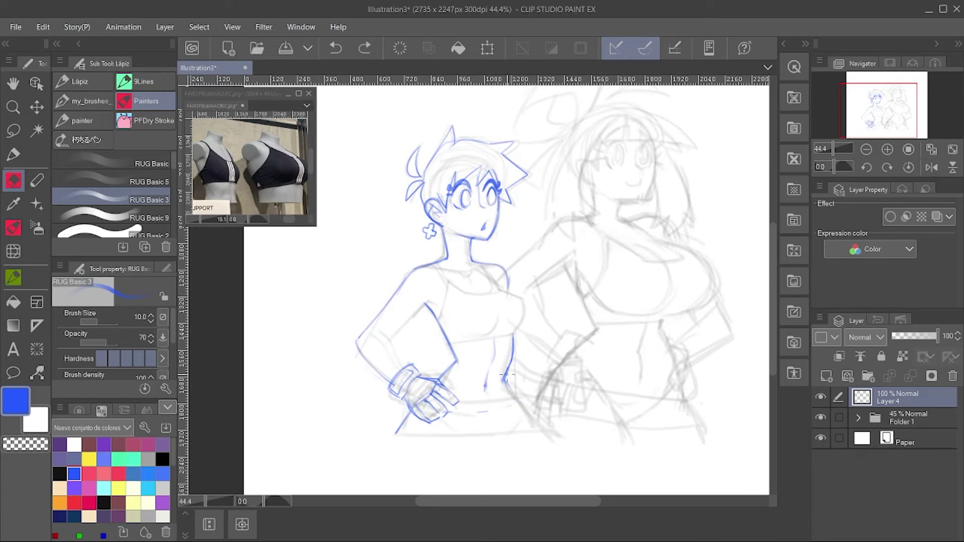
drag(516, 402, 457, 402)
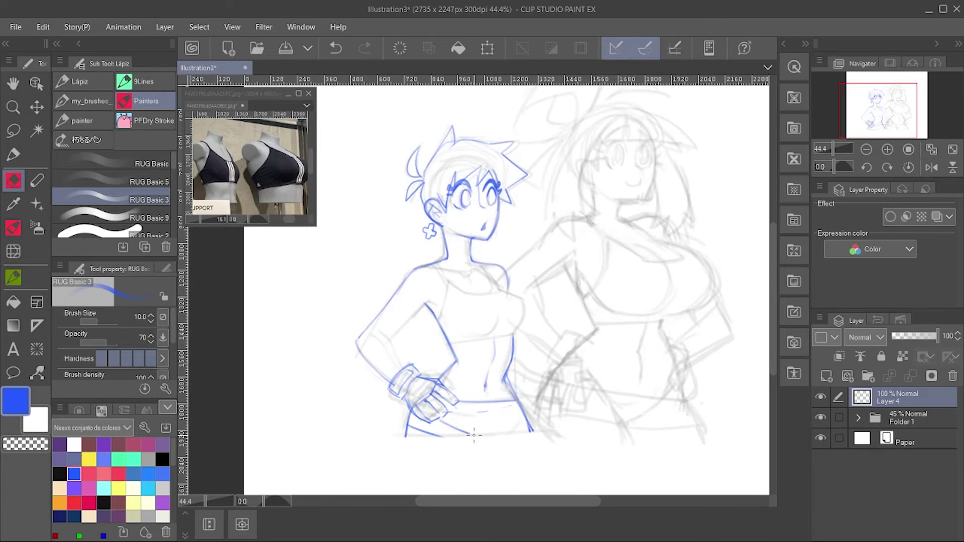
drag(406, 419, 490, 463)
drag(518, 402, 495, 461)
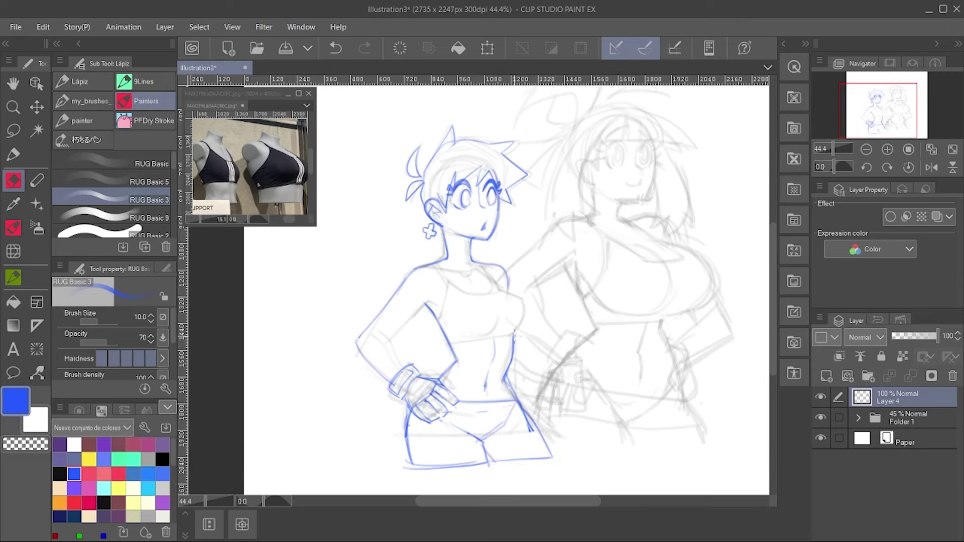
Step: Draw the short-haired figure's sports top with its neckline, hem and vertical stripes
drag(435, 265, 480, 297)
mouse_move(484, 262)
mouse_down()
mouse_move(497, 297)
mouse_move(484, 334)
mouse_up()
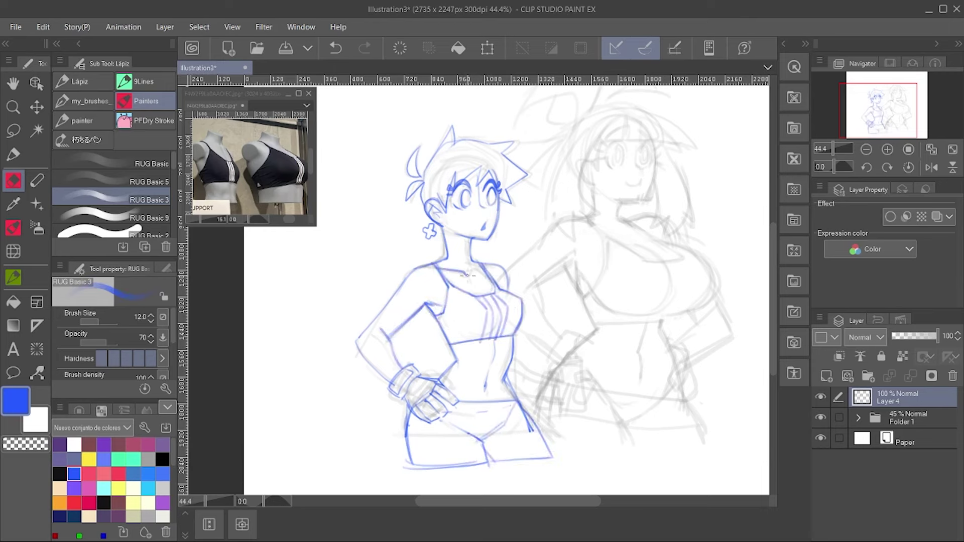
key(ctrl+z)
Step: Draw the short-haired figure's other forearm and gloved hand holding the bottle, using a size 10 brush for the bottle
drag(511, 362, 555, 381)
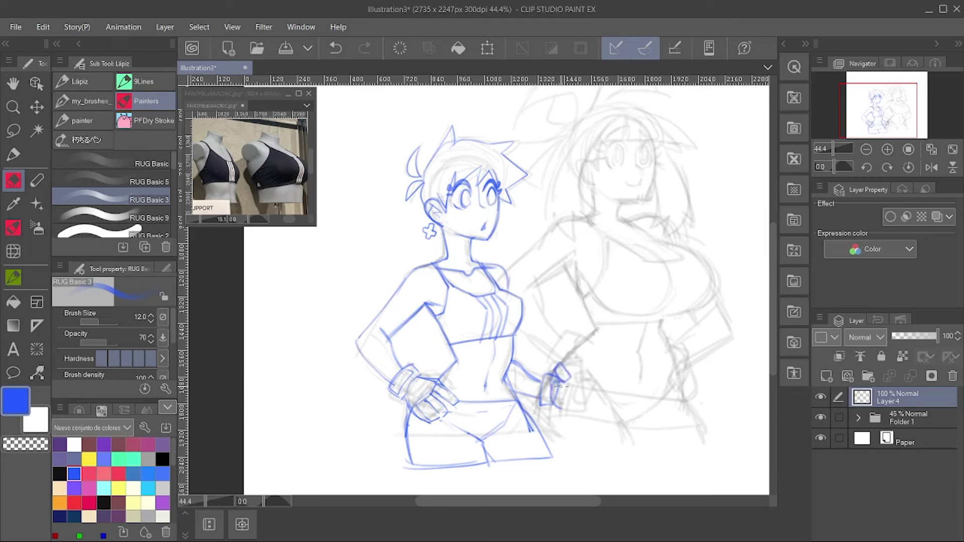
key(ctrl+z)
key(ctrl+z)
key([)
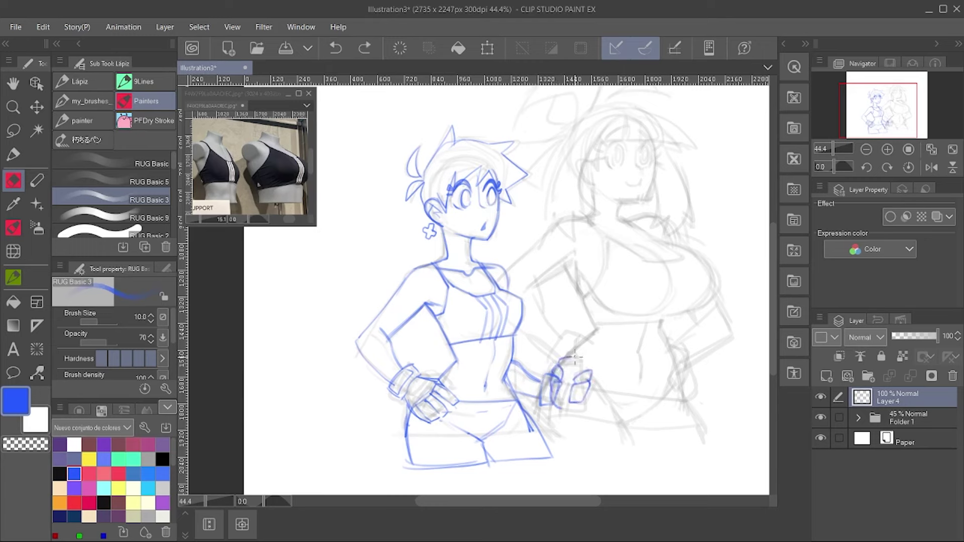
mouse_move(575, 358)
mouse_down()
mouse_move(556, 417)
mouse_move(558, 363)
mouse_move(552, 416)
mouse_up()
drag(553, 372, 531, 381)
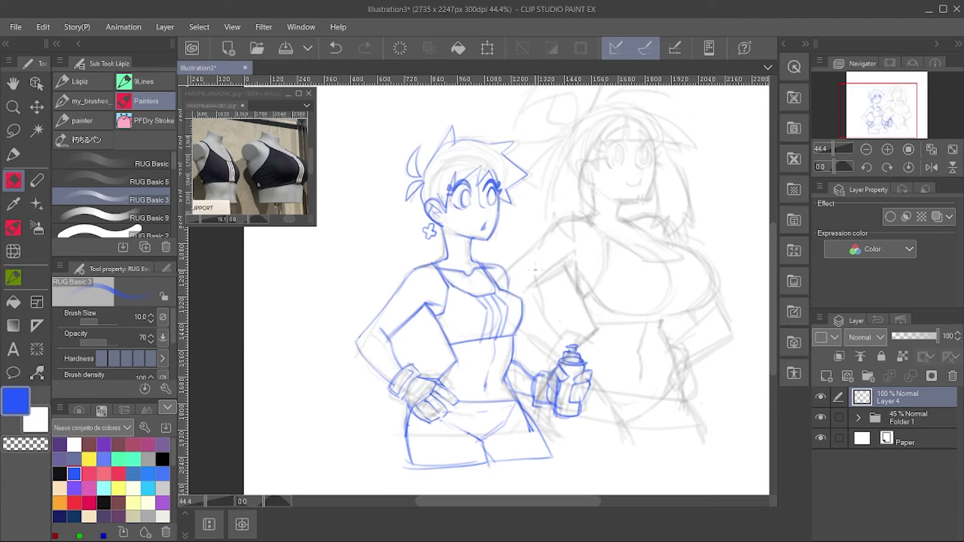
Step: Add the irises and eyebrows to the short-haired figure's face with a smaller brush
key([)
scroll(497, 175, up, 2)
key([)
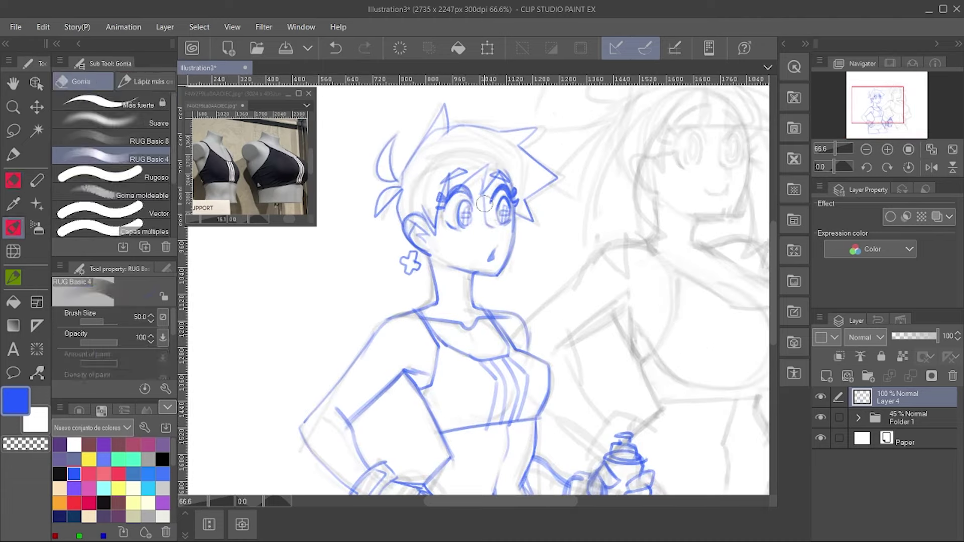
scroll(507, 223, down, 3)
Step: Draw the ponytailed figure's side hair, ear and bent upper arm in blue
scroll(507, 224, up, 1)
scroll(507, 223, up, 1)
mouse_move(540, 191)
mouse_down()
mouse_move(545, 298)
mouse_move(529, 299)
mouse_up()
mouse_move(552, 213)
mouse_down()
mouse_move(543, 260)
mouse_move(486, 321)
mouse_up()
drag(543, 351, 512, 399)
Step: Draw the ponytailed figure's forearm and gloved hand behind the bottle with a size 10 brush
scroll(512, 400, down, 2)
key(h)
key(bracketright)
key(bracketright)
scroll(577, 193, up, 1)
key(h)
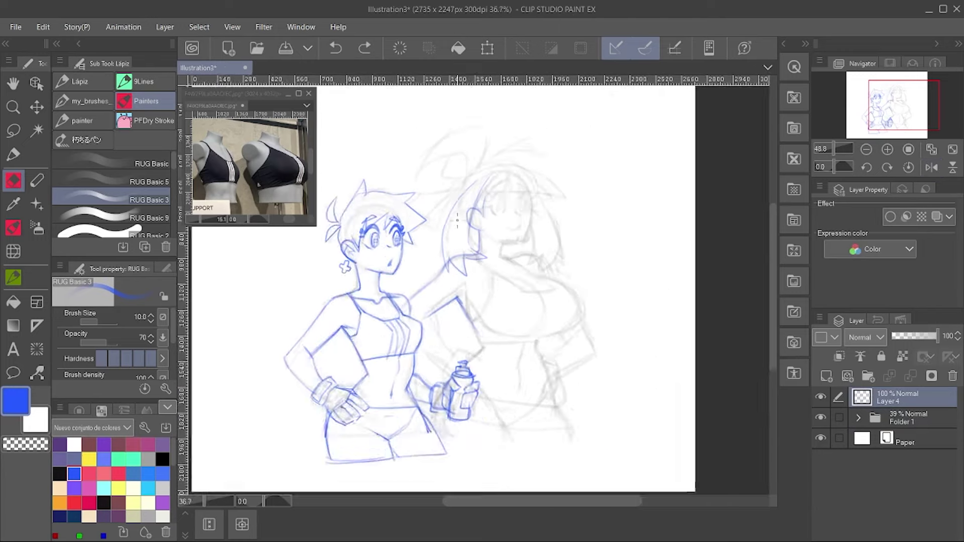
drag(450, 347, 428, 412)
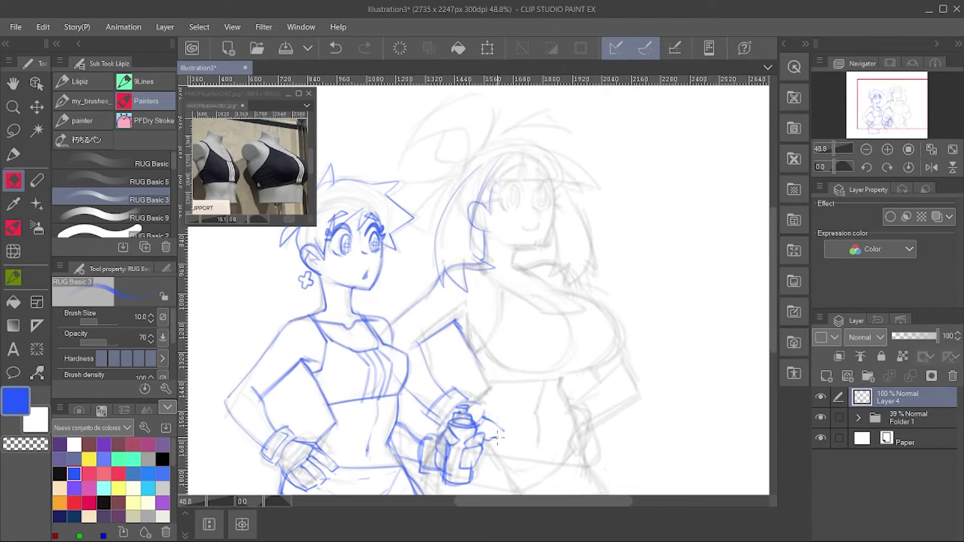
Step: Draw the ponytailed figure's waist, hip and thigh outlines in blue over the sketch
scroll(497, 437, down, 1)
drag(558, 348, 551, 367)
drag(552, 363, 599, 468)
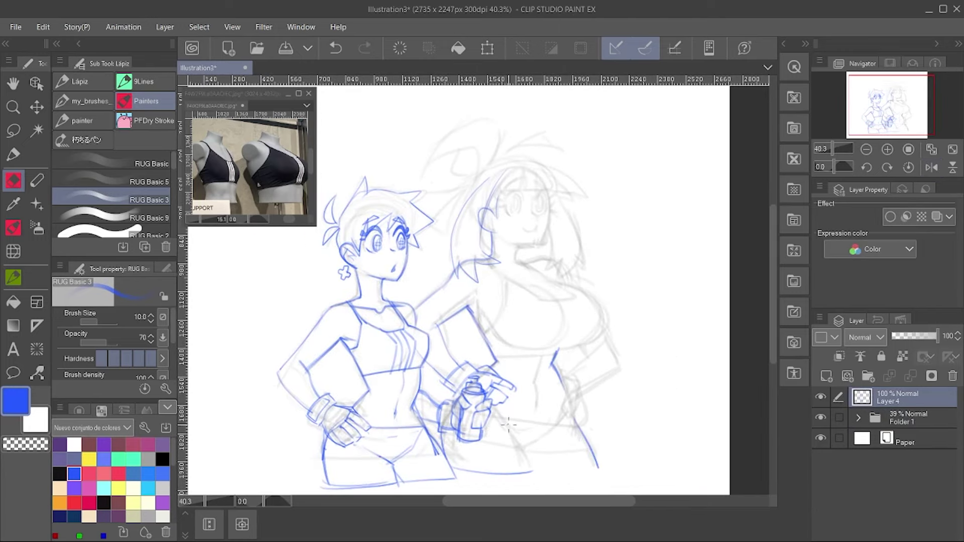
drag(439, 445, 587, 442)
drag(560, 374, 597, 467)
Step: Draw the ponytailed figure's neck, top neckline and chest contours, checking the drawing in mirrored view
key(h)
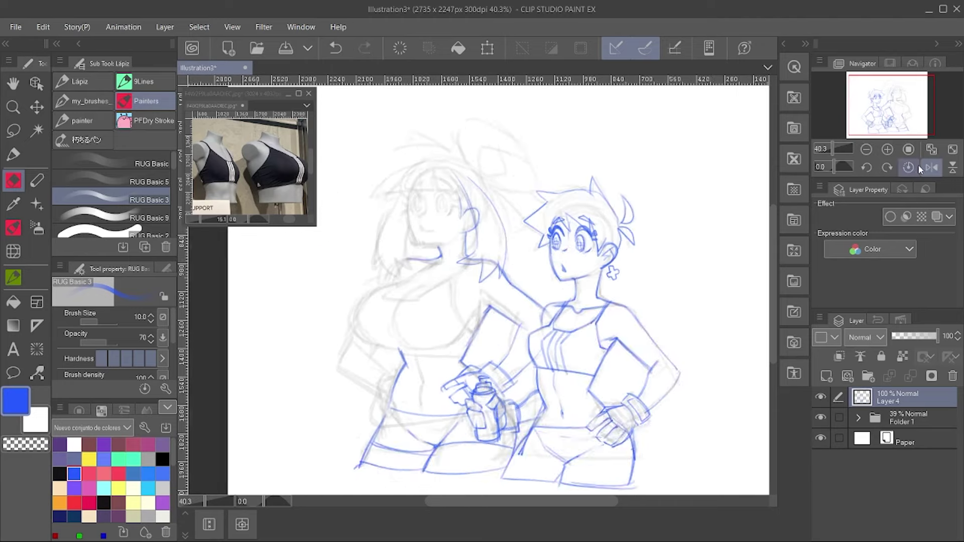
scroll(520, 255, up, 1)
drag(477, 273, 457, 333)
key(h)
scroll(520, 281, down, 1)
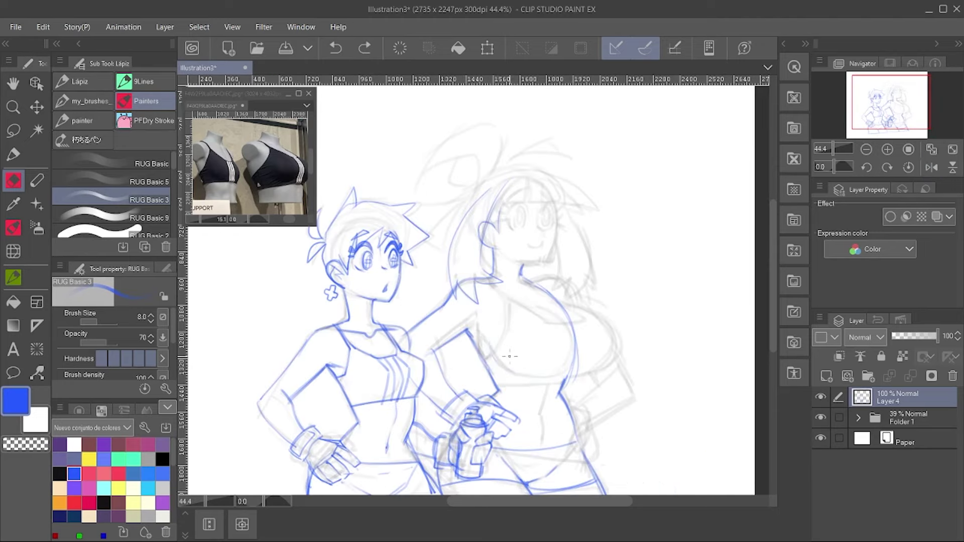
mouse_move(567, 301)
mouse_down()
mouse_move(502, 372)
mouse_move(577, 376)
mouse_up()
mouse_move(520, 299)
mouse_down()
mouse_move(566, 303)
mouse_move(515, 310)
mouse_move(530, 295)
mouse_move(588, 298)
mouse_up()
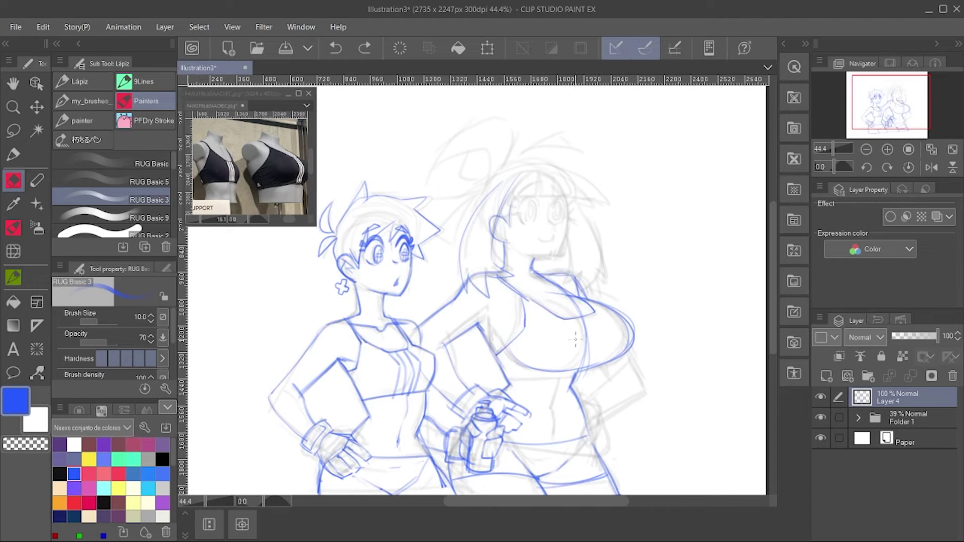
Step: Adjust the ponytailed figure's chest contour and draw her far gloved hand on the hip with a size 10 brush
key(ctrl+z)
key(bracketright)
key(ctrl+y)
scroll(670, 282, down, 1)
scroll(602, 327, up, 1)
key(ctrl+z)
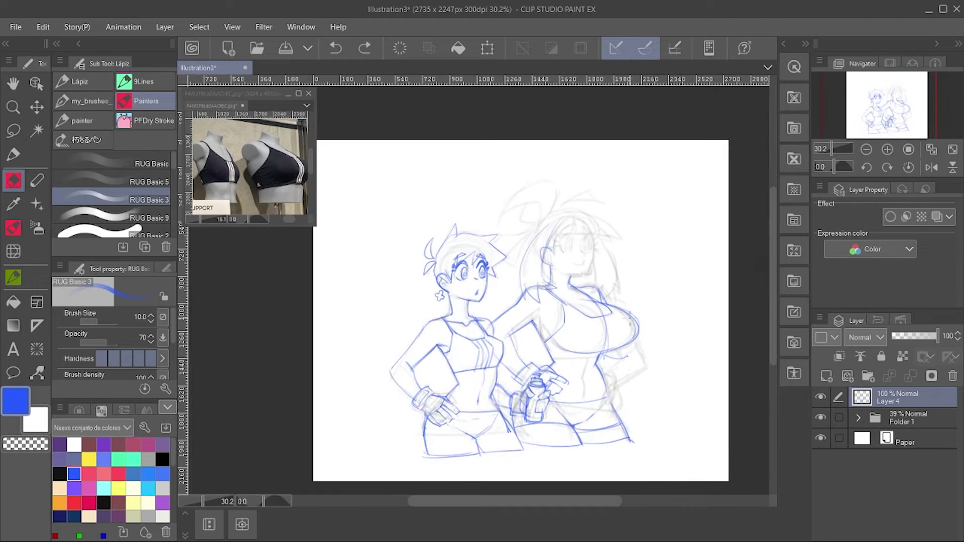
key(h)
scroll(550, 331, up, 1)
key(ctrl+y)
key(h)
scroll(528, 287, down, 2)
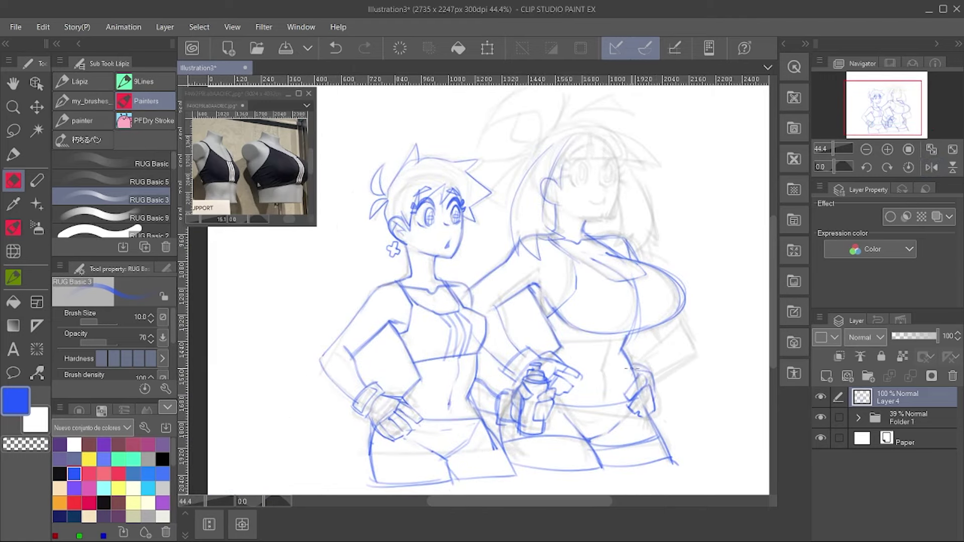
Step: Draw the ponytailed figure's far forearm and glove cuff in mirrored view with a size 8 brush, reducing it to 7
key(bracketleft)
key(h)
scroll(653, 351, down, 1)
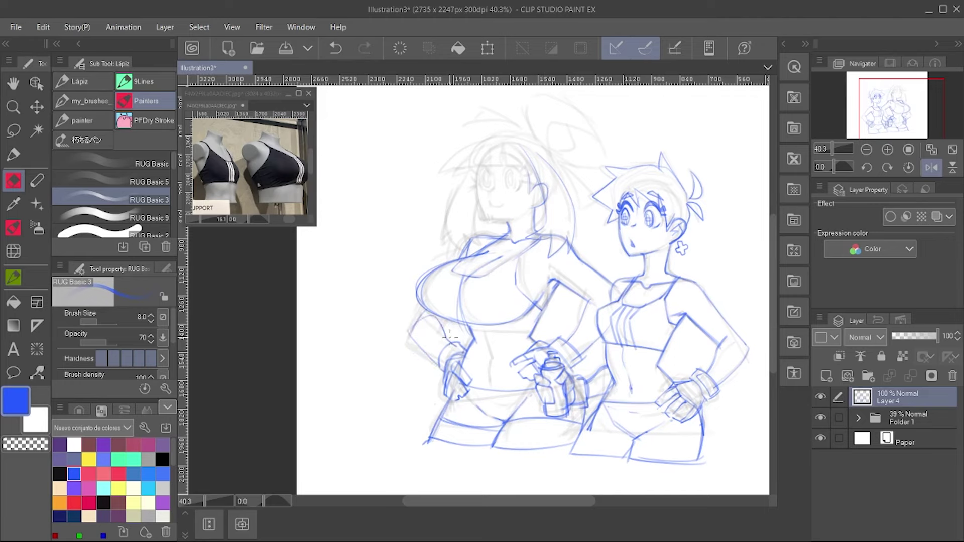
scroll(450, 337, down, 1)
scroll(502, 301, up, 3)
key(bracketleft)
scroll(527, 277, down, 3)
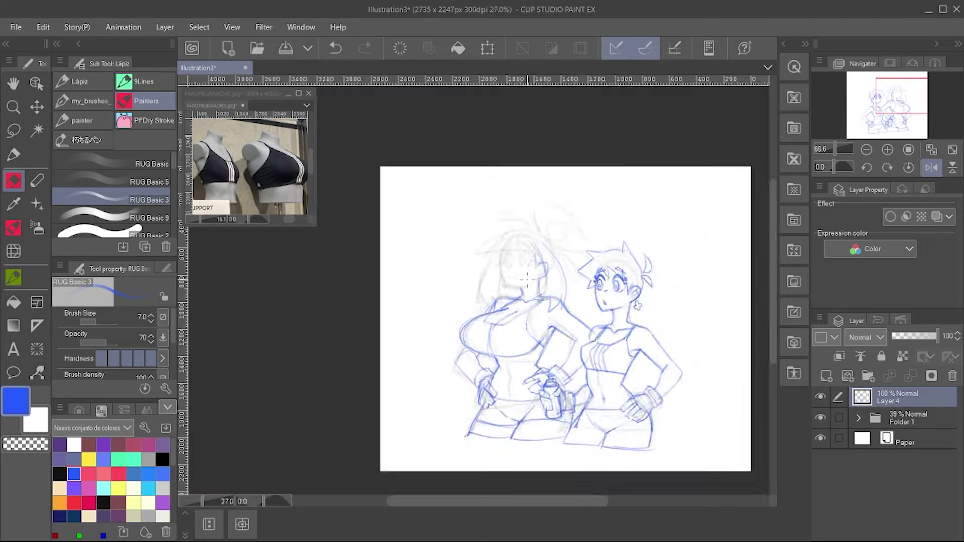
Step: Draw the ponytailed figure's face outline, the arcs over her head and her eyes with a size 8 brush
scroll(527, 278, up, 3)
key(h)
key(bracketright)
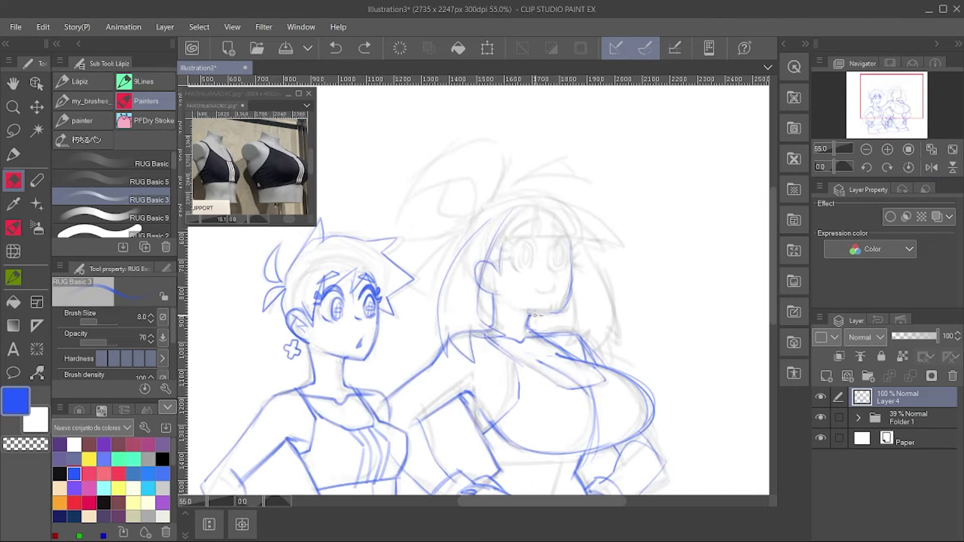
drag(573, 236, 555, 308)
scroll(512, 221, up, 1)
mouse_move(462, 251)
mouse_down()
mouse_move(574, 228)
mouse_move(513, 253)
mouse_up()
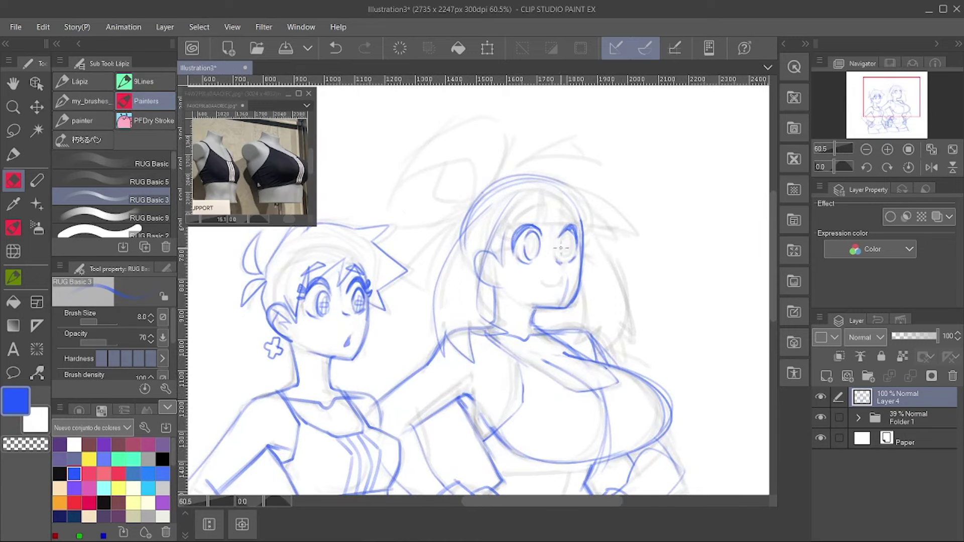
Step: Undo the ponytailed figure's eyes and face line and redraw them in mirrored view
key(h)
scroll(561, 248, up, 1)
key(ctrl+z)
key(ctrl+z)
key(ctrl+z)
drag(493, 254, 518, 330)
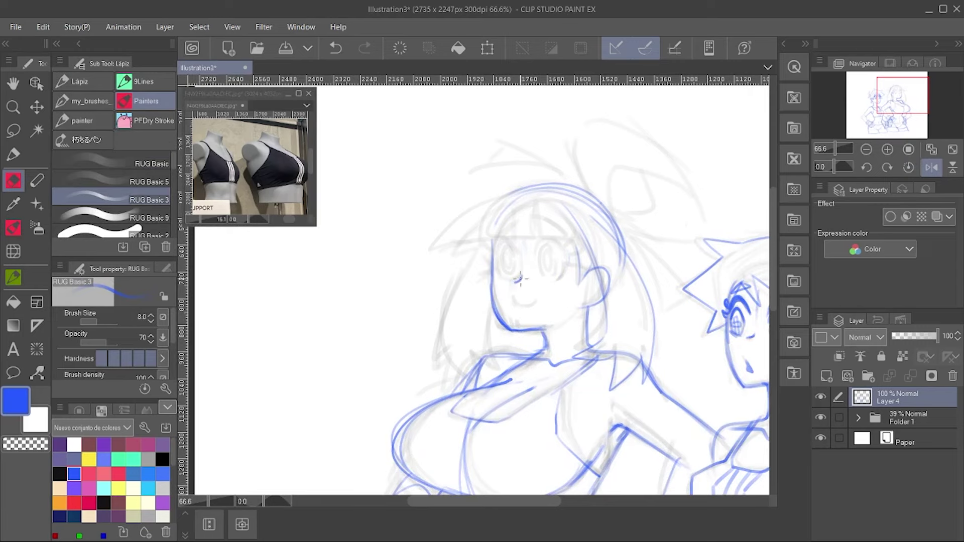
drag(518, 283, 492, 201)
key(ctrl+z)
drag(515, 242, 519, 279)
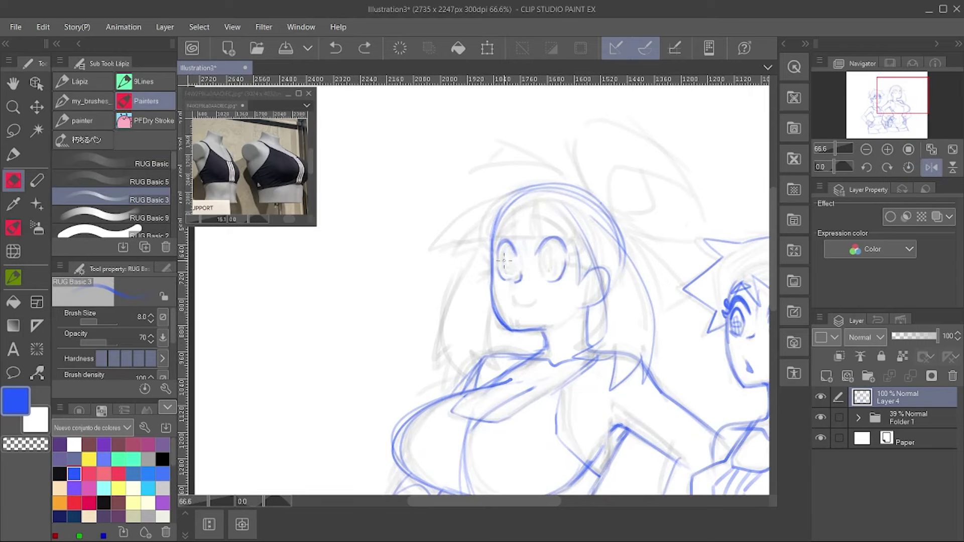
Step: Correct the ponytailed figure's jaw and eyes by erasing and redrawing, and add the curve around her cheek and mouth
scroll(503, 259, down, 3)
key(h)
scroll(503, 259, up, 3)
key(e)
key(ctrl+z)
key(p)
key(e)
mouse_move(483, 299)
mouse_down()
mouse_move(520, 305)
mouse_move(544, 285)
mouse_move(510, 329)
mouse_up()
key(p)
scroll(521, 307, down, 3)
scroll(521, 307, up, 4)
key(e)
key(p)
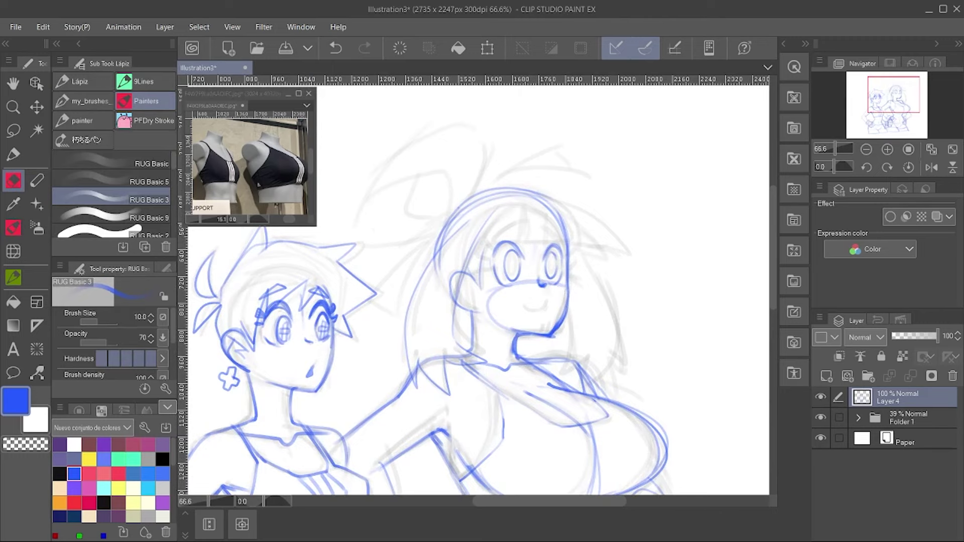
Step: Add the ponytailed figure's eyelashes, bangs, pointed front lock and far side hair
drag(497, 240, 522, 236)
drag(479, 208, 503, 246)
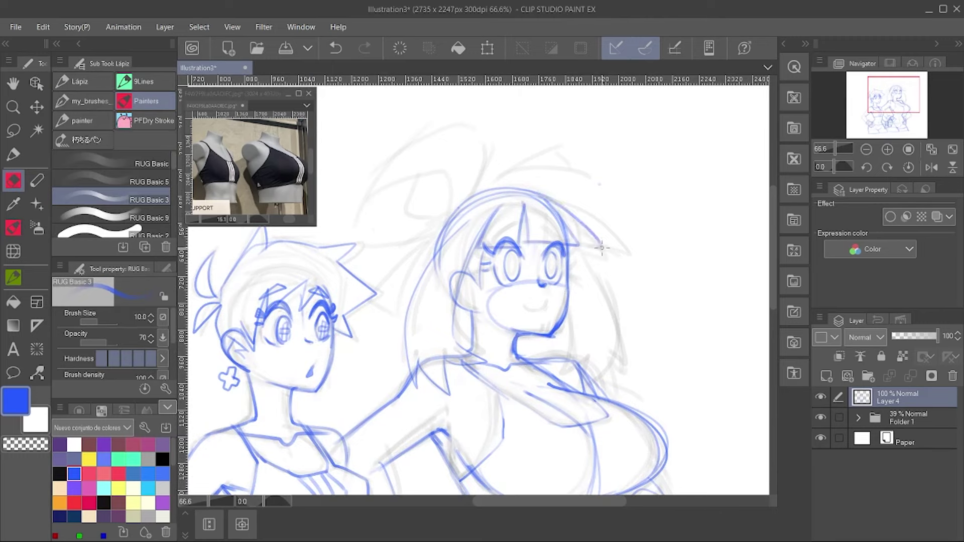
drag(523, 201, 602, 246)
key(ctrl+z)
drag(485, 195, 622, 248)
drag(602, 249, 577, 289)
scroll(576, 288, down, 1)
key(ctrl+z)
key(ctrl+z)
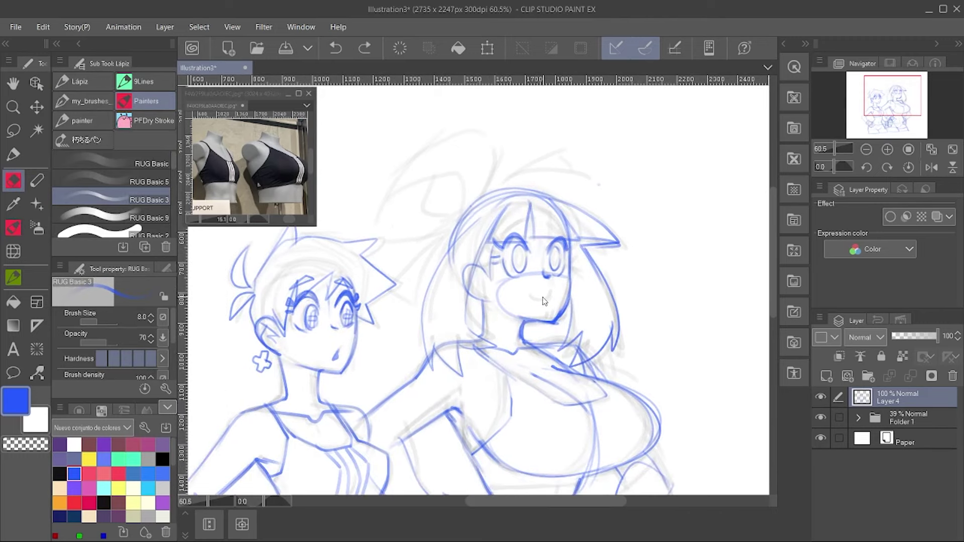
Step: Draw the ponytailed figure's smile, looping ponytail and raised hair tuft, using a size 12 brush for the hair
scroll(502, 241, down, 4)
mouse_move(532, 201)
mouse_down()
mouse_move(492, 236)
mouse_move(462, 241)
mouse_move(577, 201)
mouse_up()
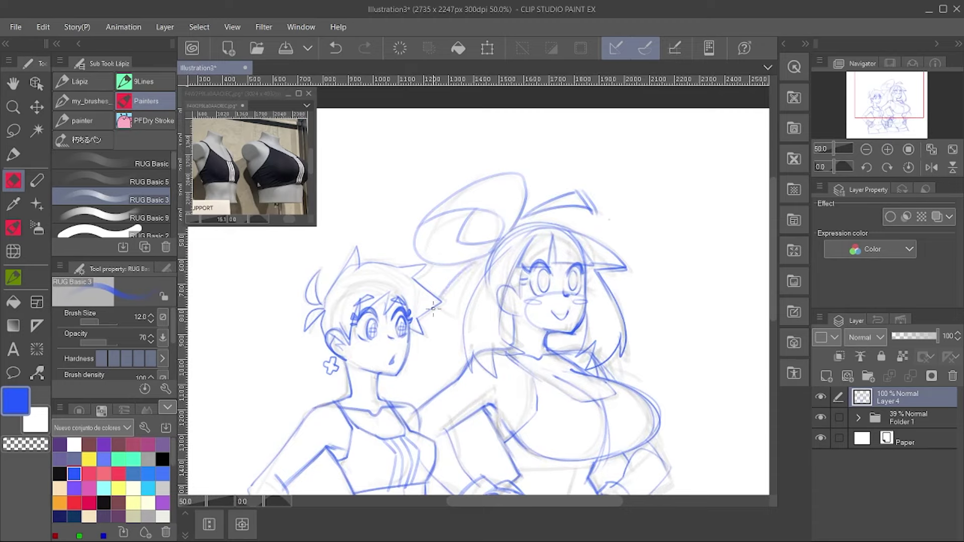
scroll(557, 323, up, 4)
scroll(557, 322, down, 4)
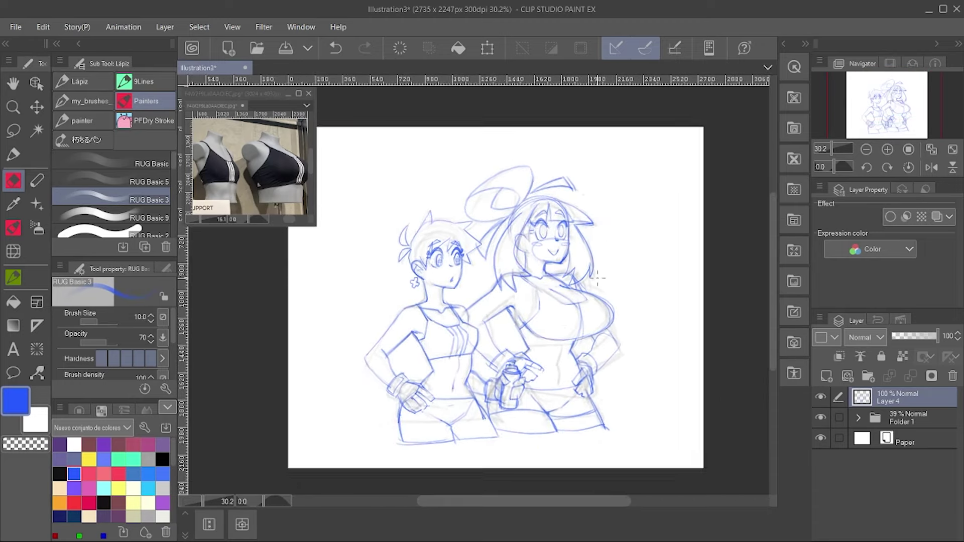
Step: Add the stripes and hem to the ponytailed figure's sports top, and draw her navel and far elbow with a size 10 brush
scroll(557, 322, up, 2)
scroll(584, 301, down, 1)
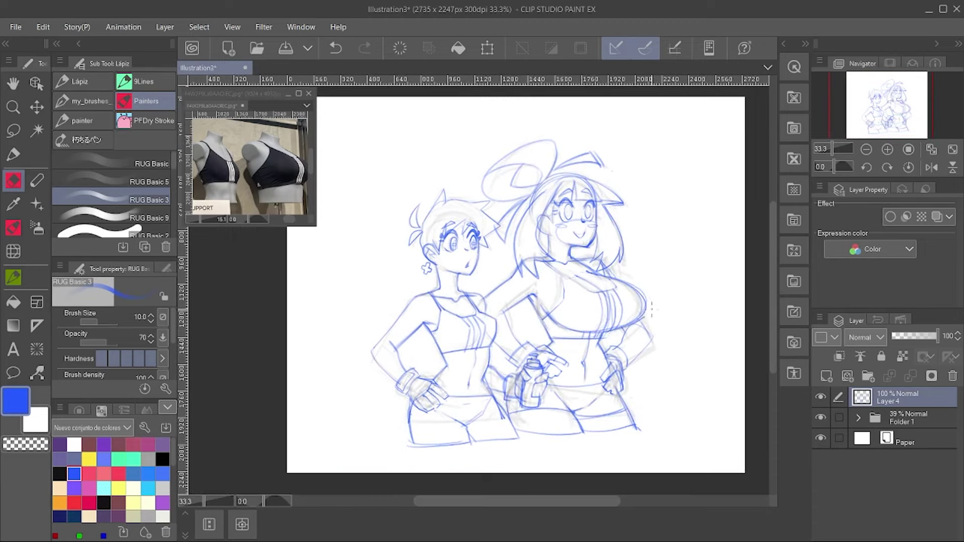
scroll(582, 284, up, 1)
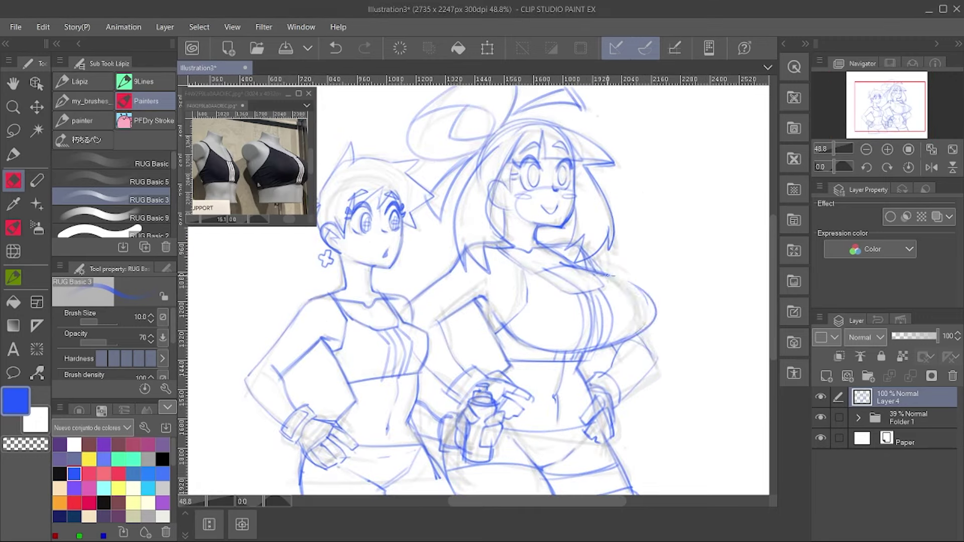
scroll(582, 284, down, 2)
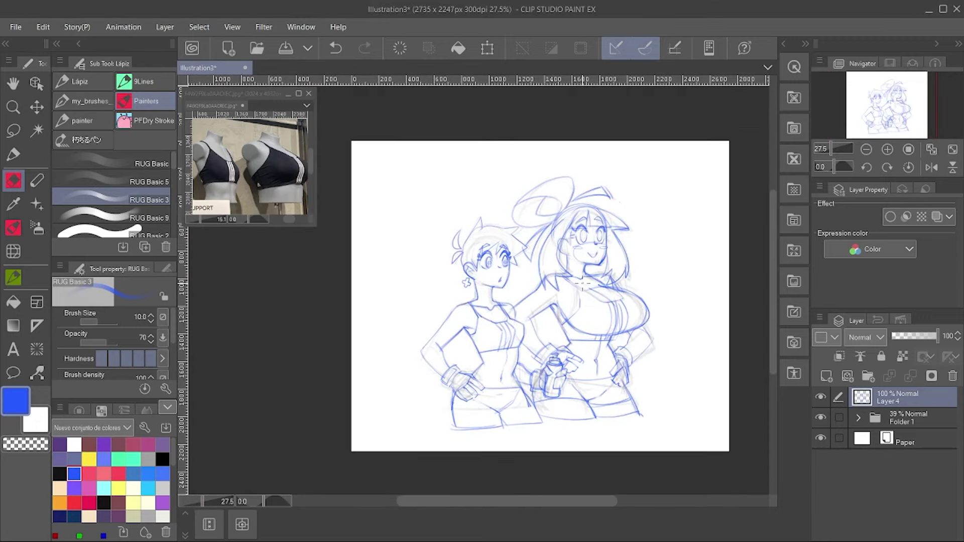
Step: Draw the short-haired figure's shorts hems and refine both figures' thigh lines in mirrored view
scroll(582, 283, up, 1)
key(h)
key(bracketright)
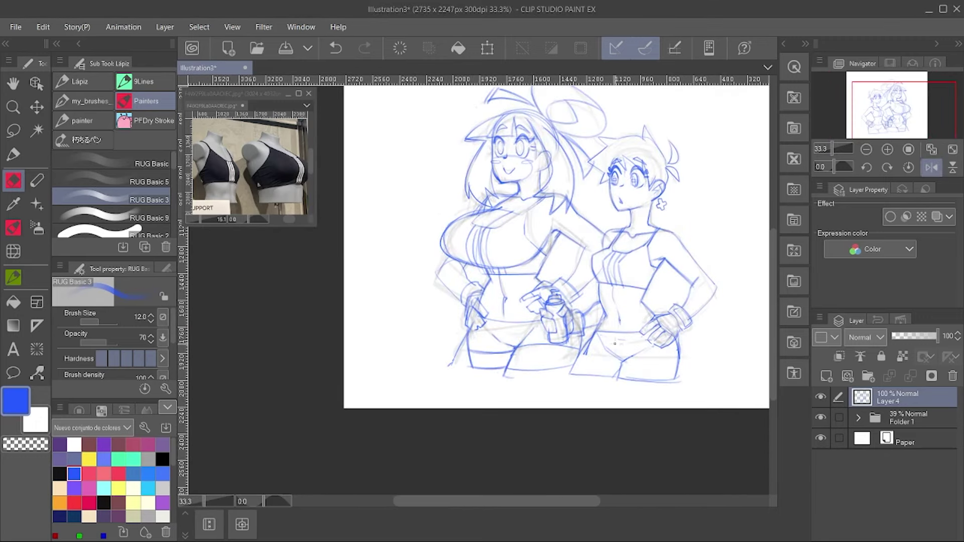
key(bracketleft)
drag(584, 321, 556, 379)
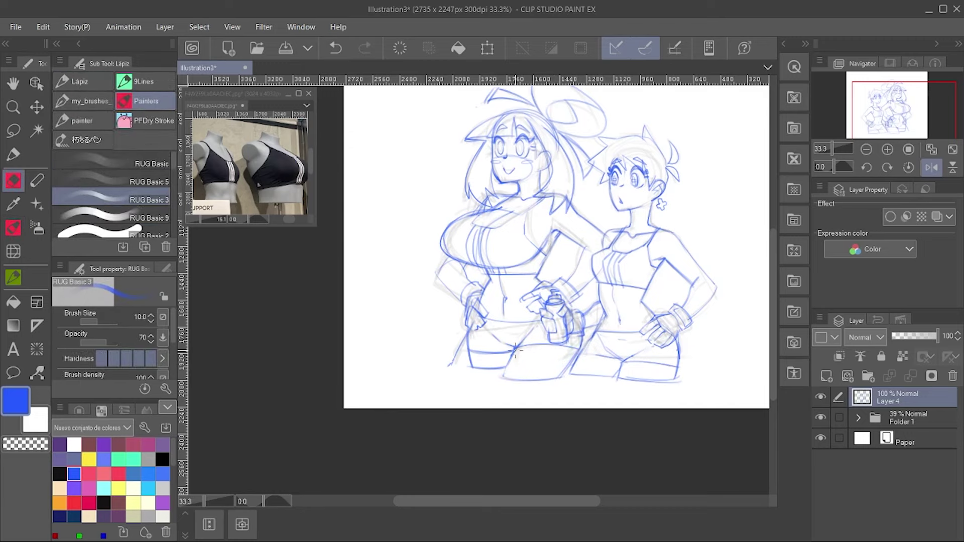
scroll(613, 131, down, 1)
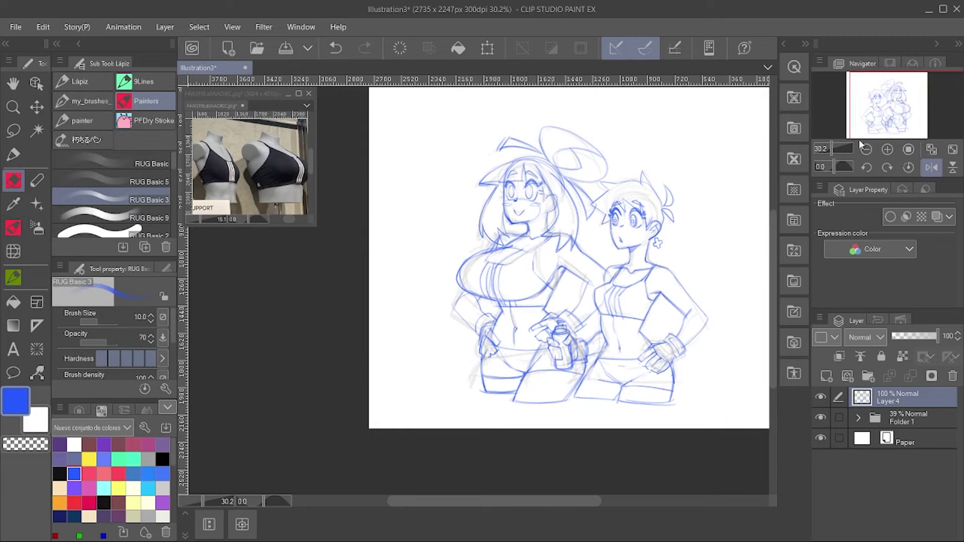
Step: Lower the opacity of Folder 1 to 22% and rework the ponytailed figure's chest contours in mirrored view
key(h)
scroll(603, 266, down, 1)
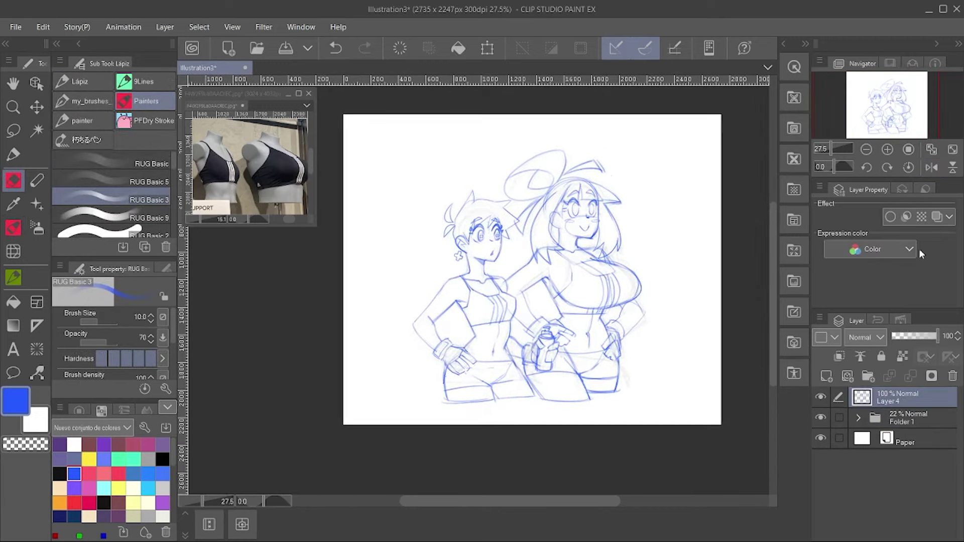
key(h)
scroll(509, 271, up, 3)
key(bracketleft)
drag(477, 307, 532, 316)
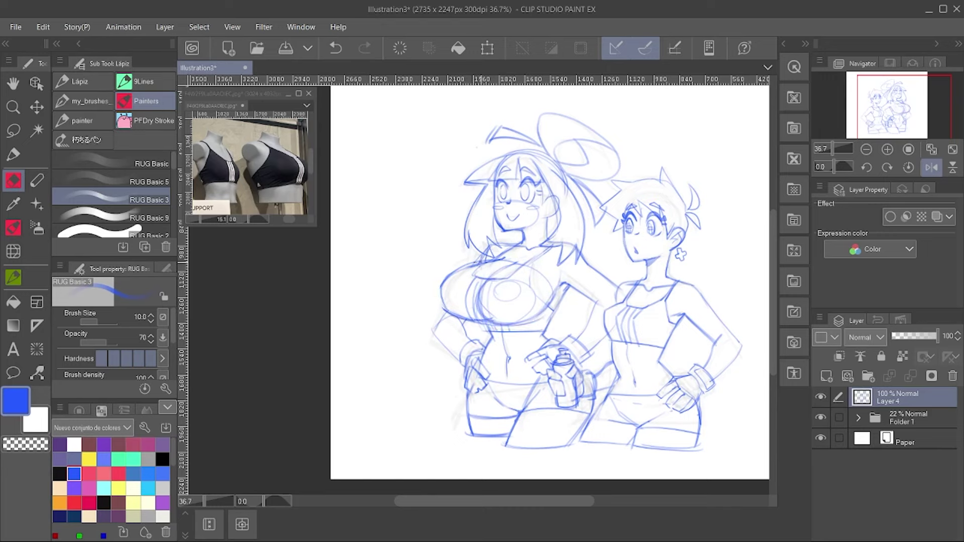
drag(442, 267, 523, 321)
Step: Crop the canvas around the two figures to 2128 × 2132 px
key(e)
key(h)
scroll(491, 213, down, 1)
scroll(491, 214, down, 3)
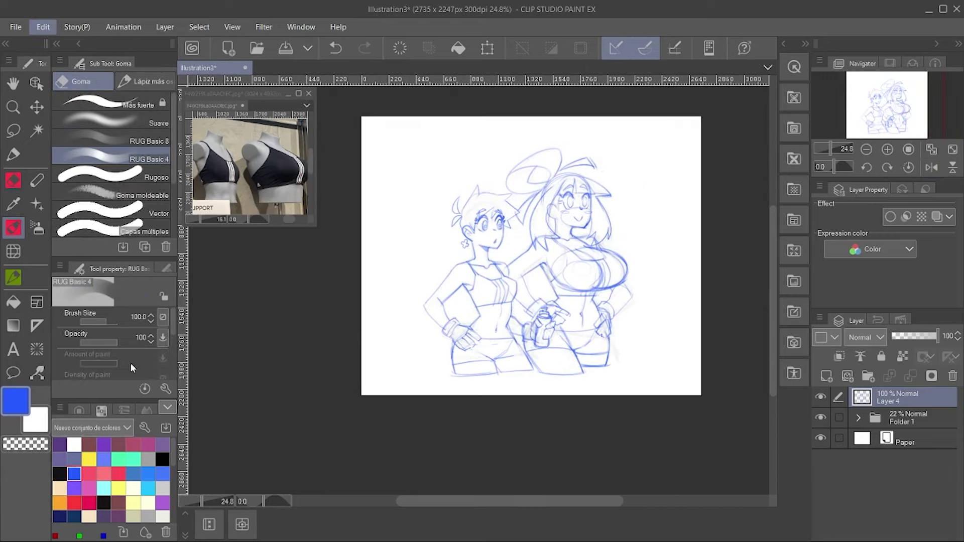
key(ctrl+alt+c)
drag(422, 260, 424, 261)
key(Return)
key(h)
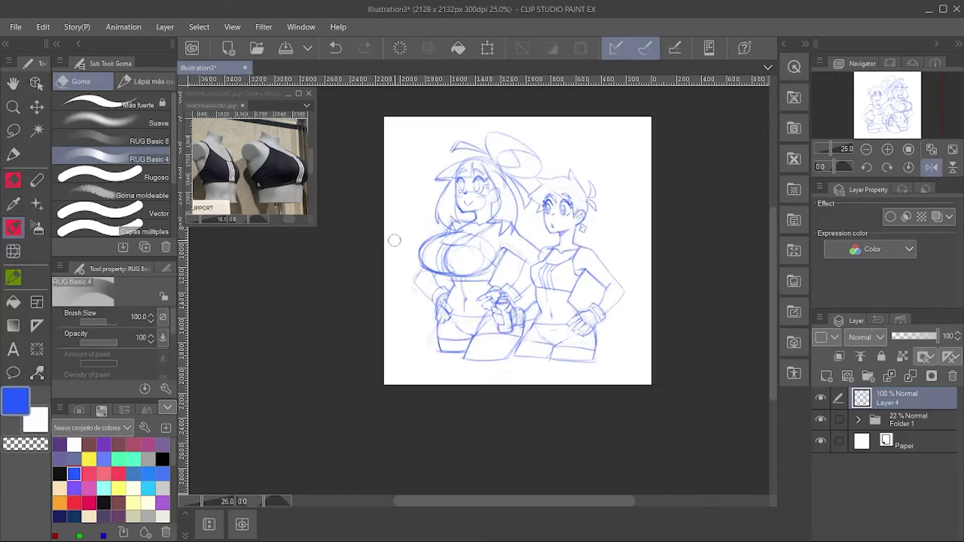
Step: Redraw the short-haired figure's hip and thigh outlines with a size 10 brush in mirrored view
scroll(393, 239, up, 1)
key(p)
key(e)
key(p)
drag(637, 350, 638, 385)
drag(549, 359, 526, 397)
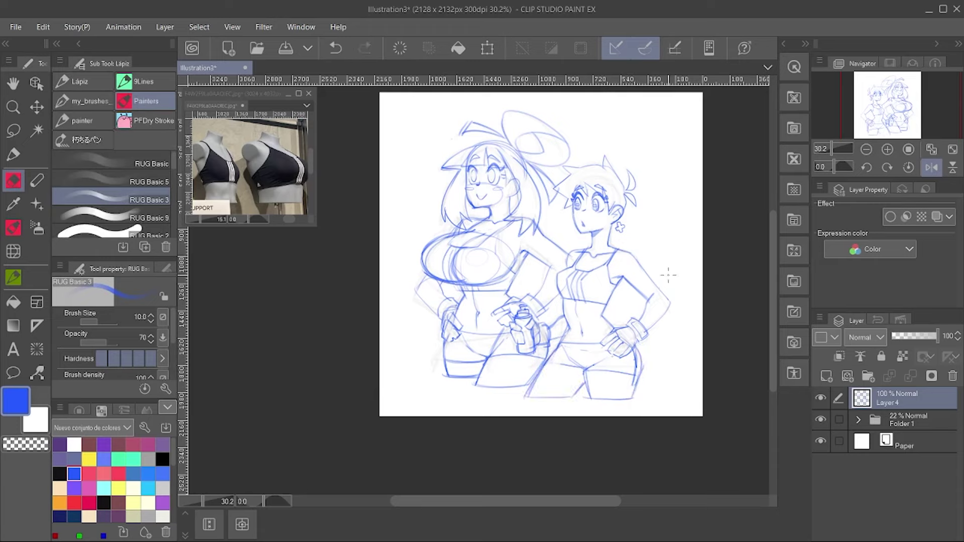
key(h)
scroll(500, 399, up, 1)
key(bracketleft)
key(bracketleft)
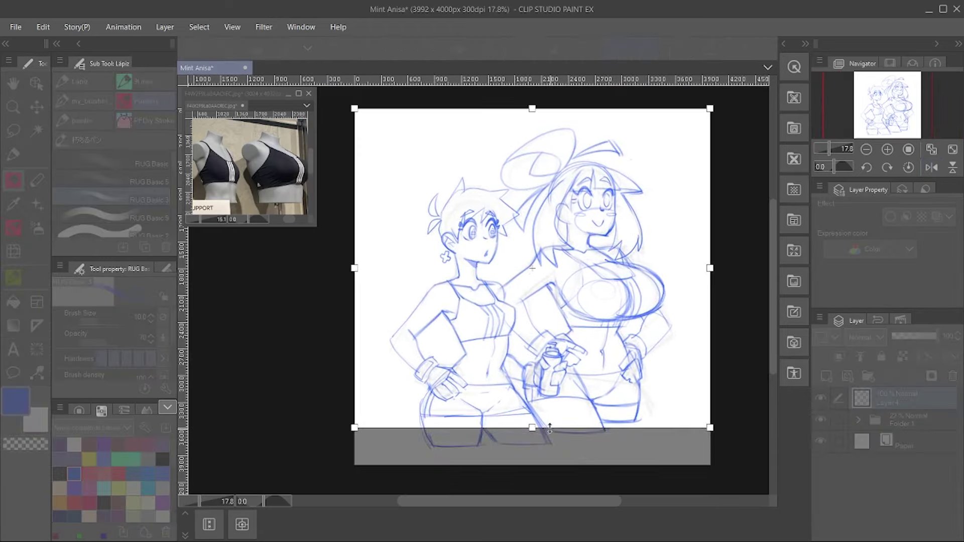
Step: Resize the canvas to 3497 × 3987 px and duplicate Layer 4, hiding the original
drag(550, 428, 550, 440)
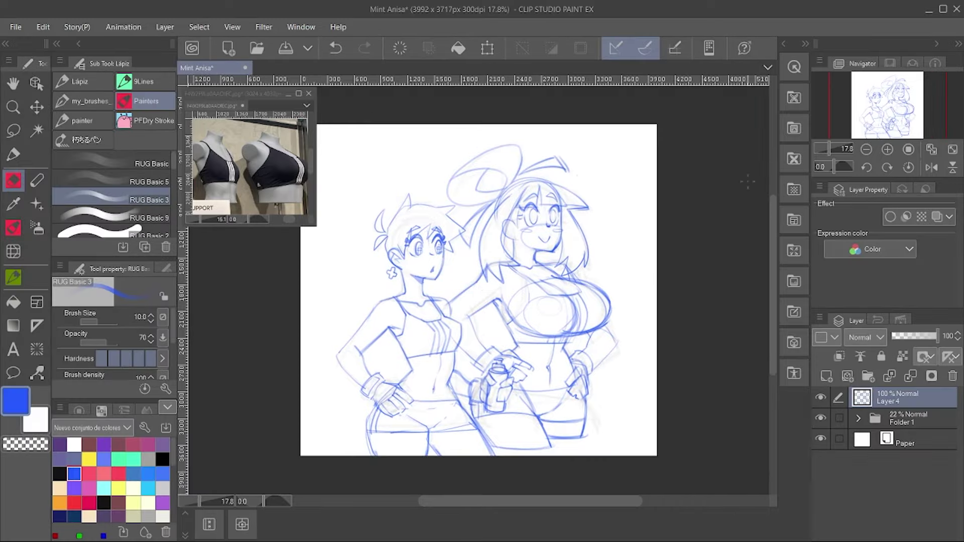
scroll(571, 261, down, 4)
drag(558, 260, 570, 260)
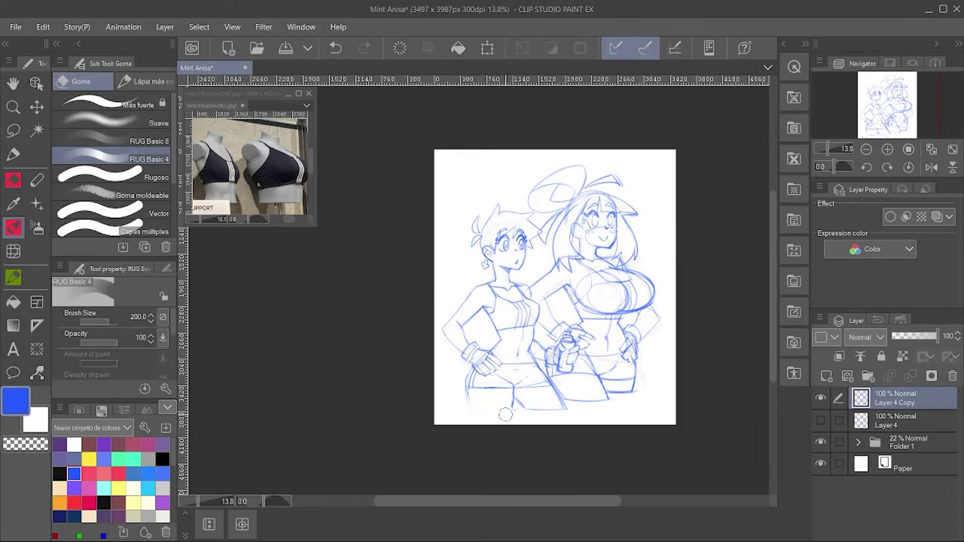
Step: Redraw the short-haired figure's thighs so they extend to the canvas's lower edge, using a size 17 brush
key(h)
scroll(534, 335, up, 2)
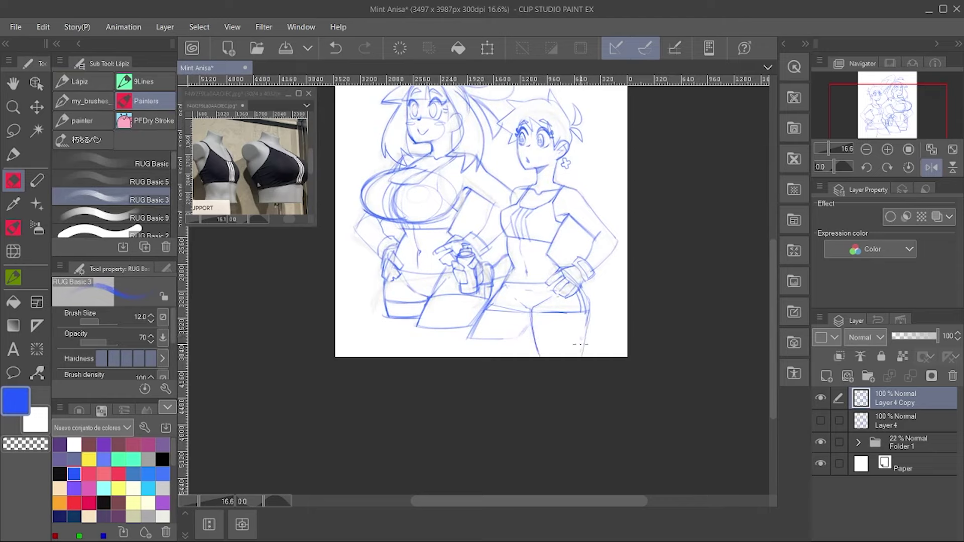
scroll(580, 345, down, 1)
key(ctrl+z)
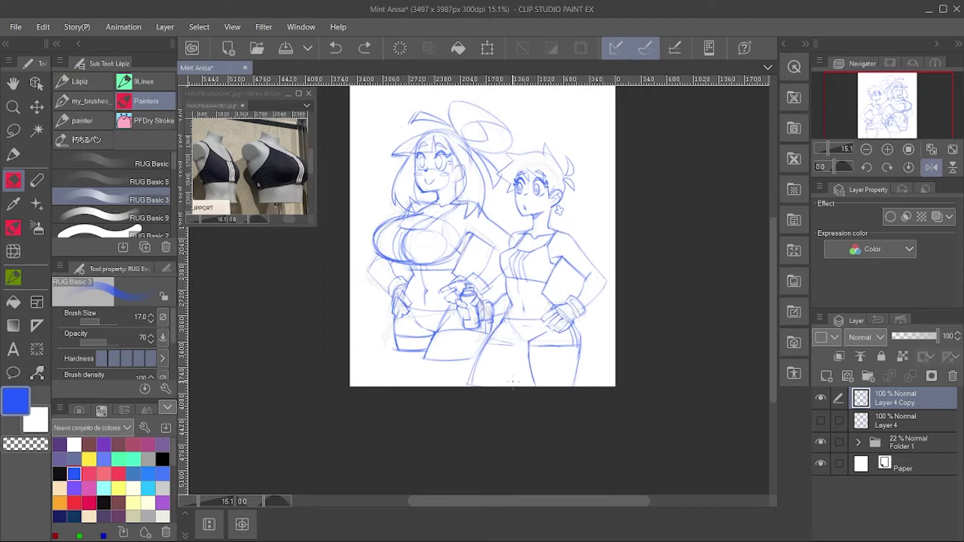
scroll(511, 322, up, 2)
key(ctrl+z)
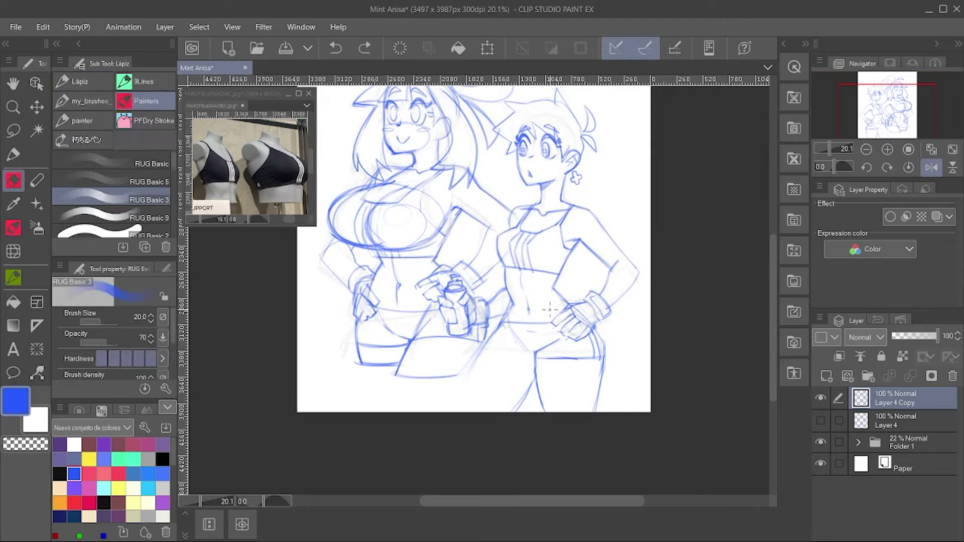
drag(533, 376, 510, 413)
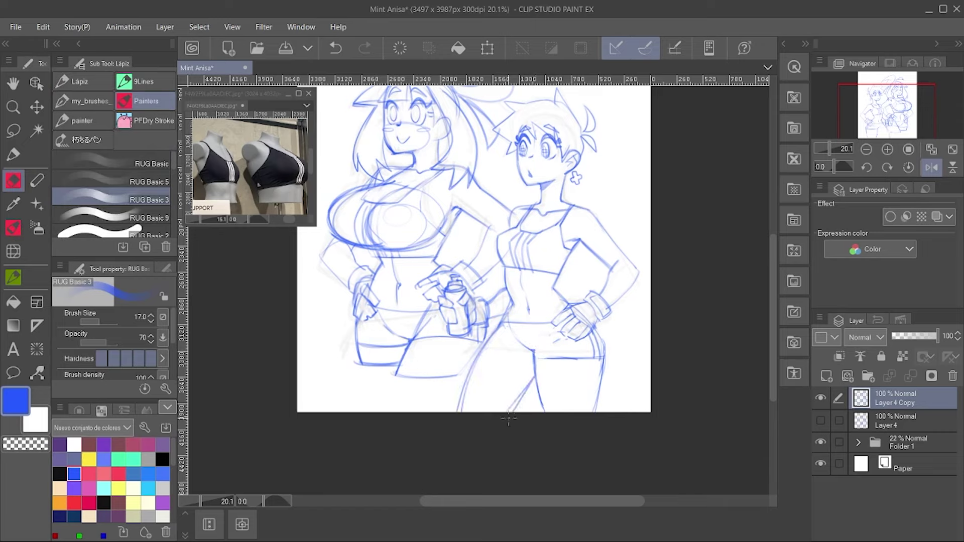
Step: Extend the long-haired figure's thighs to the canvas's lower edge, drawing with RUG Basic 3 at sizes 25 and 20
mouse_move(466, 331)
mouse_down()
mouse_move(475, 382)
mouse_move(461, 462)
mouse_up()
drag(497, 389, 548, 462)
scroll(475, 381, down, 1)
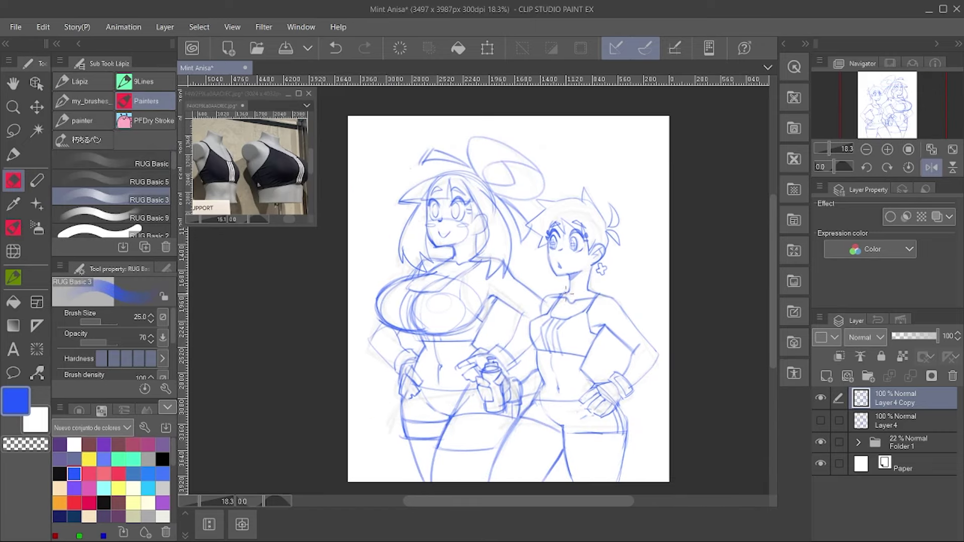
key(e)
key(p)
mouse_move(423, 440)
mouse_down()
mouse_move(404, 417)
mouse_move(416, 480)
mouse_up()
key(h)
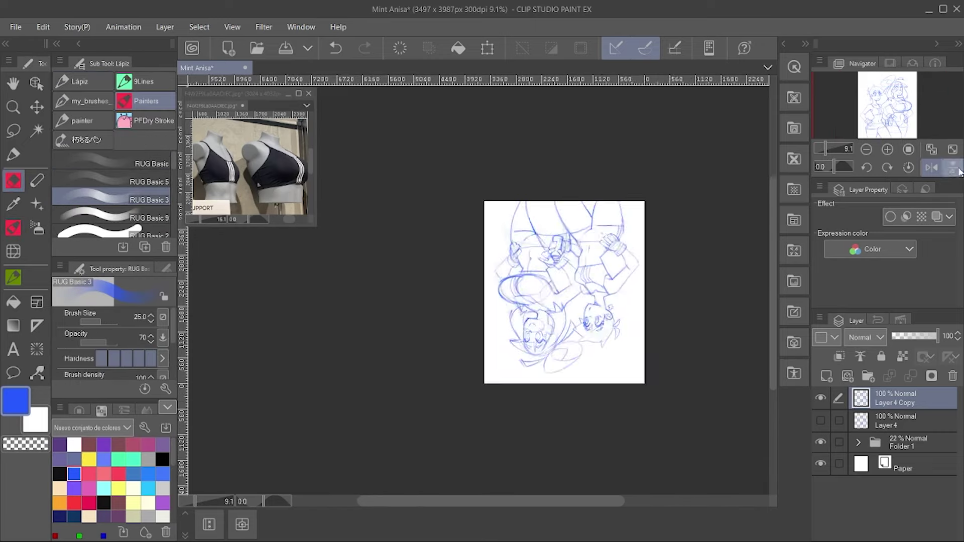
key(e)
key(p)
drag(568, 422, 558, 477)
drag(562, 396, 592, 477)
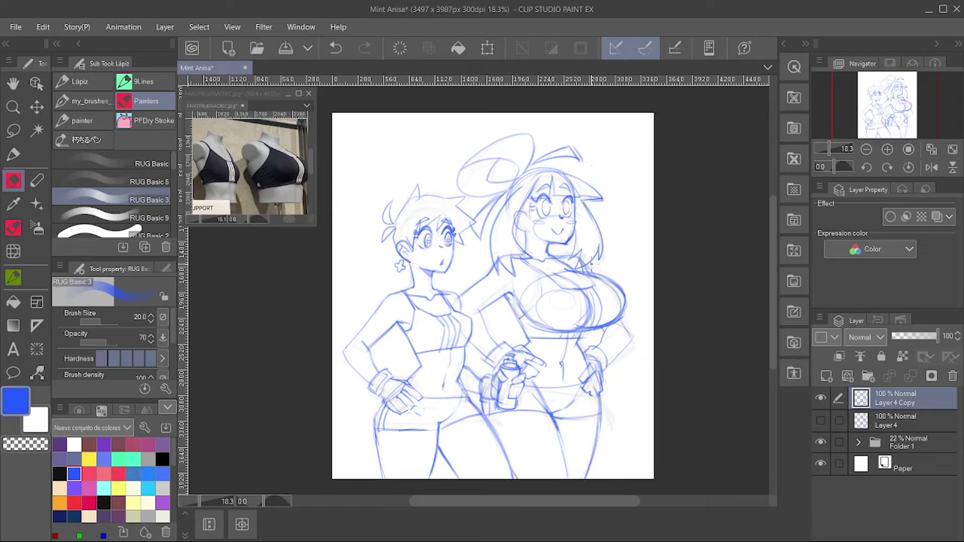
Step: Add hatching to the long-haired figure's large hair loop with a size 20 brush
scroll(515, 301, up, 1)
drag(502, 301, 562, 328)
drag(552, 185, 515, 200)
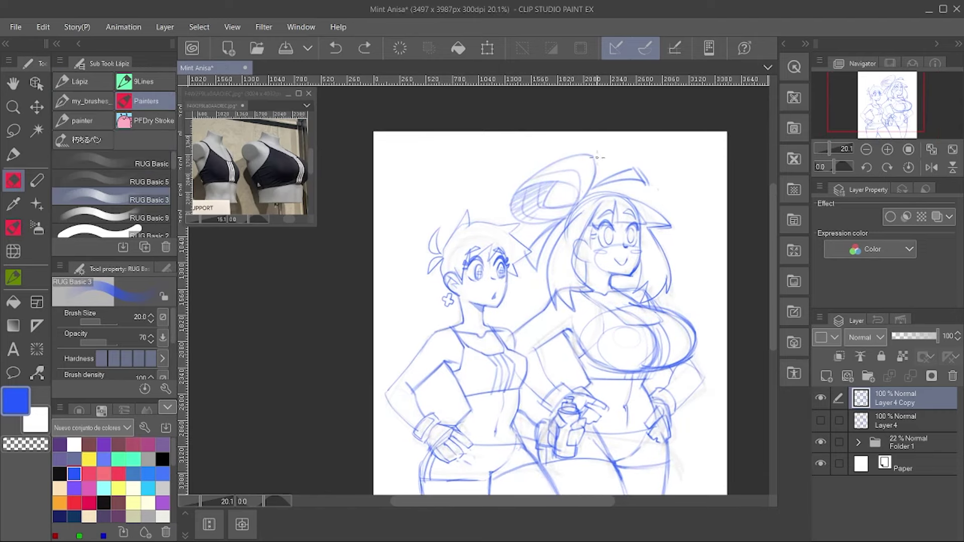
scroll(598, 157, down, 2)
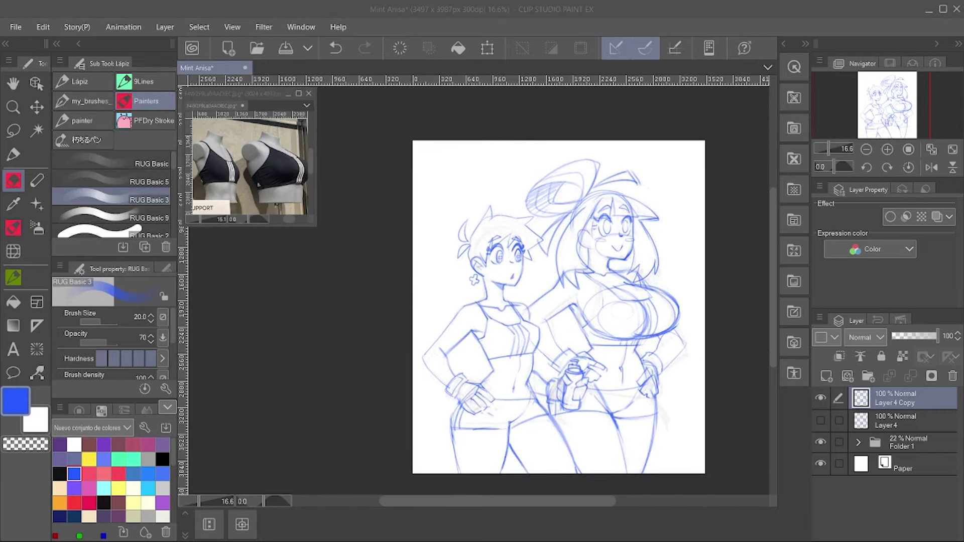
Step: Erase the inner construction lines of the long-haired figure's sports top with the RUG Basic 4 eraser at size 200
scroll(549, 316, up, 2)
key(bracketleft)
key(ctrl+z)
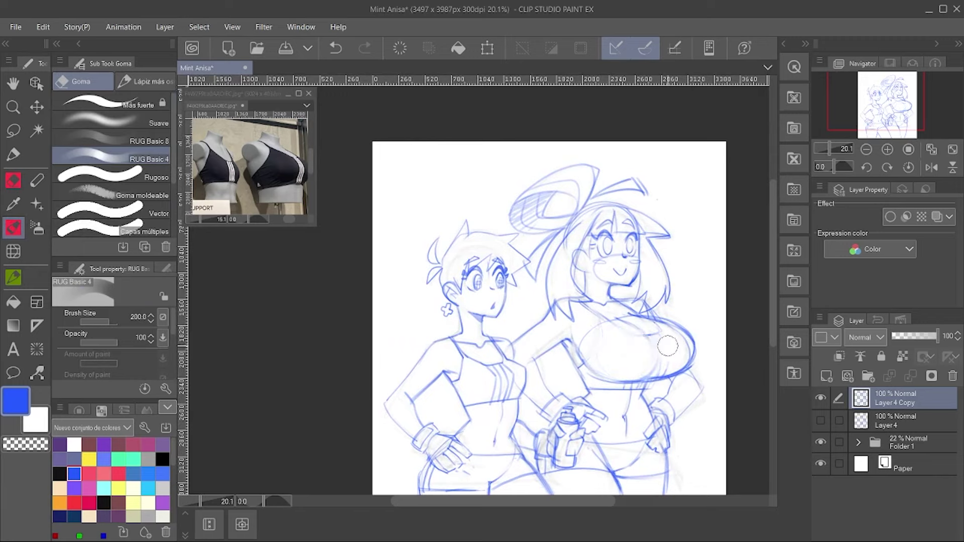
drag(622, 316, 652, 362)
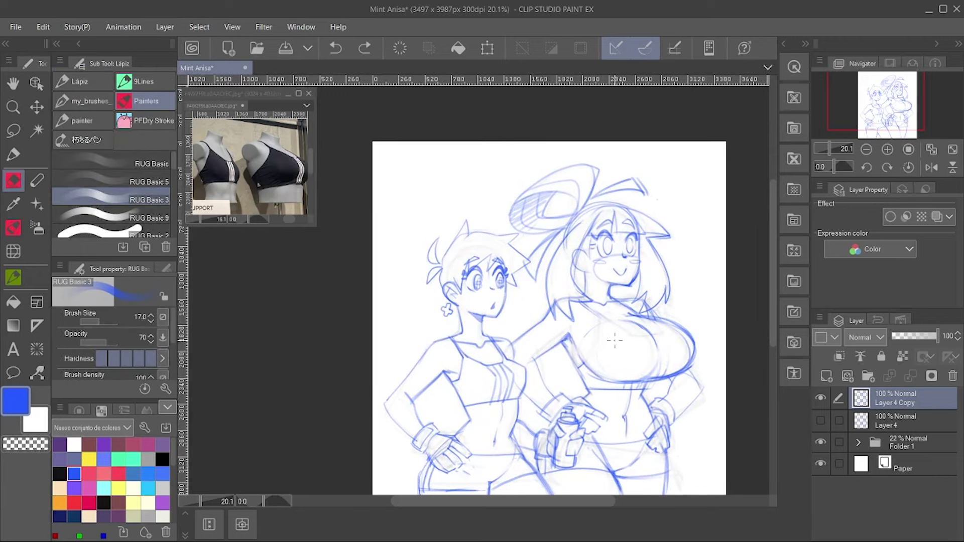
Step: Redraw the neckline and add three vertical stripes to the long-haired figure's sports top, using a size 17 brush for the stripes
key(h)
scroll(615, 340, up, 1)
key(h)
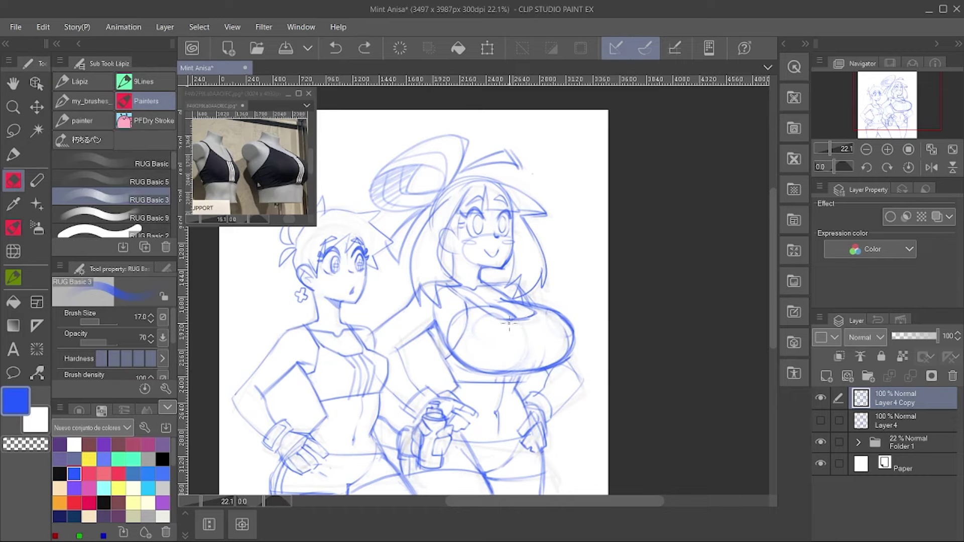
drag(509, 324, 517, 375)
mouse_move(532, 319)
mouse_down()
mouse_move(537, 373)
mouse_move(527, 345)
mouse_up()
scroll(570, 308, down, 1)
scroll(522, 340, down, 1)
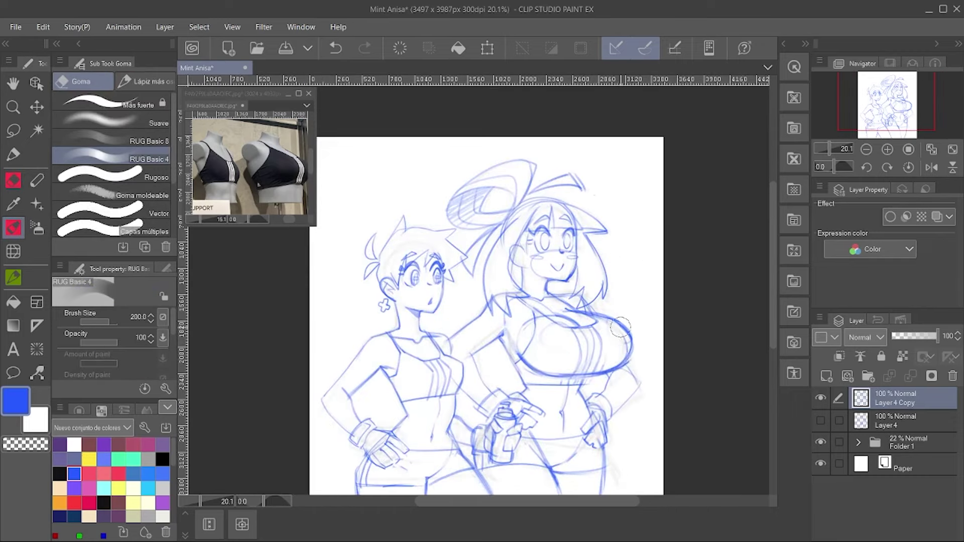
key(bracketright)
drag(530, 301, 590, 297)
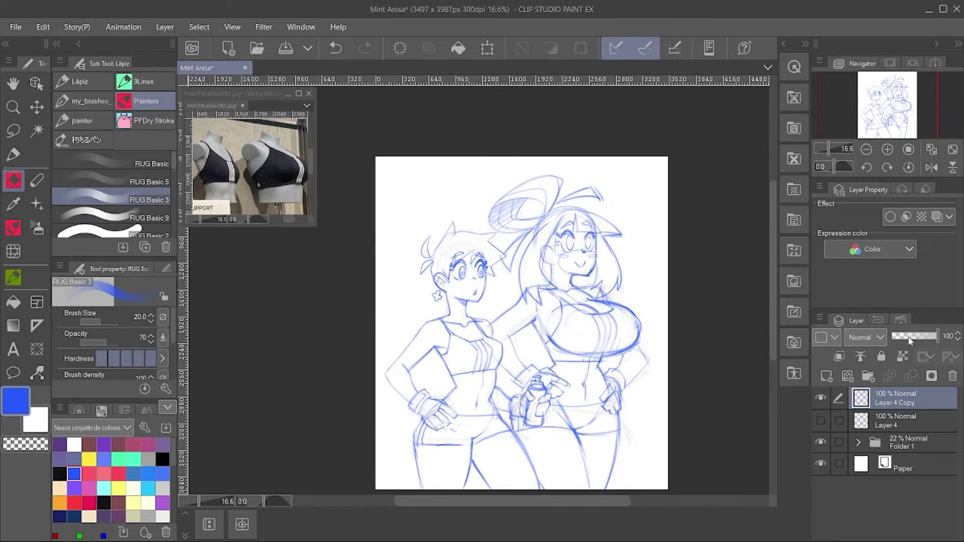
Step: Lower the opacity of Layer 4 Copy to 57% and Folder 1 to 11%, and save the drawing
drag(910, 341, 904, 342)
scroll(602, 248, down, 2)
click(289, 46)
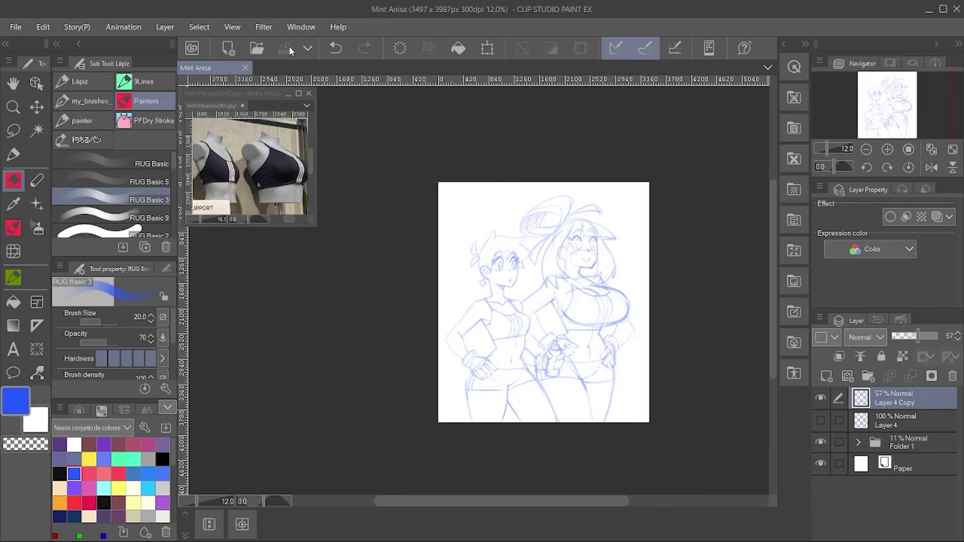
Step: Add a new layer inside a new folder and select the TT Noisy Pencil 1 brush with black for inking
key(ctrl+shift+n)
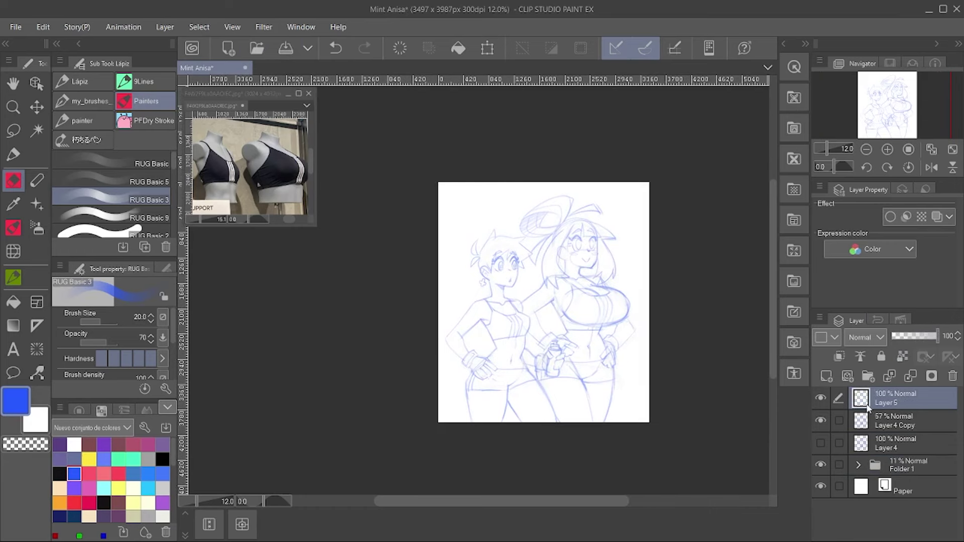
key(ctrl+g)
click(99, 85)
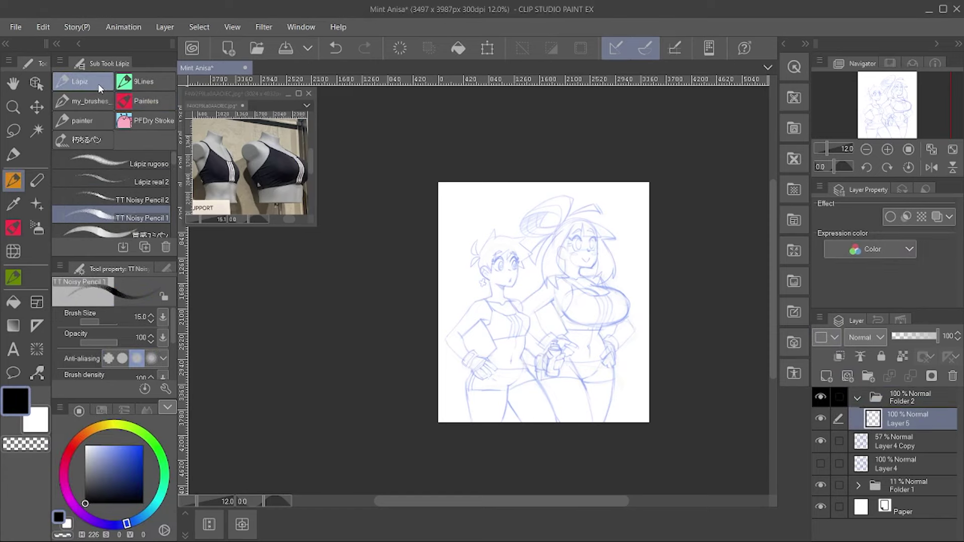
scroll(497, 245, up, 3)
mouse_move(442, 322)
mouse_down()
mouse_move(467, 336)
mouse_move(469, 379)
mouse_up()
key(ctrl+z)
key(ctrl+z)
Step: Ink the short-haired figure's ear, back of the neck, bent arm and gloved hand in black with a size 30 pencil
key(bracketright)
scroll(469, 361, down, 1)
mouse_move(510, 261)
mouse_down()
mouse_move(417, 386)
mouse_move(455, 429)
mouse_up()
drag(443, 371, 467, 413)
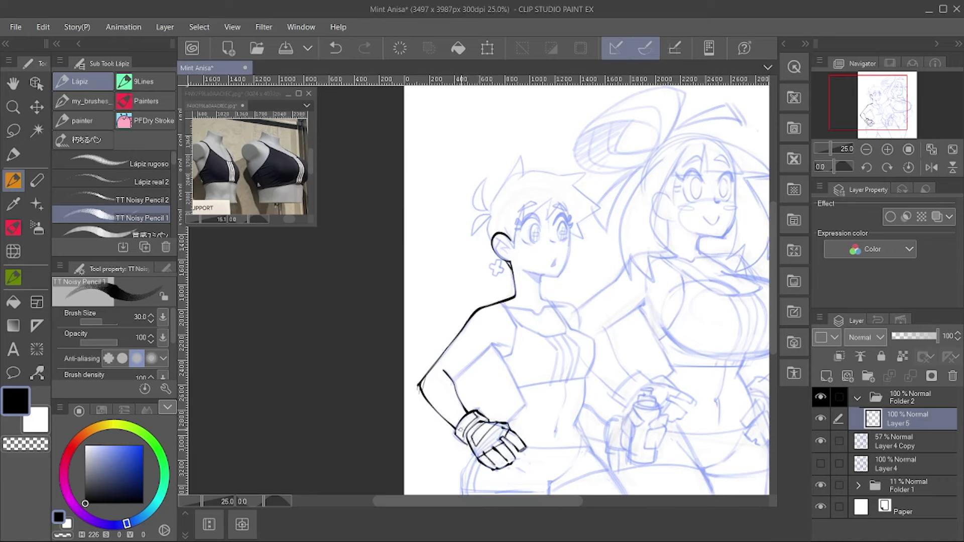
mouse_move(454, 381)
mouse_down()
mouse_move(492, 346)
mouse_move(507, 422)
mouse_up()
Step: Ink the short-haired figure's waist, hips and thighs down to the canvas's lower edge with a size 30 pencil
key(bracketright)
key(bracketright)
scroll(565, 317, up, 1)
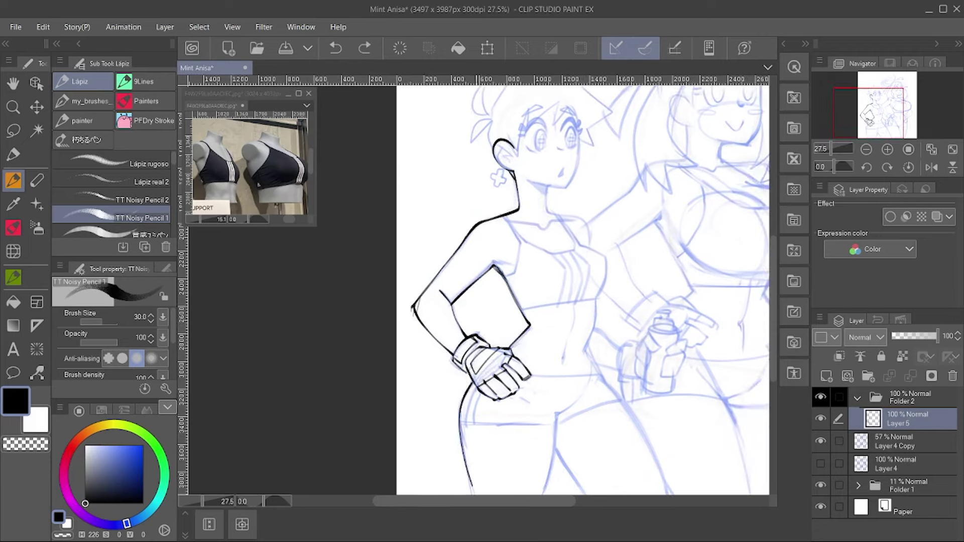
drag(466, 379, 470, 490)
scroll(568, 317, down, 2)
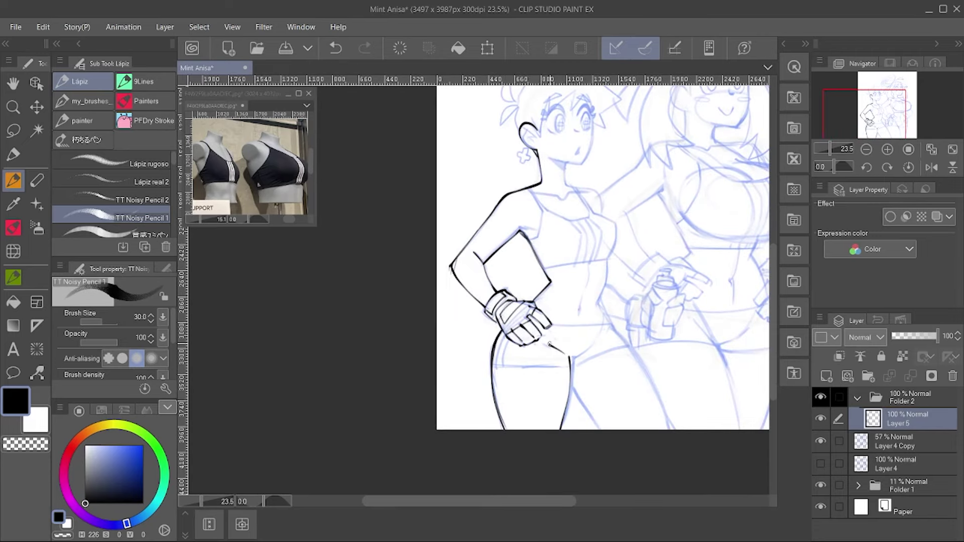
scroll(542, 406, up, 1)
drag(575, 330, 640, 453)
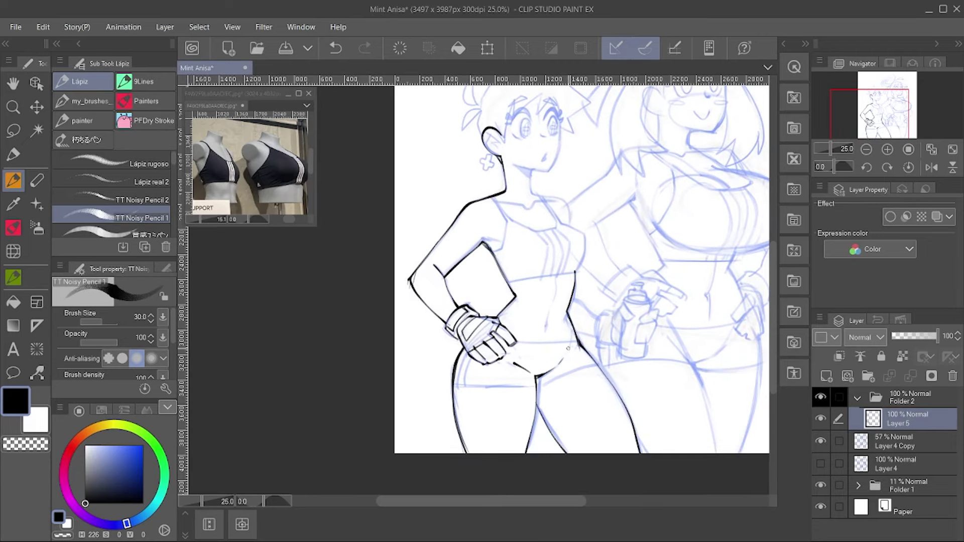
mouse_move(536, 390)
mouse_down()
mouse_move(414, 379)
mouse_move(476, 382)
mouse_up()
key(h)
key(ctrl+z)
key(h)
scroll(476, 382, down, 3)
scroll(511, 290, up, 3)
Step: Ink the short-haired figure's neck, far shoulder, chest outline and sports top straps
drag(547, 299, 568, 326)
drag(510, 254, 552, 316)
mouse_move(472, 289)
mouse_down()
mouse_move(507, 295)
mouse_move(471, 343)
mouse_move(536, 279)
mouse_up()
key(ctrl+z)
key(h)
scroll(511, 306, up, 1)
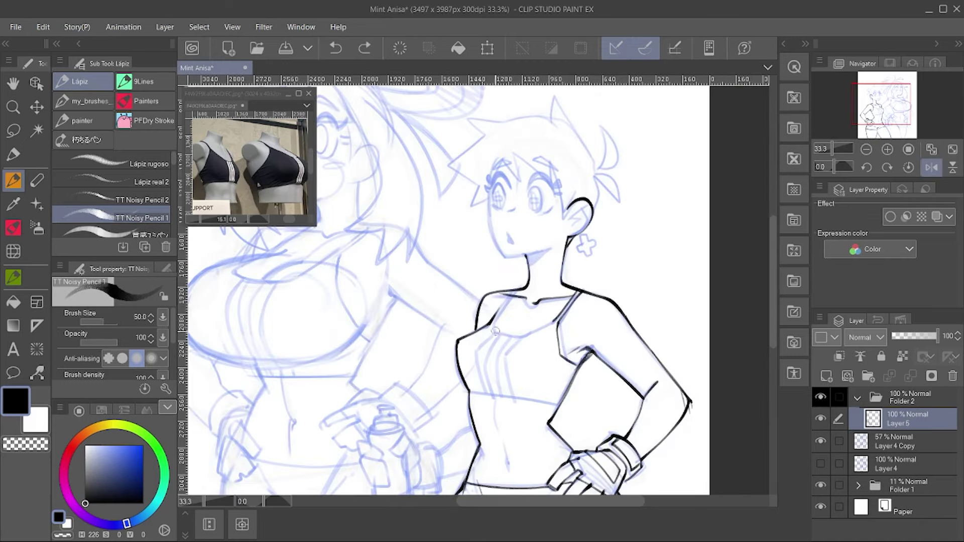
Step: Ink the neckline of the short-haired figure's sports top with a size 25 pencil
key(bracketleft)
drag(493, 329, 557, 317)
key(e)
key(p)
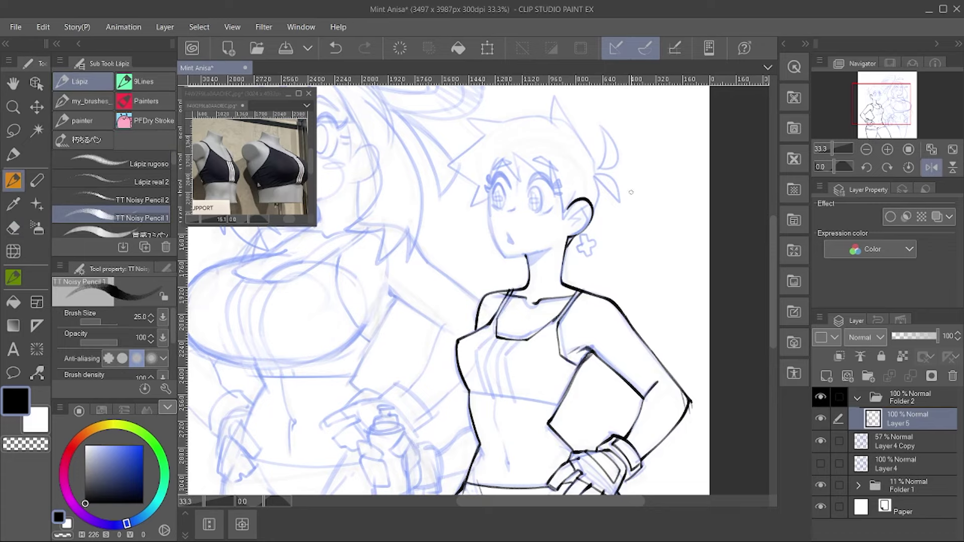
Step: Ink the lower edge of the short-haired figure's sports top and the abdominal lines
key(e)
key(h)
scroll(631, 193, down, 3)
scroll(541, 364, up, 2)
key(p)
key(ctrl+z)
mouse_move(496, 361)
mouse_down()
mouse_move(542, 364)
mouse_move(534, 397)
mouse_up()
key(bracketright)
Step: Ink the short-haired figure's jaw, spiky hair and fringe using pencil sizes 25 and 20
scroll(551, 395, up, 3)
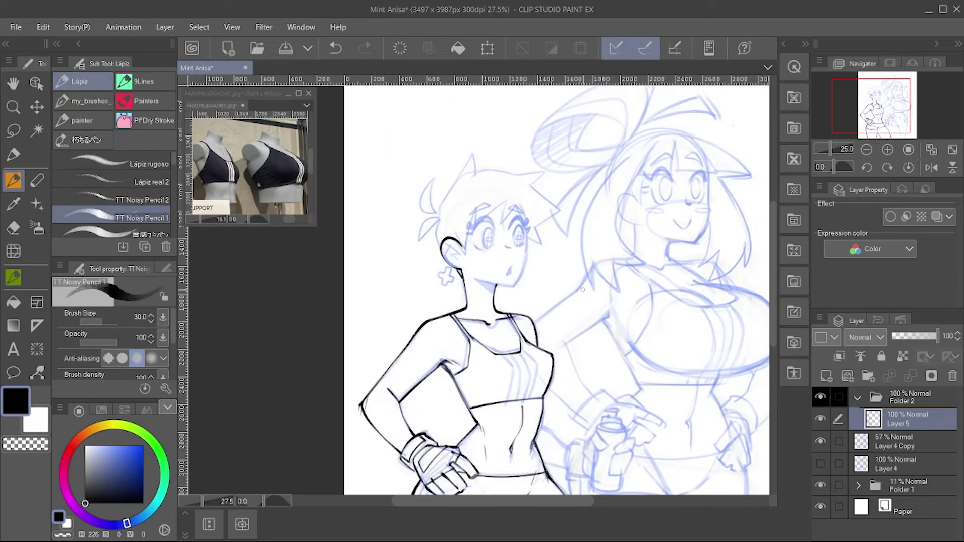
key(bracketleft)
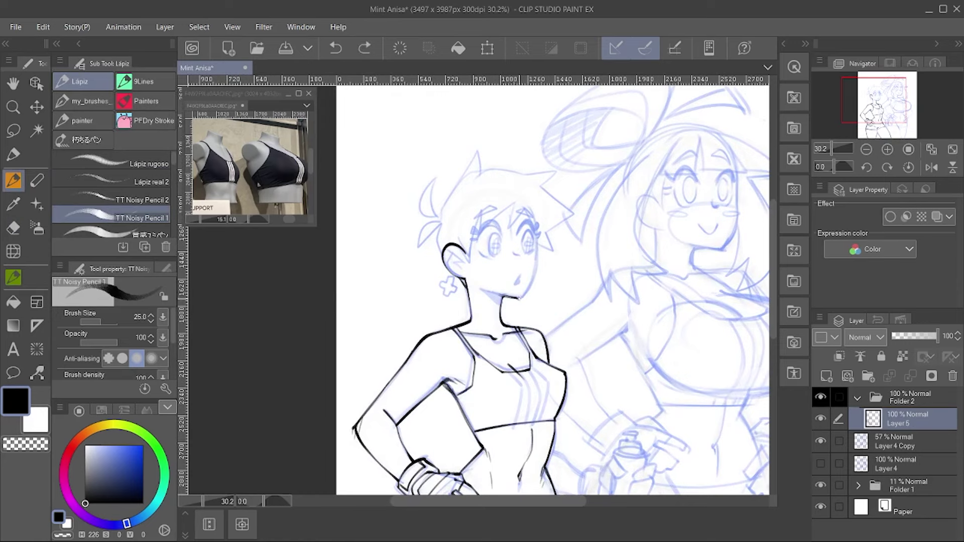
scroll(552, 281, up, 1)
drag(481, 301, 527, 247)
key(ctrl+z)
mouse_move(520, 281)
mouse_down()
mouse_move(540, 255)
mouse_move(490, 215)
mouse_move(485, 191)
mouse_move(490, 216)
mouse_move(441, 297)
mouse_move(420, 300)
mouse_up()
key(bracketleft)
key(ctrl+z)
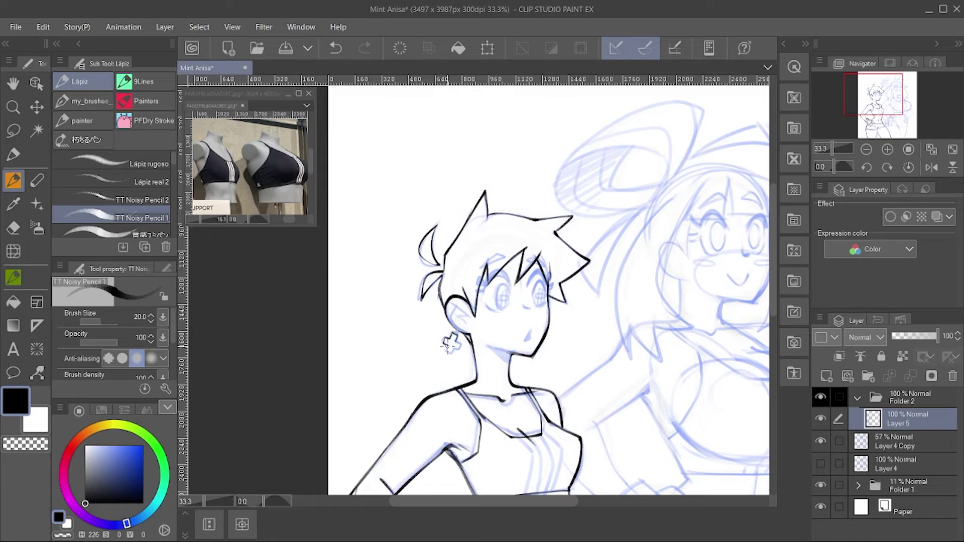
Step: Ink the short-haired figure's cross earring and the shadow under the chin with a size 20 pencil
scroll(552, 262, down, 2)
key(h)
scroll(552, 262, up, 5)
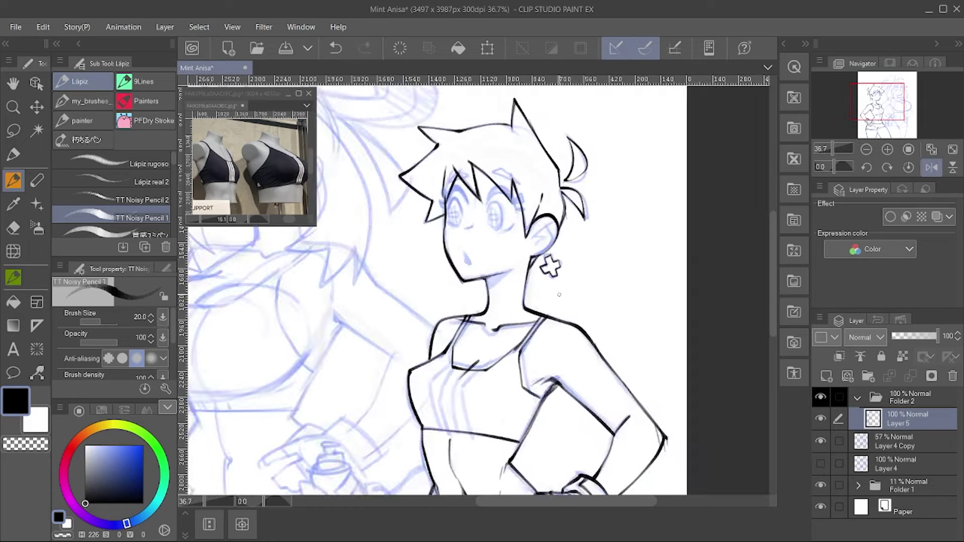
key(bracketleft)
scroll(425, 292, down, 2)
key(bracketright)
key(bracketright)
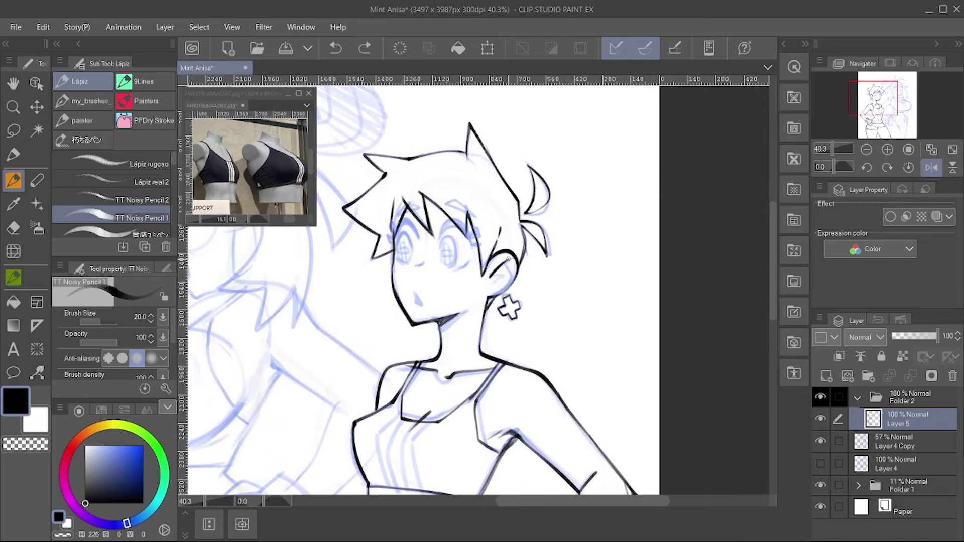
Step: Ink the short-haired figure's shorts hems and far forearm with a size 30 pencil
key(h)
scroll(611, 227, down, 1)
scroll(611, 227, up, 1)
scroll(611, 226, down, 1)
scroll(628, 221, up, 2)
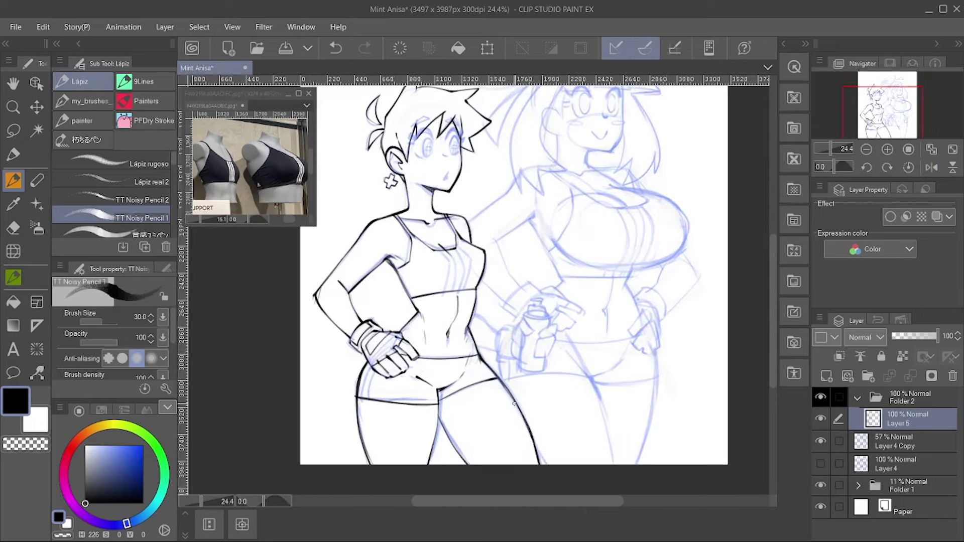
key(bracketright)
scroll(544, 232, down, 3)
scroll(544, 232, up, 3)
key(h)
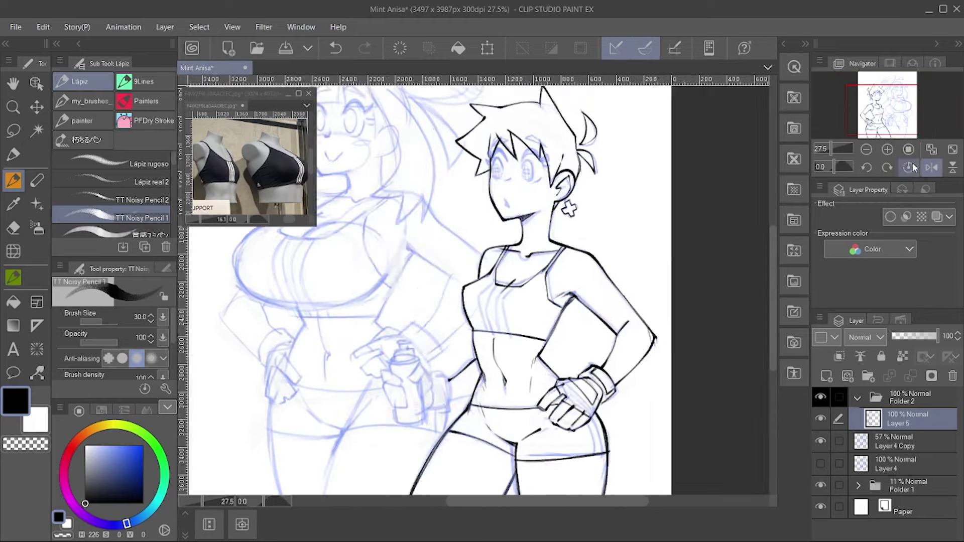
Step: Ink the short-haired figure's far hand and the bottle it holds with a size 25 pencil
scroll(679, 222, down, 1)
key(bracketleft)
mouse_move(518, 372)
mouse_down()
mouse_move(510, 383)
mouse_move(523, 415)
mouse_up()
drag(546, 382, 525, 416)
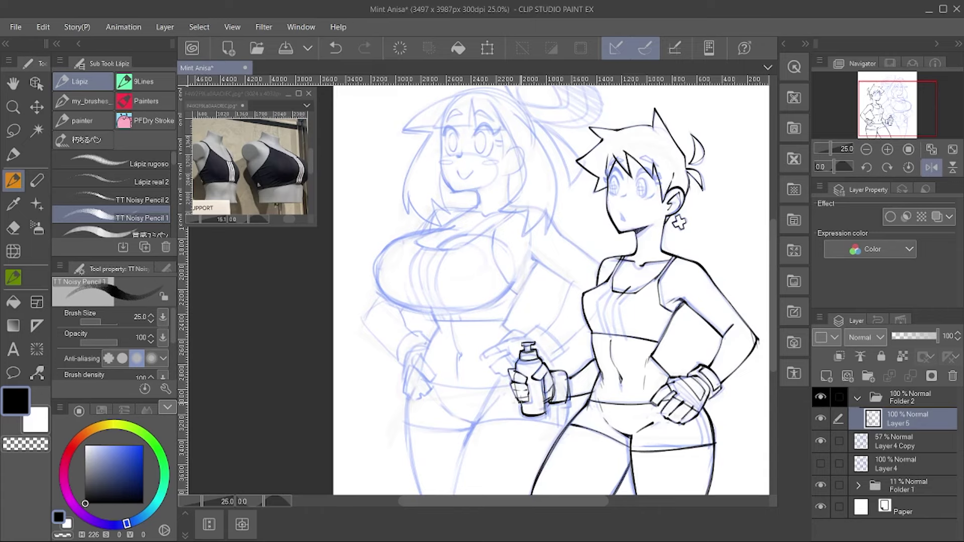
key(h)
scroll(502, 241, down, 2)
Step: Add a new layer and ink the short-haired figure's eyelashes, eye outlines, nose and mouth on it
scroll(502, 241, up, 4)
key(ctrl+shift+n)
key(bracketleft)
mouse_move(516, 242)
mouse_down()
mouse_move(525, 253)
mouse_move(488, 251)
mouse_move(566, 246)
mouse_move(573, 254)
mouse_up()
key(bracketright)
key(e)
key(p)
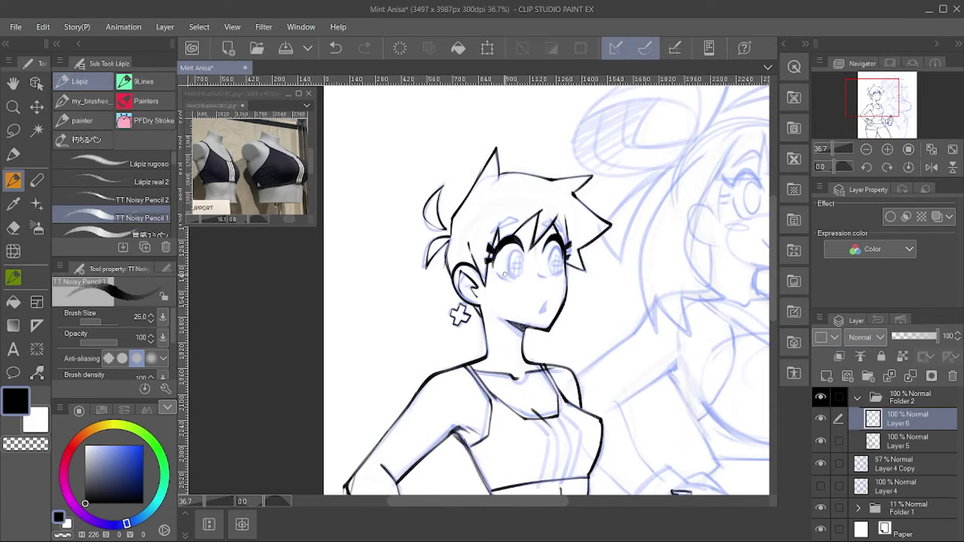
drag(497, 272, 516, 281)
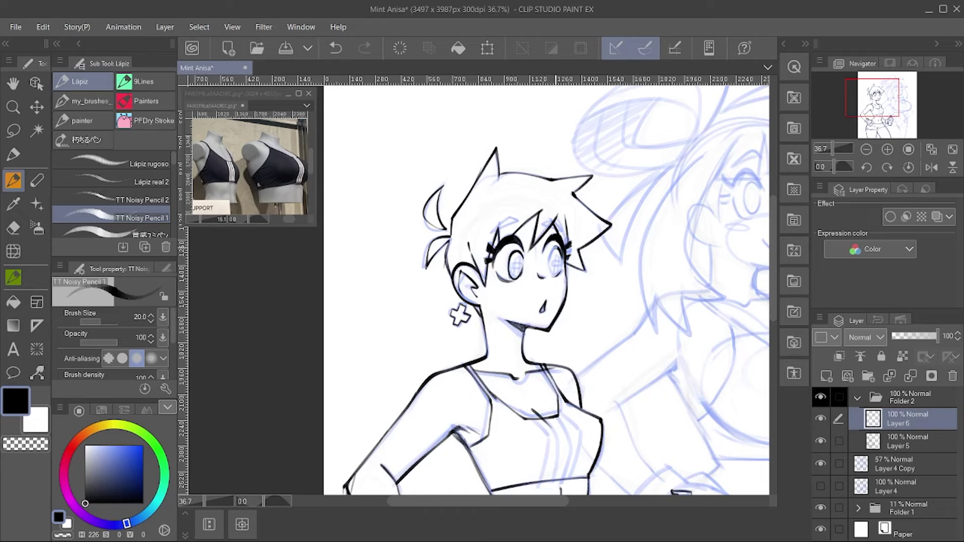
Step: Ink the short-haired figure's irises, cross-shaped pupils and eyebrows, starting with a size 17 pencil
scroll(505, 207, down, 5)
scroll(505, 206, up, 6)
key(bracketleft)
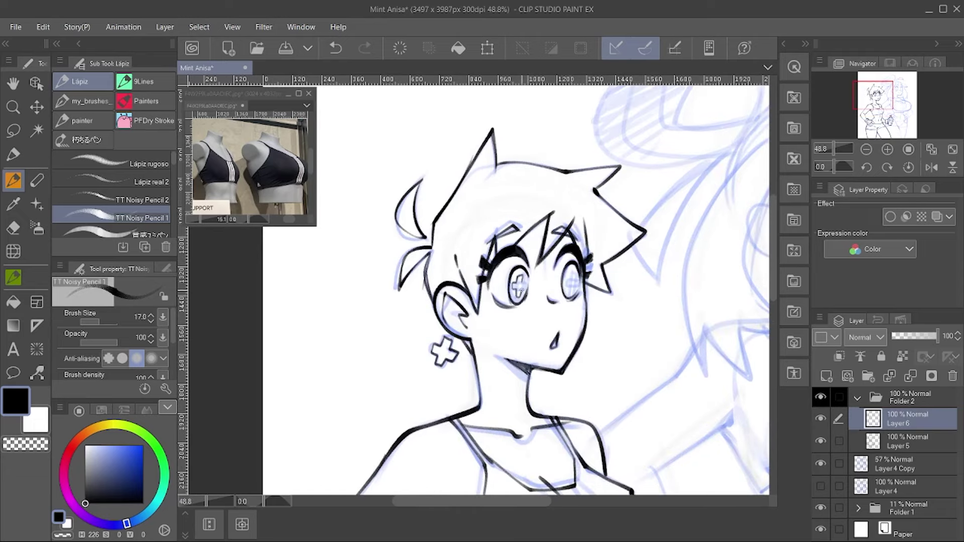
scroll(567, 286, down, 3)
scroll(567, 287, up, 3)
key(bracketright)
key(bracketright)
Step: Lower Folder 2's opacity to 35% and create a new layer in a new folder above it
scroll(560, 236, down, 4)
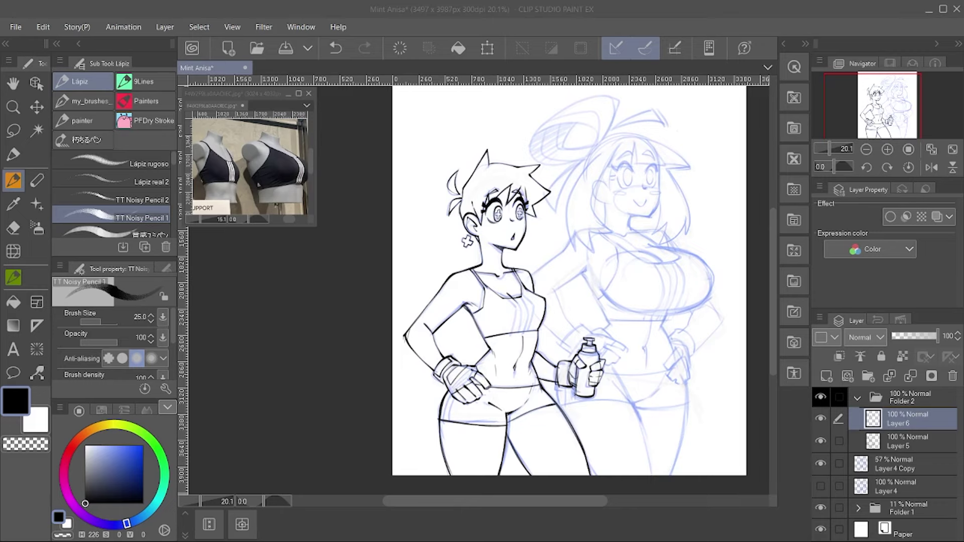
key(F5)
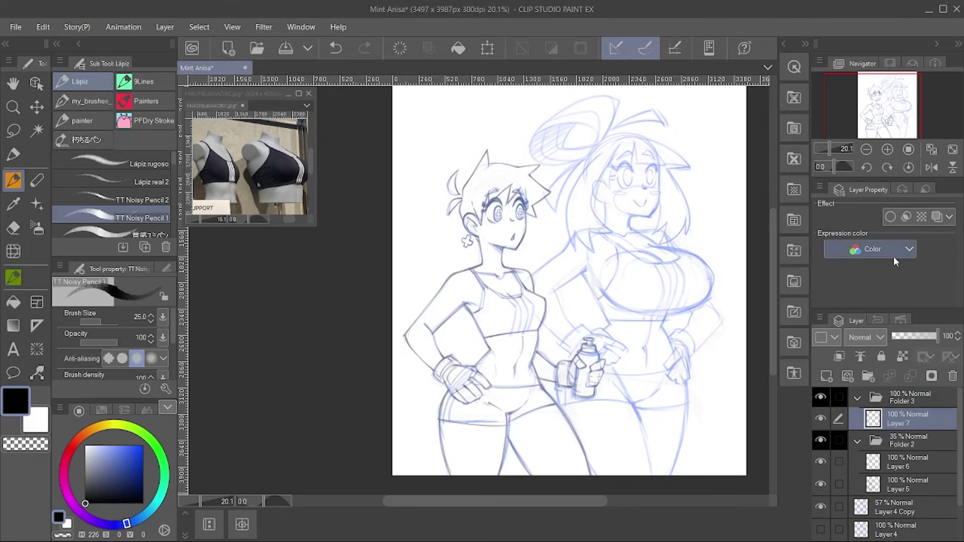
scroll(518, 297, up, 1)
Step: Ink the long-haired figure's near shoulder, bent arm and wristband in black with a size 30 pencil
key(bracketright)
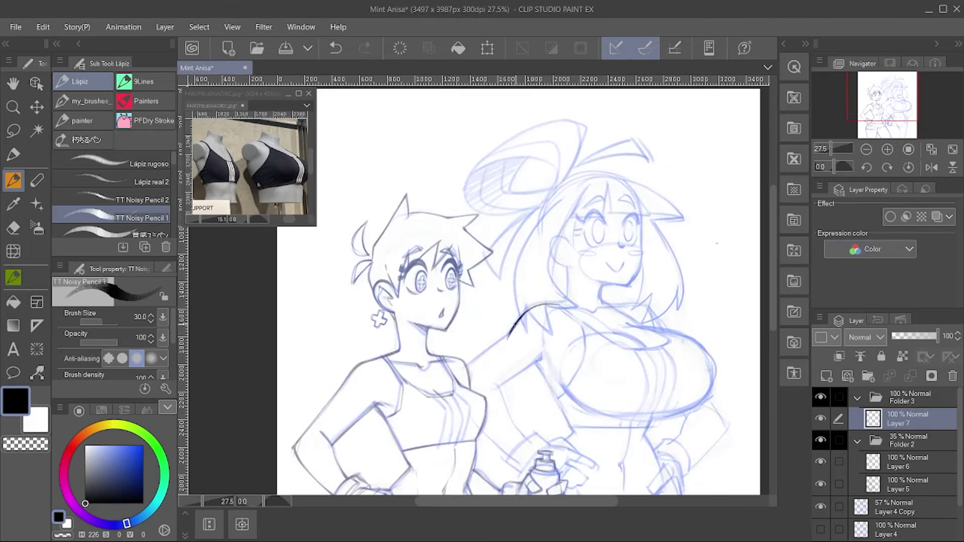
key(ctrl+z)
drag(507, 337, 553, 306)
mouse_move(481, 382)
mouse_down()
mouse_move(514, 409)
mouse_move(549, 398)
mouse_move(539, 400)
mouse_move(551, 406)
mouse_move(521, 392)
mouse_move(571, 409)
mouse_move(561, 408)
mouse_move(588, 409)
mouse_up()
scroll(532, 402, up, 1)
key(bracketleft)
key(ctrl+z)
key(e)
key(p)
key(h)
scroll(568, 397, up, 1)
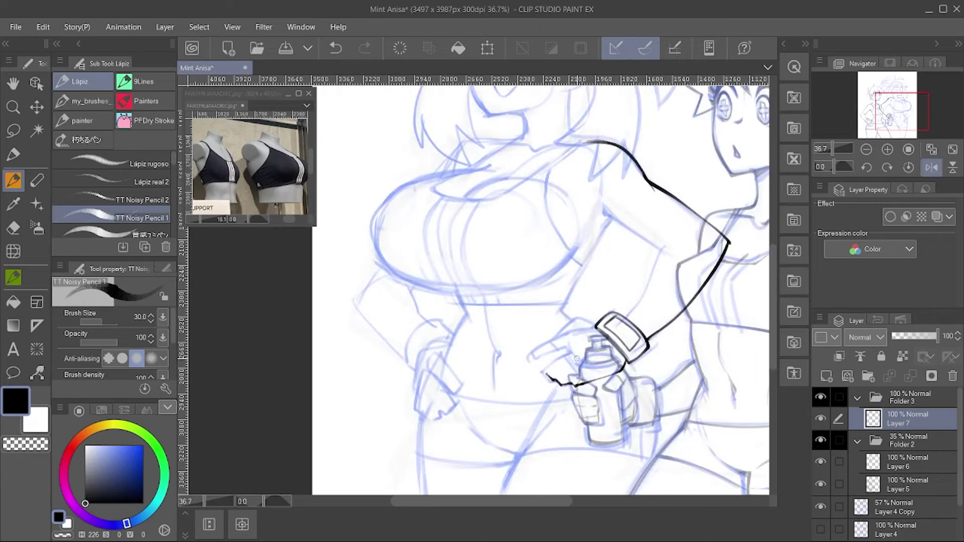
Step: Try to ink the fingers and thumb of the long-haired figure's near hand in black with a size 25 pencil
drag(570, 354, 565, 383)
key(e)
key(p)
key(h)
scroll(562, 382, down, 3)
scroll(562, 381, up, 2)
key(e)
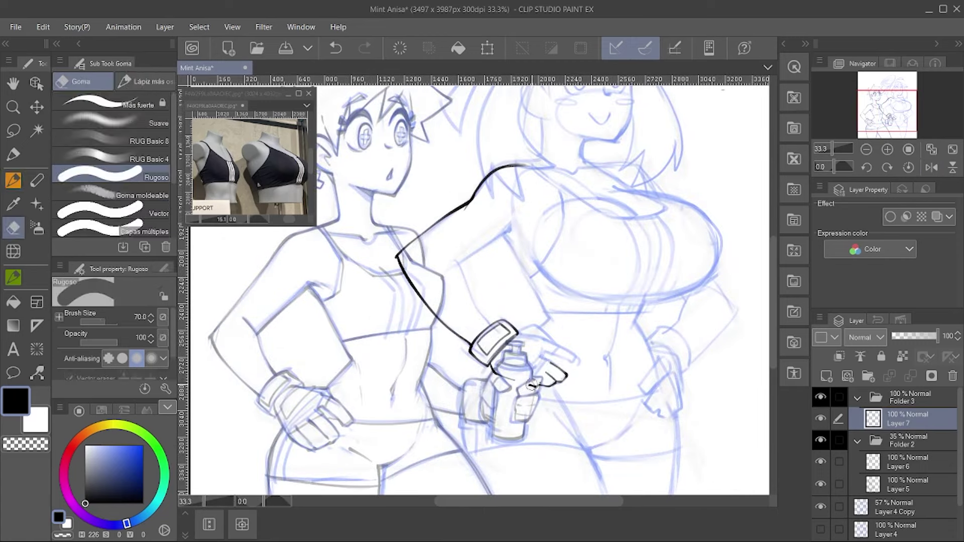
key(p)
key(ctrl+z)
key(bracketleft)
drag(492, 372, 552, 386)
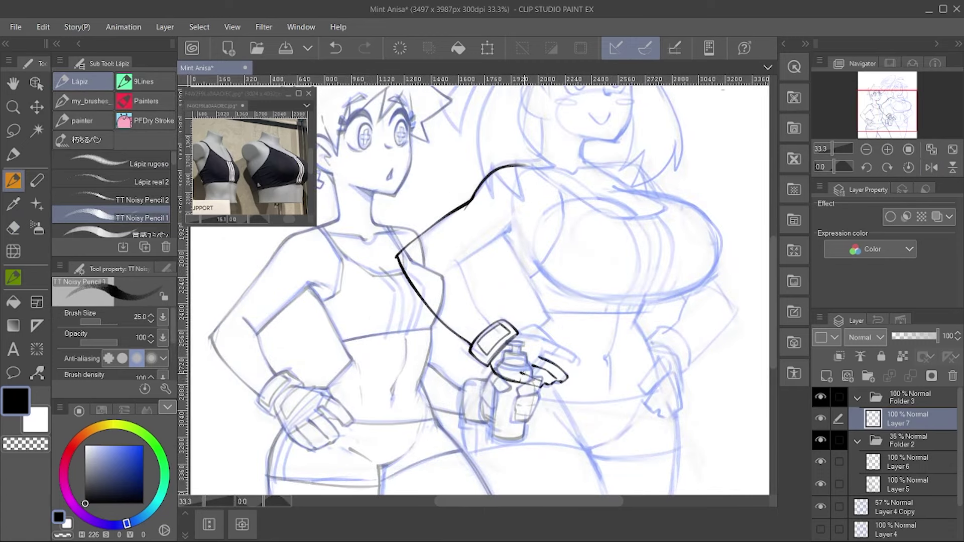
Step: Erase the inked near hand of the long-haired figure up to her wristband
key(h)
scroll(545, 354, down, 1)
key(bracketright)
key(bracketright)
key(bracketright)
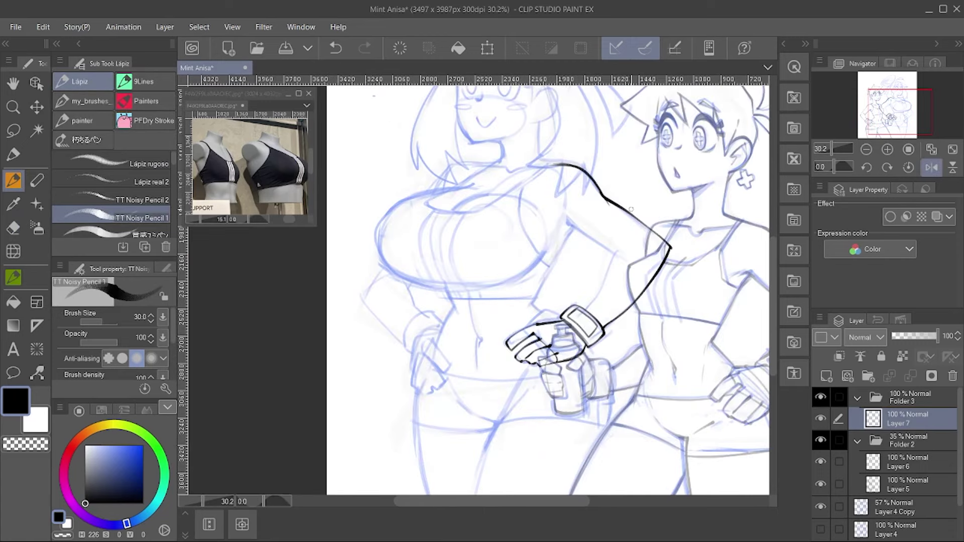
key(h)
key(e)
drag(527, 377, 587, 409)
Step: Hide Folder 2, add a new layer above it and sketch the long-haired figure's near gloved hand in red with a size 20 pencil
scroll(552, 392, up, 1)
key(ctrl+shift+n)
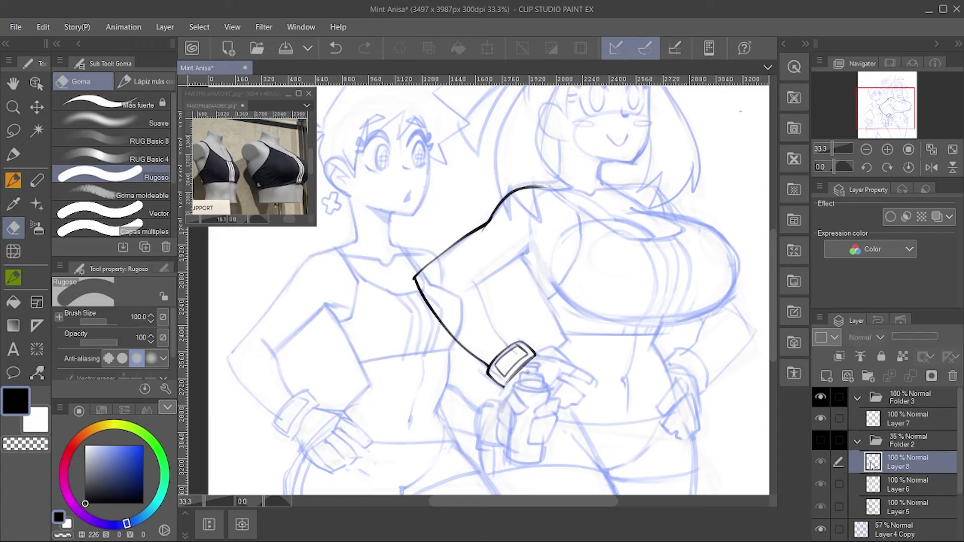
key(p)
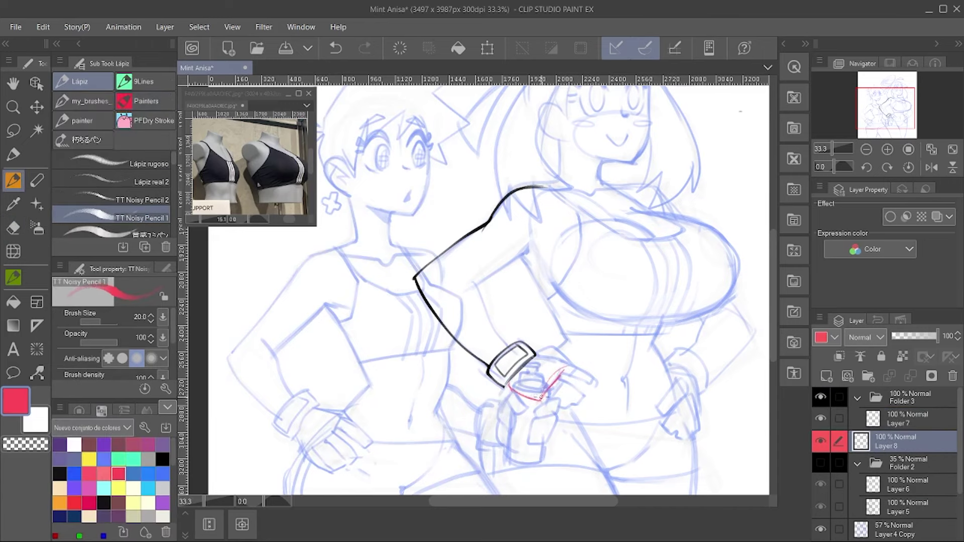
drag(561, 374, 595, 386)
drag(523, 397, 564, 408)
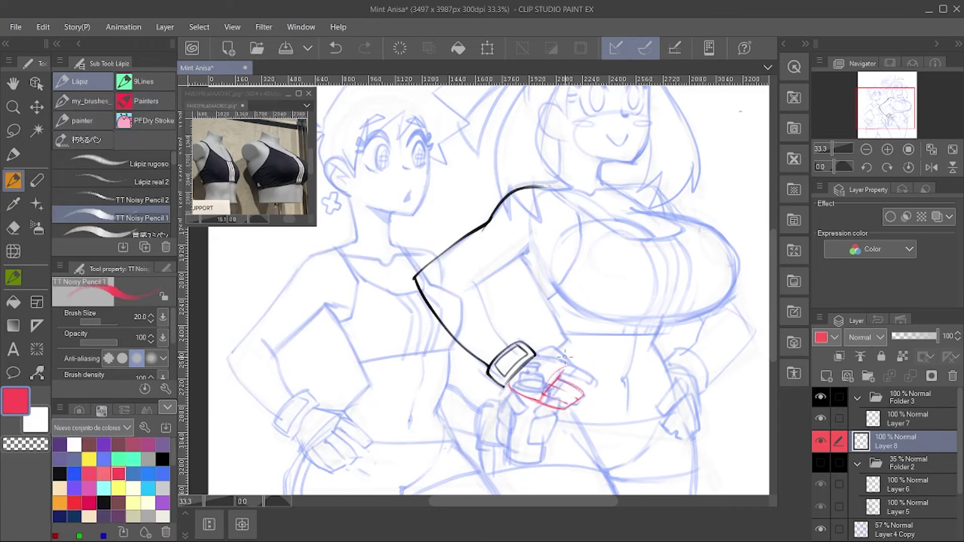
drag(544, 359, 561, 367)
key(h)
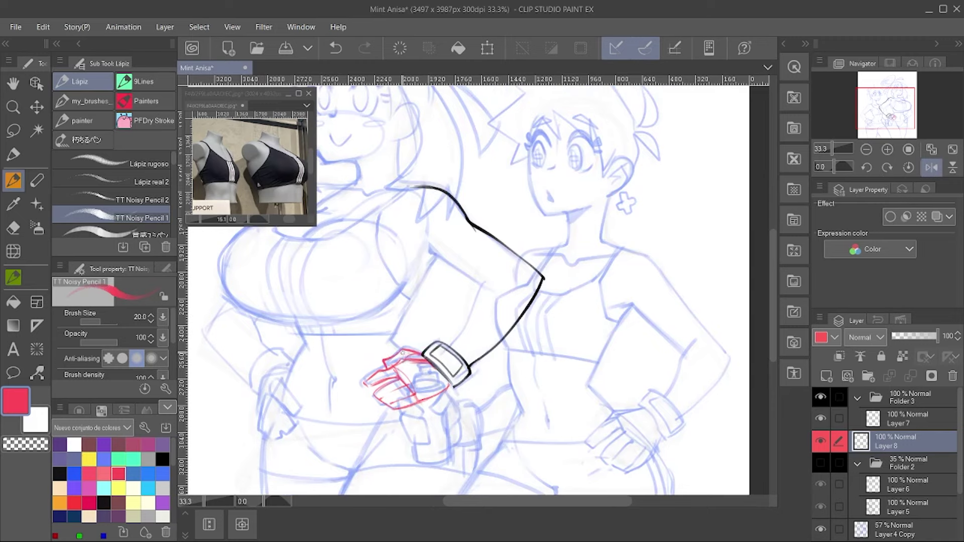
key(ctrl+z)
key(h)
Step: Sketch the long-haired figure's far gloved hand on her hip in red and adjust it with a transform
scroll(656, 390, down, 3)
scroll(655, 390, up, 2)
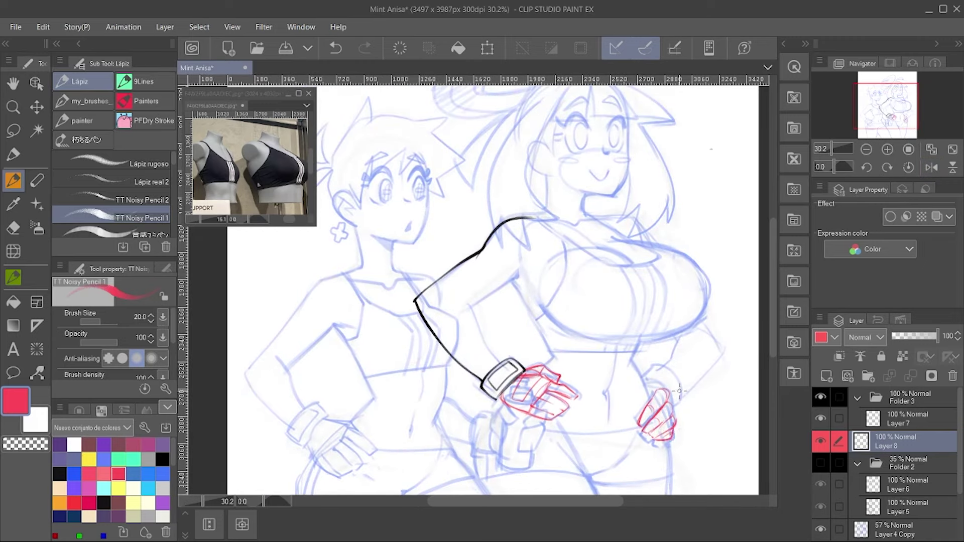
scroll(674, 402, down, 2)
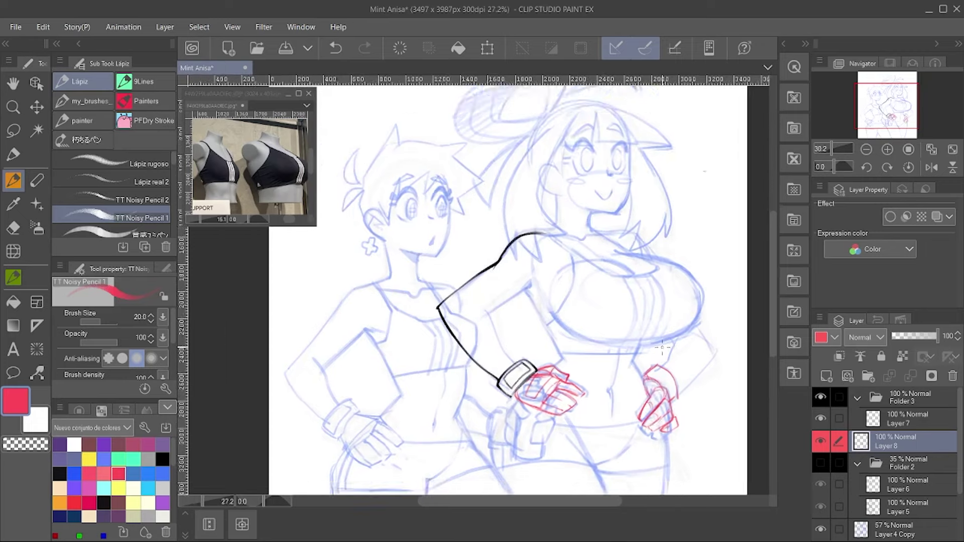
scroll(680, 343, down, 3)
scroll(681, 343, up, 3)
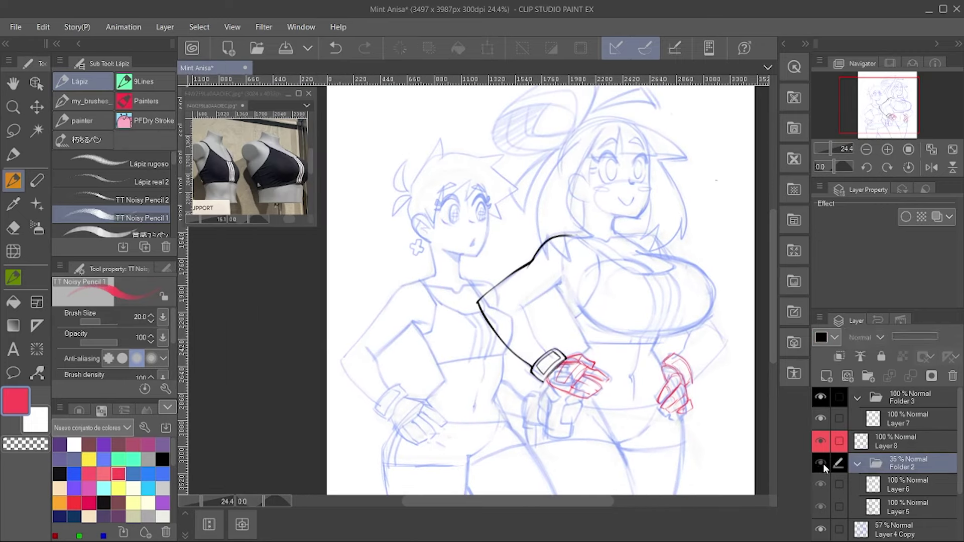
key(ctrl+t)
drag(699, 351, 703, 378)
key(Return)
Step: Return to Layer 7 and ink the inner edges of the long-haired figure's bent near arm and her fingers in black
click(894, 421)
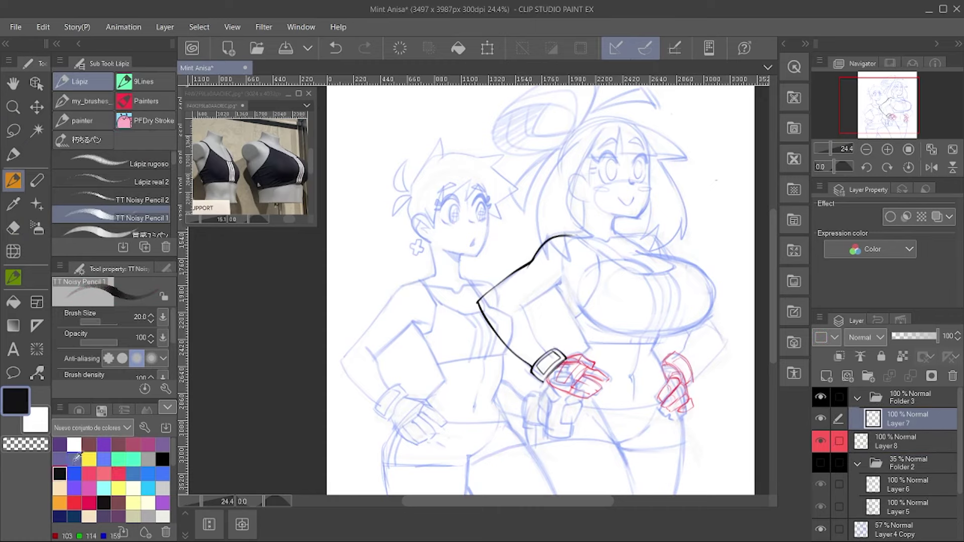
click(932, 167)
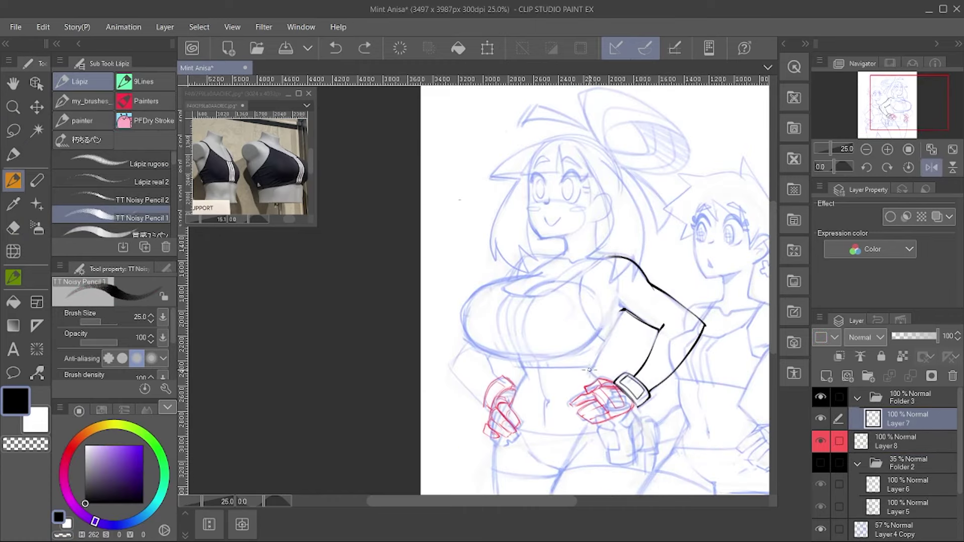
key(h)
scroll(477, 319, up, 1)
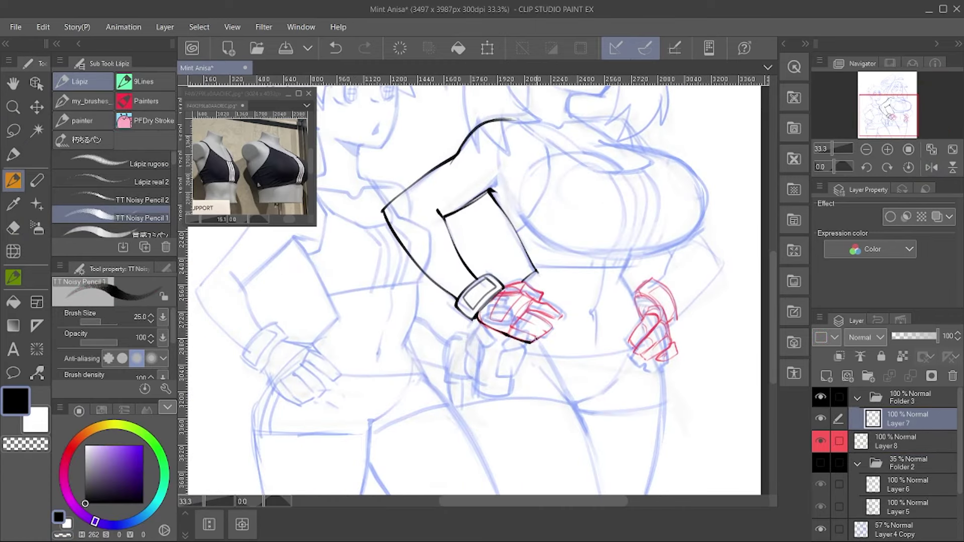
key(bracketleft)
Step: Try to ink the long-haired figure's near hip and outer thigh as one long curve
mouse_move(538, 326)
mouse_down()
mouse_move(508, 331)
mouse_move(540, 470)
mouse_up()
scroll(522, 281, down, 1)
key(bracketright)
key(bracketright)
scroll(568, 462, down, 2)
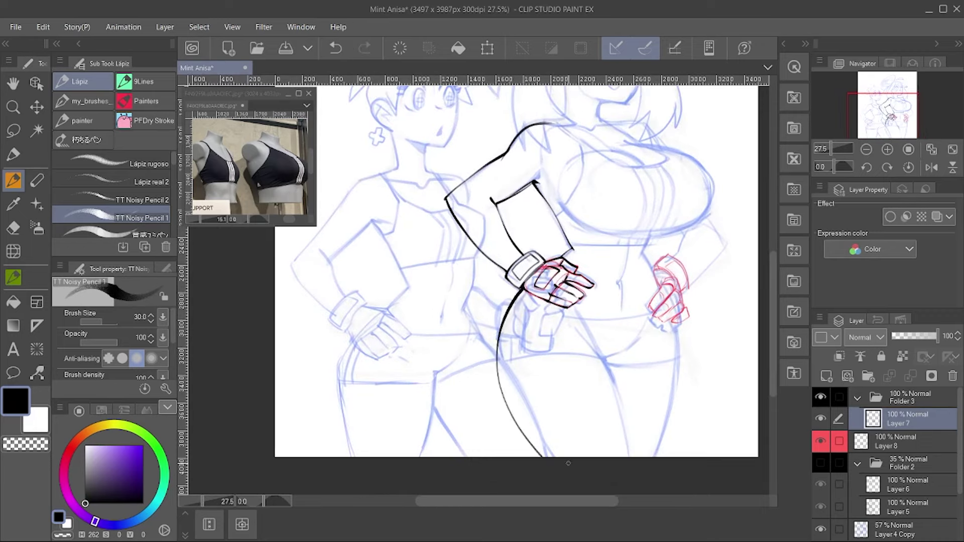
key(ctrl+z)
Step: Show Folder 2 and ink the long-haired figure's near hip and outer thigh in one curve with a size 30 pencil
click(821, 462)
key(bracketright)
key(bracketright)
key(h)
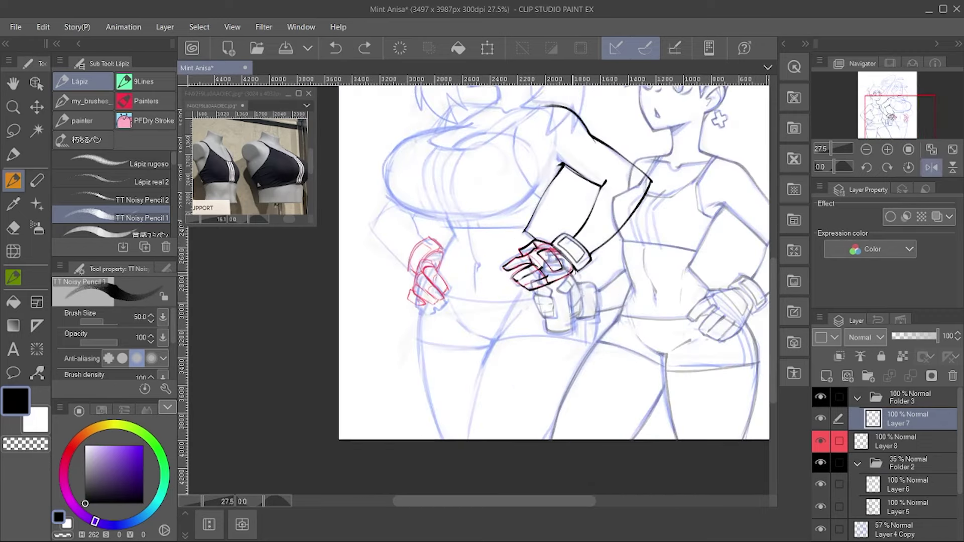
key(bracketleft)
key(bracketleft)
drag(578, 268, 543, 438)
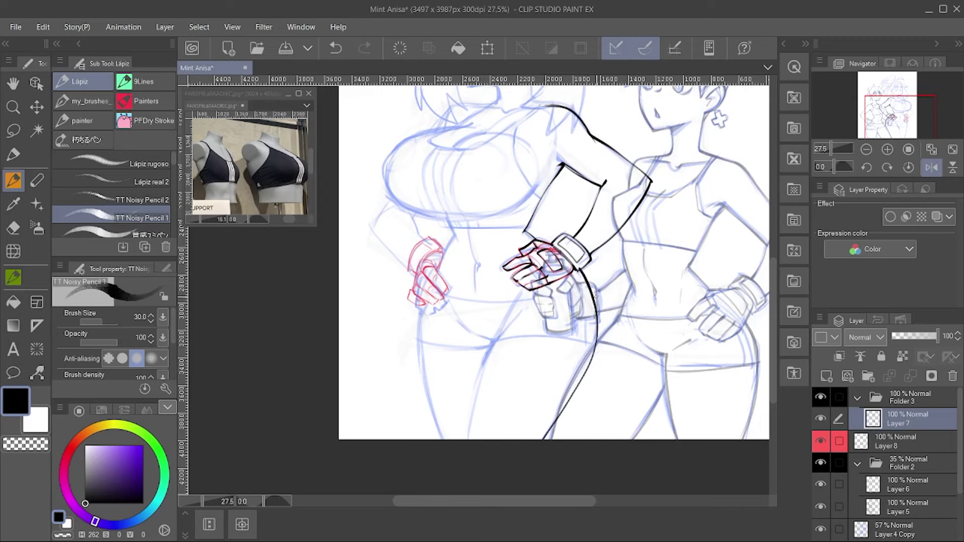
Step: Ink the long-haired figure's inner thigh, far thigh and the hem of her shorts with a size 25 pencil
key(h)
scroll(477, 373, up, 1)
key(bracketleft)
drag(488, 300, 507, 324)
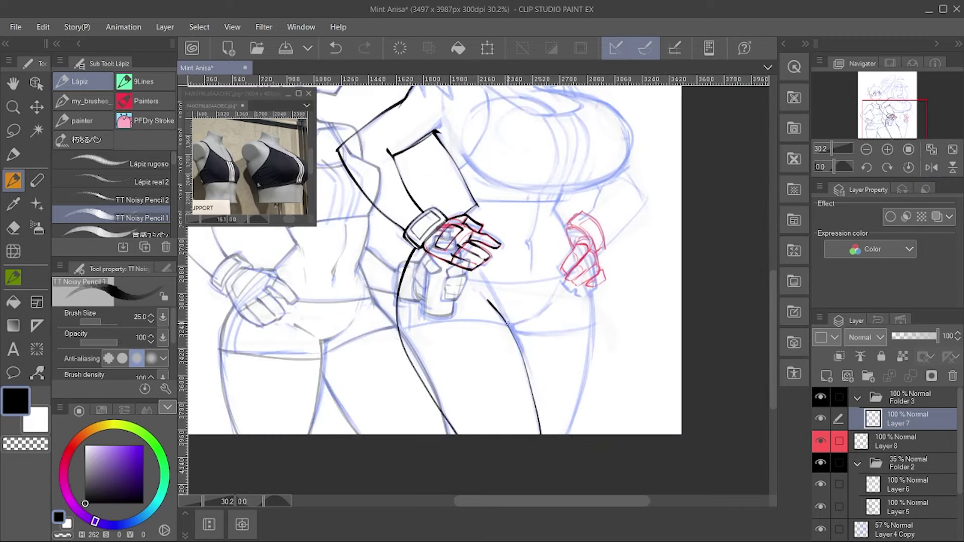
mouse_move(400, 334)
mouse_down()
mouse_move(594, 314)
mouse_move(571, 422)
mouse_up()
drag(552, 351, 588, 427)
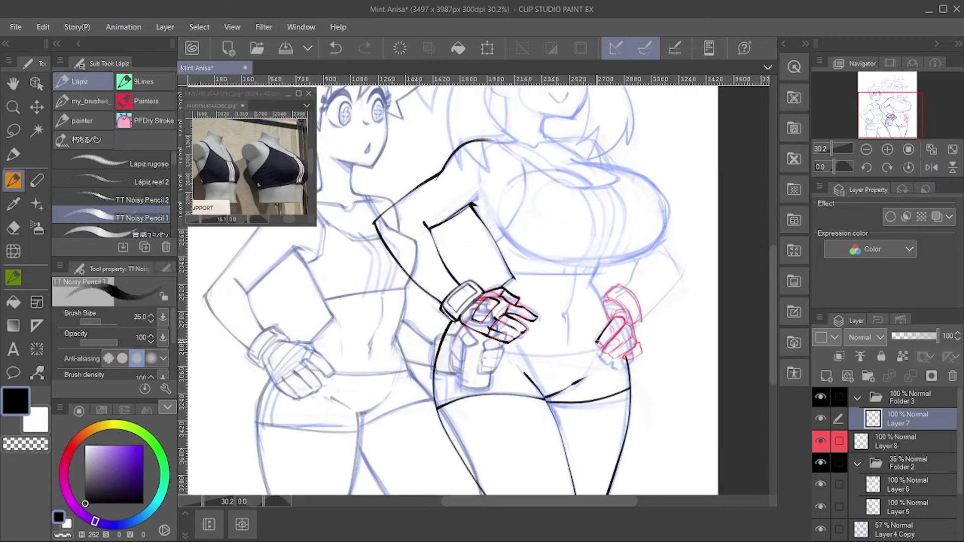
Step: Transform the red sketch of the far hand on Layer 8 to fit the hip
click(899, 441)
scroll(602, 312, down, 1)
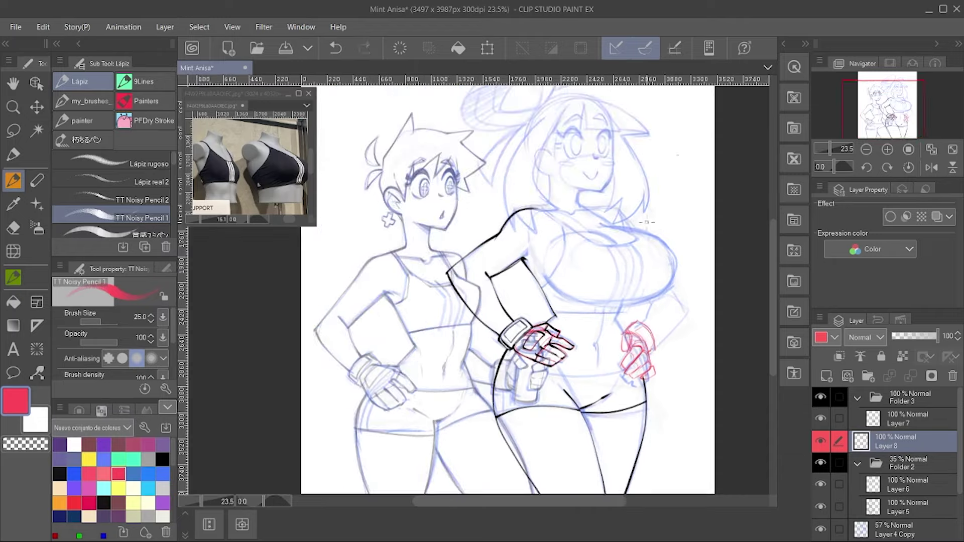
key(ctrl+t)
drag(622, 316, 676, 387)
key(Return)
Step: Erase the long-haired figure's near hand and redraw it in red on Layer 8
key(e)
mouse_move(562, 347)
mouse_down()
mouse_move(527, 336)
mouse_move(551, 361)
mouse_move(532, 341)
mouse_up()
key(h)
key(p)
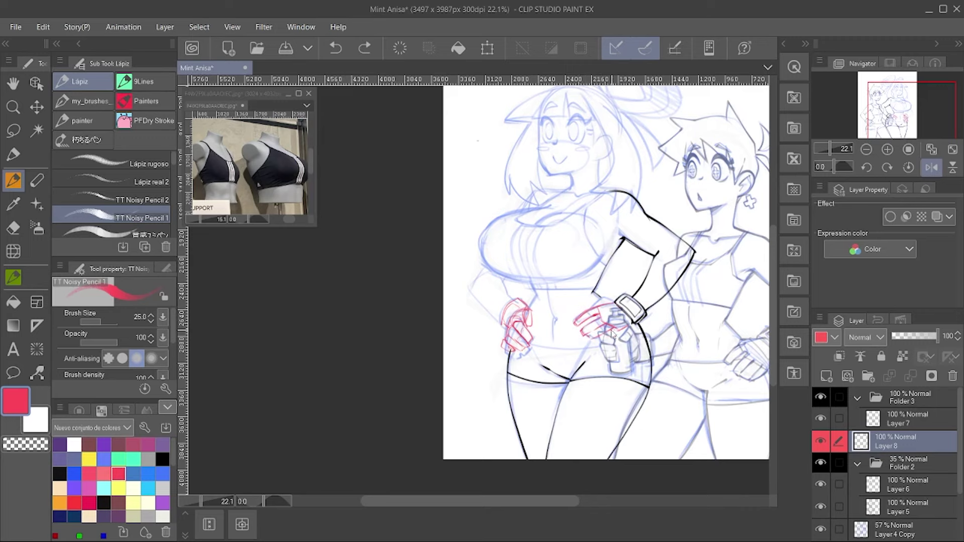
drag(617, 297, 584, 303)
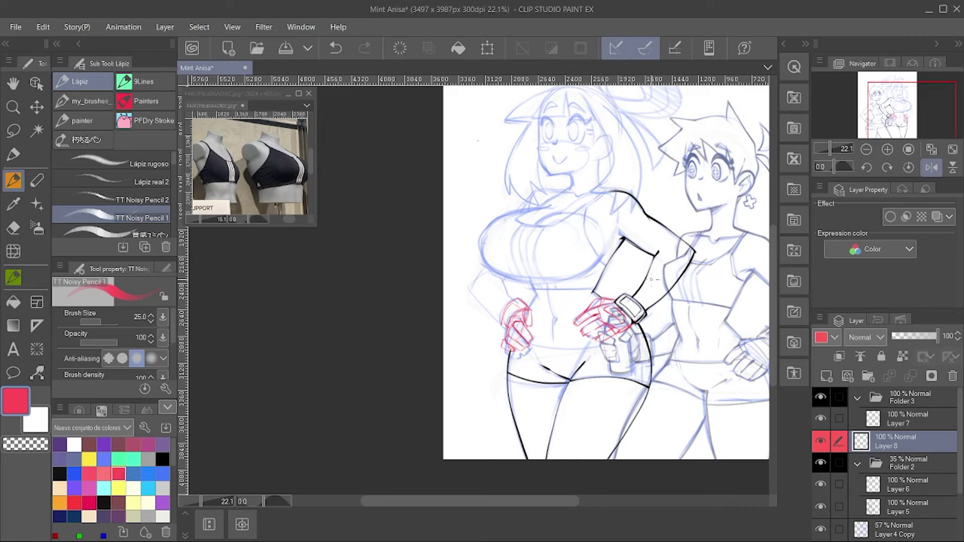
Step: On Layer 7, ink both gloved hands of the long-haired figure over the red sketch in black with a size 20 pencil
click(898, 419)
key(h)
scroll(552, 301, up, 2)
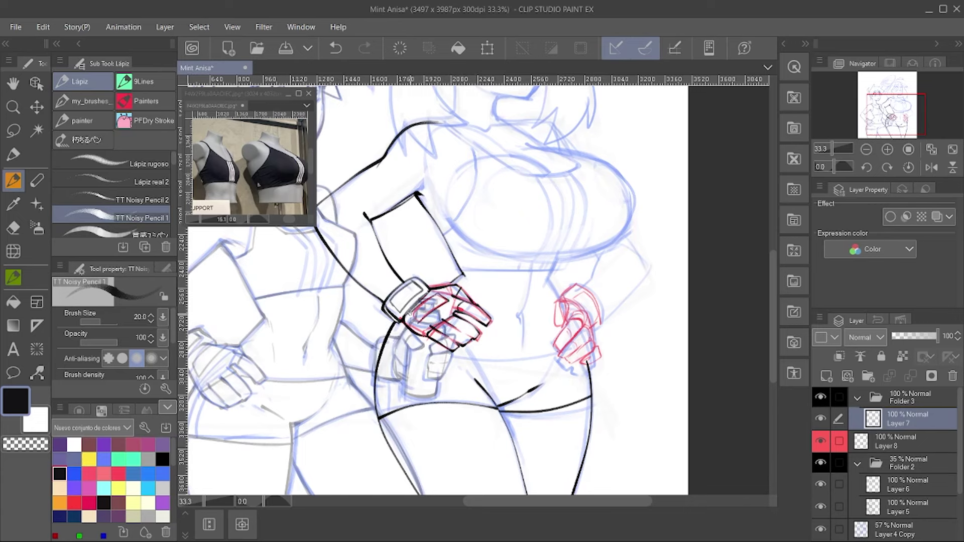
key(ctrl+z)
scroll(452, 311, up, 1)
mouse_move(572, 305)
mouse_down()
mouse_move(551, 332)
mouse_move(552, 361)
mouse_move(597, 364)
mouse_move(597, 352)
mouse_up()
mouse_move(570, 343)
mouse_down()
mouse_move(585, 331)
mouse_move(572, 381)
mouse_move(600, 371)
mouse_up()
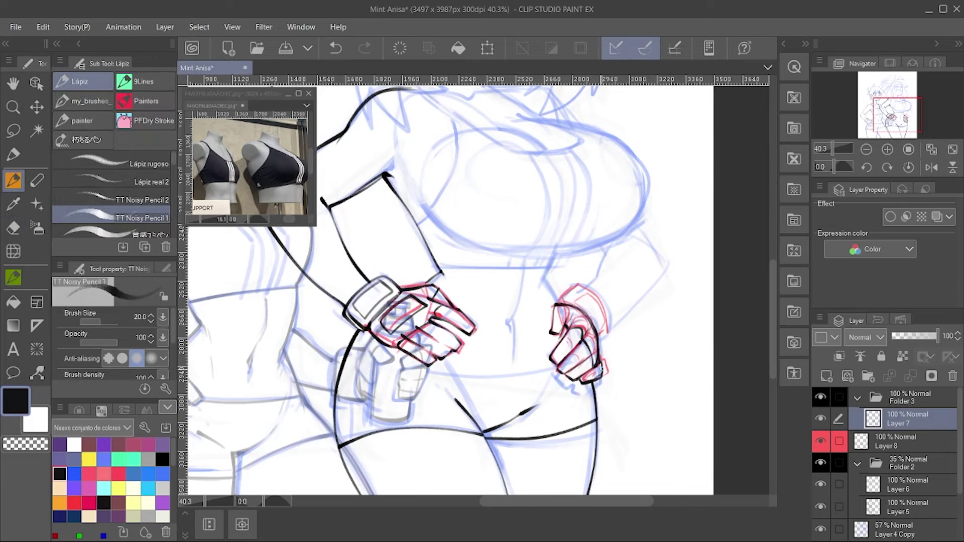
drag(581, 285, 605, 329)
Step: Ink the far side of the long-haired figure's waist and the rounded chest outline of her sports top
scroll(659, 332, down, 5)
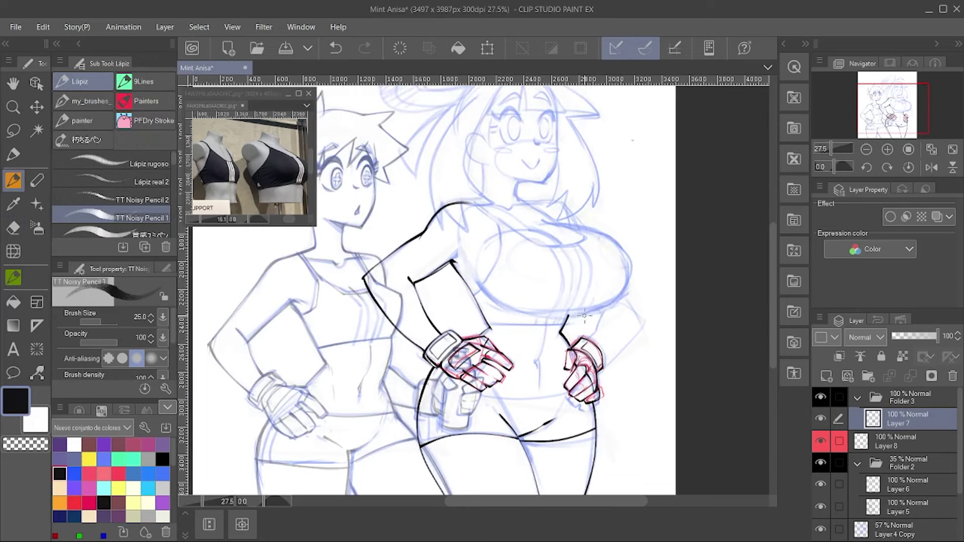
scroll(640, 162, up, 3)
key(h)
mouse_move(511, 235)
mouse_down()
mouse_move(517, 328)
mouse_move(578, 299)
mouse_up()
drag(600, 273, 585, 286)
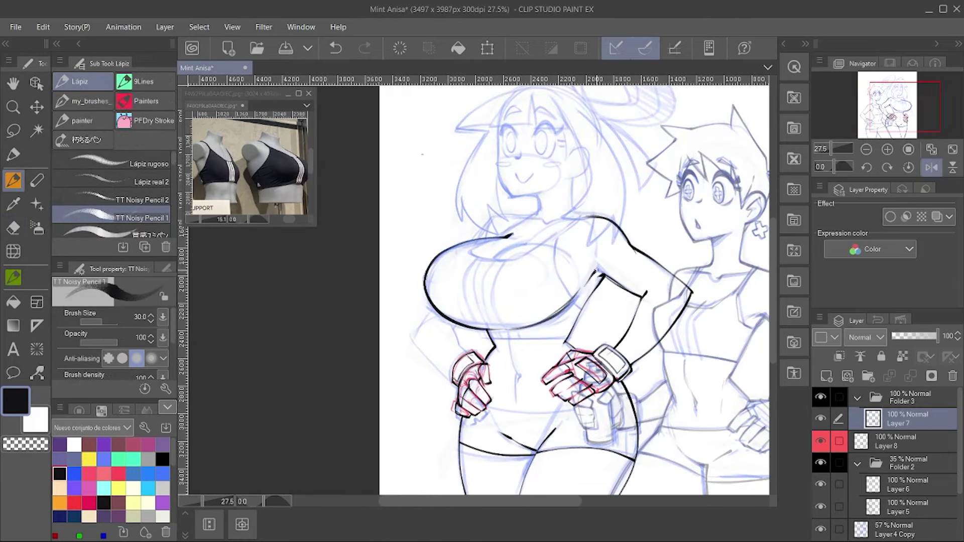
Step: Ink the sports top's neckline, shoulder strap and armhole and the figure's neck with a size 25 pencil
drag(490, 336, 569, 332)
key(ctrl+z)
drag(485, 261, 526, 245)
key(bracketleft)
mouse_move(474, 261)
mouse_down()
mouse_move(580, 218)
mouse_move(525, 266)
mouse_up()
key(ctrl+z)
key(h)
scroll(573, 286, up, 1)
key(h)
key(ctrl+z)
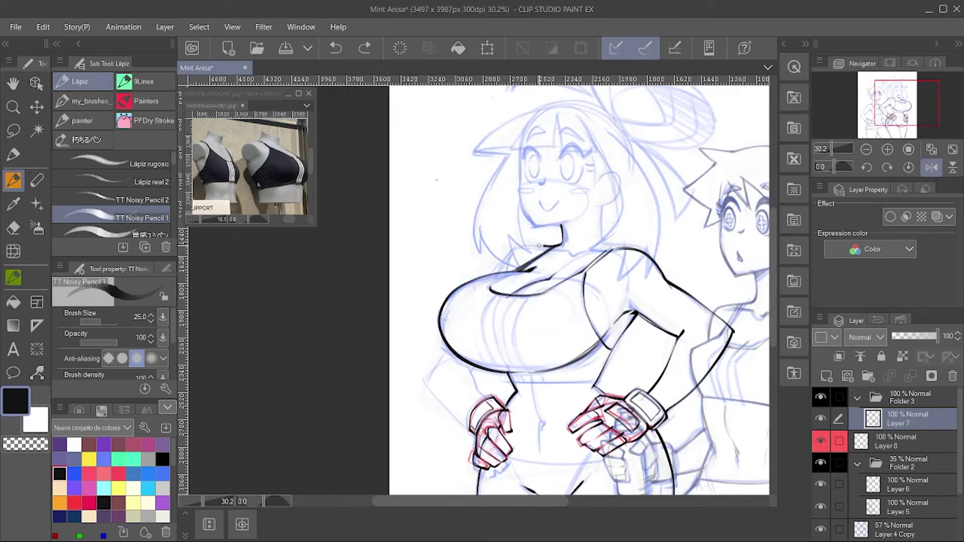
Step: Ink the long-haired figure's far shoulder, bent far arm and ear
drag(562, 226, 491, 262)
drag(469, 424, 446, 348)
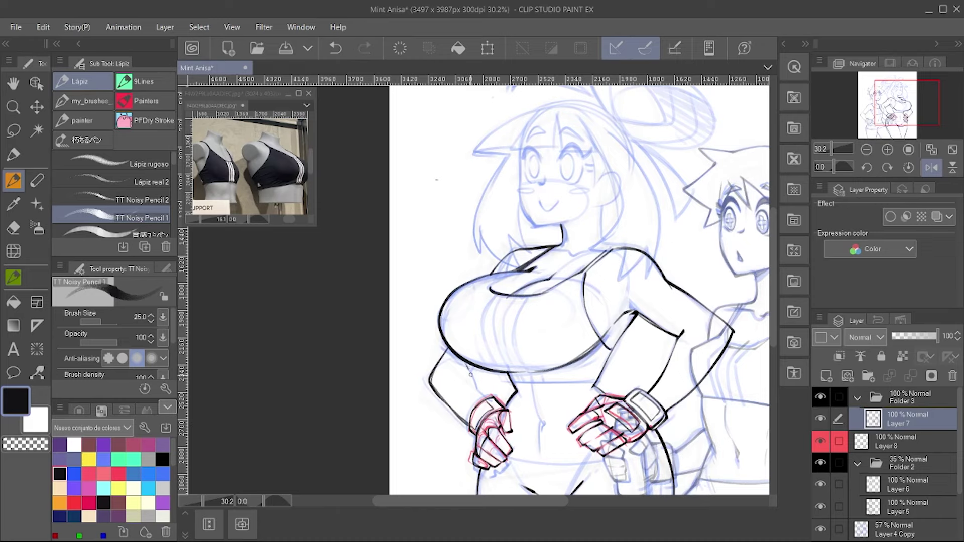
key(h)
key(ctrl+0)
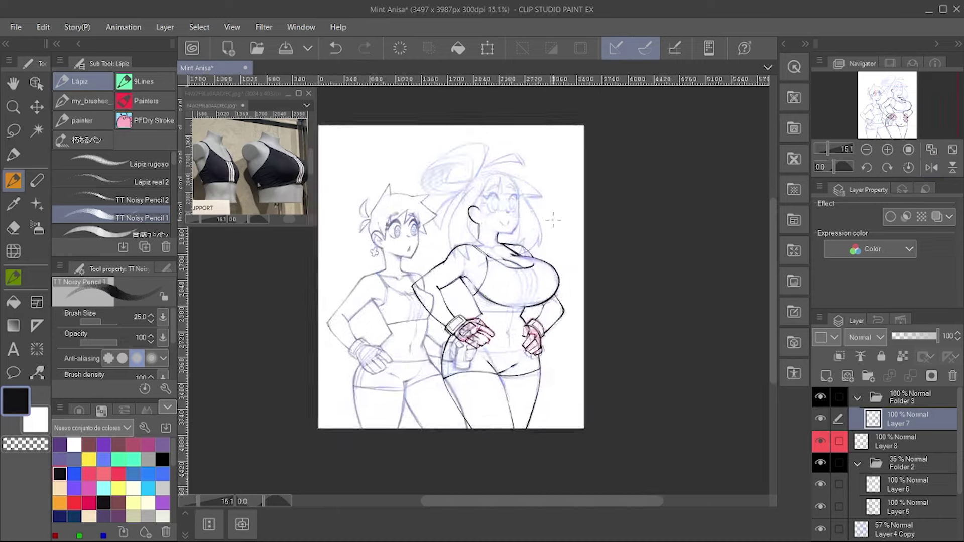
Step: Ink the sports top's lower band, the midriff and navel lines and the waistband of the shorts
scroll(538, 327, up, 4)
drag(566, 400, 408, 402)
key(h)
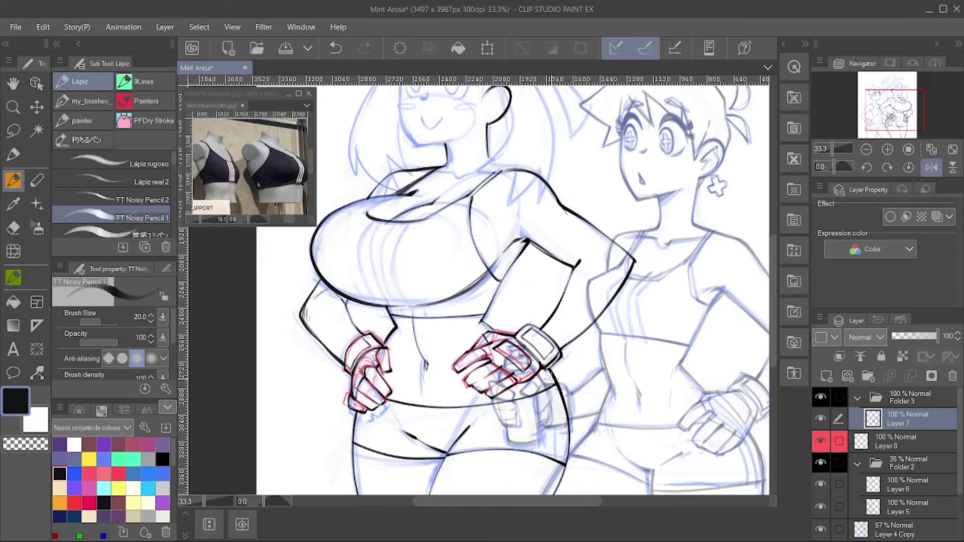
key(ctrl+z)
Step: Ink the stripes down the near side of the long-haired figure's shorts
mouse_move(557, 382)
mouse_down()
mouse_move(387, 400)
mouse_move(436, 469)
mouse_up()
click(930, 170)
drag(440, 398, 441, 470)
Step: Ink the curved stripes down the front of the sports top and its lower band with a size 25 pencil
scroll(575, 381, up, 1)
drag(573, 276, 589, 349)
key(ctrl+z)
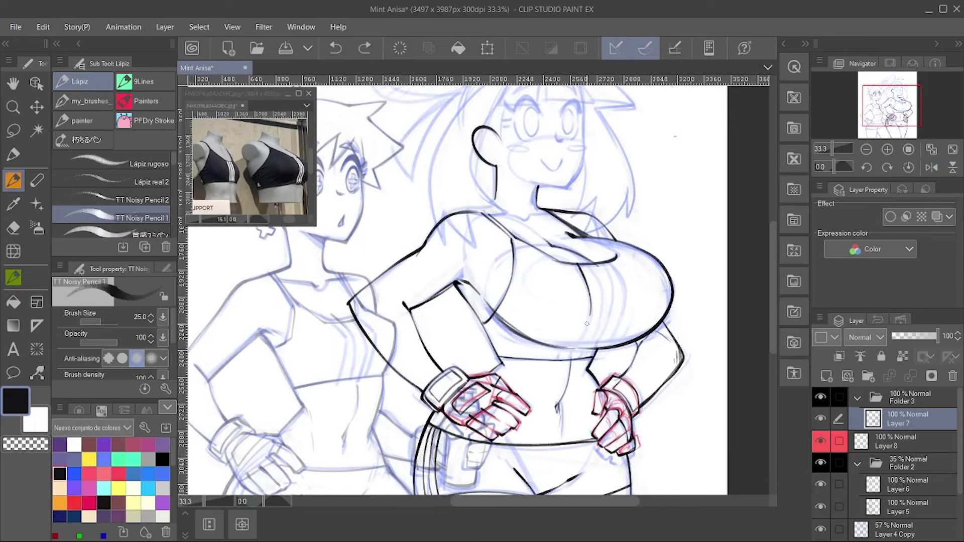
drag(577, 266, 590, 349)
drag(615, 263, 622, 349)
key(ctrl+z)
key(e)
key(p)
key(e)
key(p)
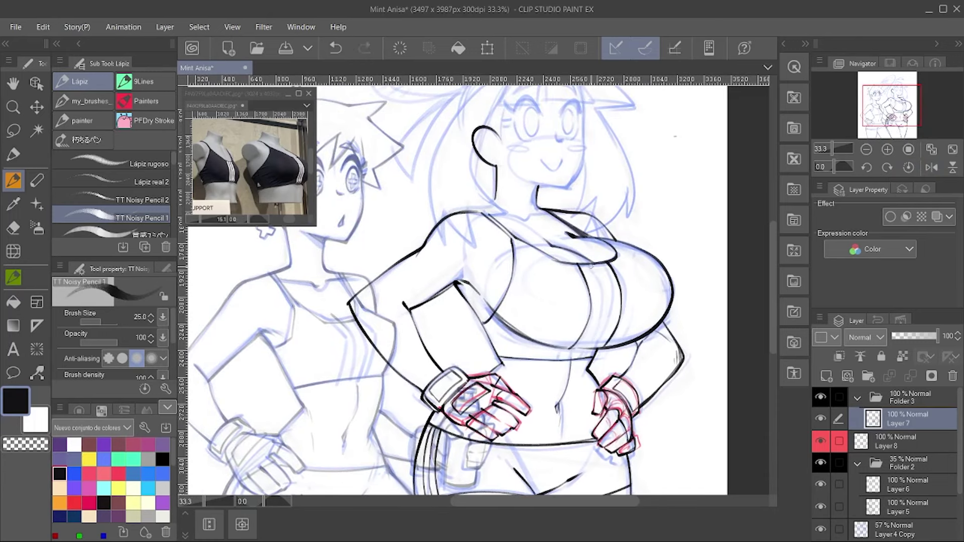
drag(541, 349, 614, 345)
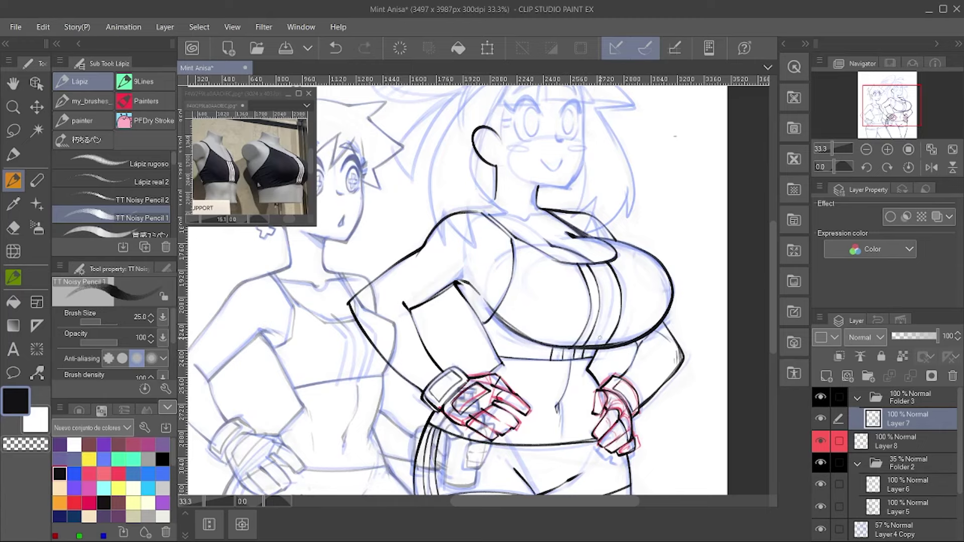
drag(599, 338, 602, 263)
Step: Ink the long-haired figure's near side lock, with its pointed tips on the shoulder and inner edge behind the ear
key(h)
scroll(485, 281, down, 3)
scroll(485, 281, up, 3)
scroll(485, 251, down, 3)
key(h)
scroll(485, 206, up, 2)
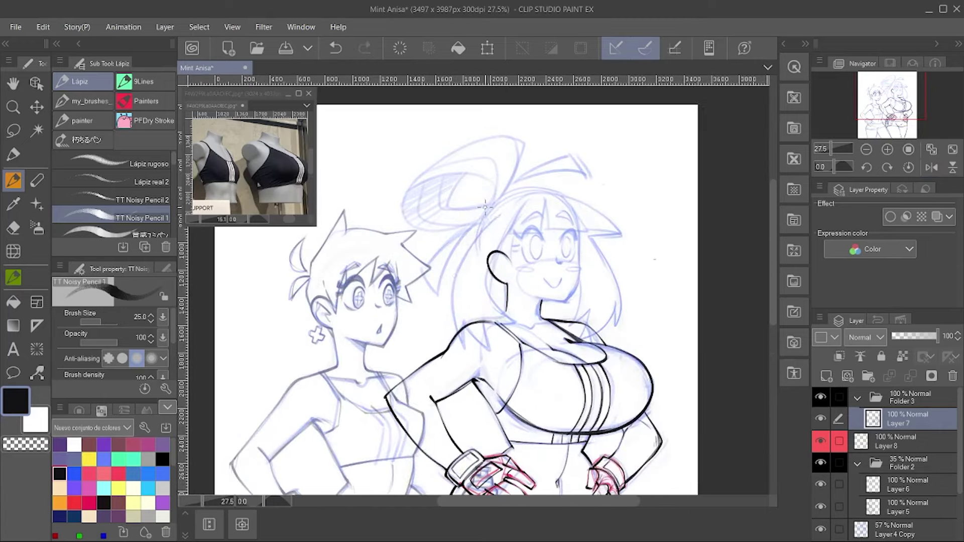
drag(501, 214, 454, 355)
drag(522, 322, 467, 355)
drag(531, 204, 503, 326)
Step: Enlarge the pencil and ink the long-haired figure's fringe and pointed forelock, erasing stray line parts
key(bracketright)
scroll(532, 204, up, 1)
drag(507, 234, 538, 233)
mouse_move(543, 229)
mouse_down()
mouse_move(546, 202)
mouse_move(630, 235)
mouse_up()
drag(540, 200, 630, 233)
key(e)
mouse_move(583, 196)
mouse_down()
mouse_move(582, 229)
mouse_move(595, 232)
mouse_up()
key(p)
Step: Ink the long-haired figure's far side lock and the curve of her crown with a size 25 pencil
drag(630, 236, 636, 324)
key(bracketleft)
mouse_move(585, 231)
mouse_down()
mouse_move(572, 310)
mouse_move(599, 353)
mouse_move(647, 319)
mouse_up()
key(ctrl+z)
scroll(482, 292, down, 2)
scroll(482, 291, up, 2)
drag(578, 204, 485, 252)
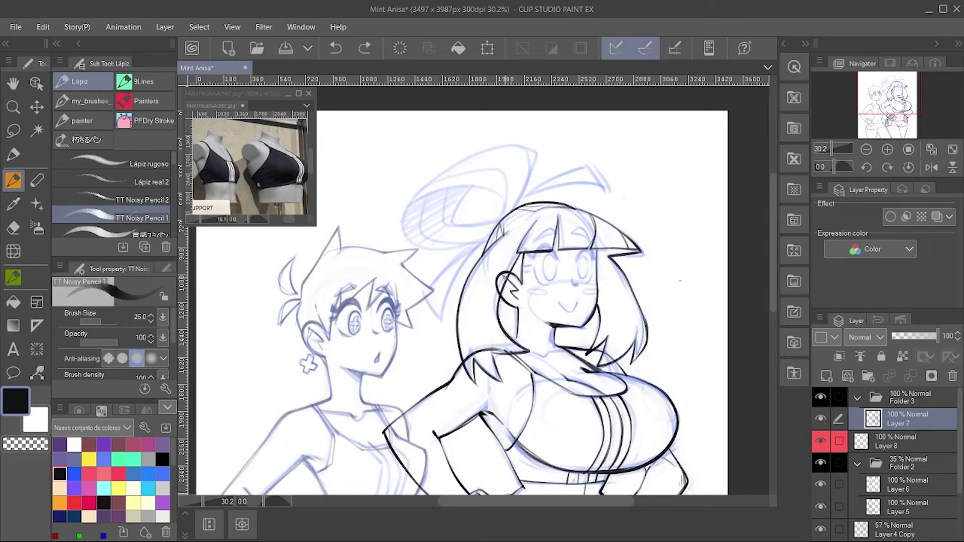
key(ctrl+z)
drag(547, 347, 574, 347)
Step: Ink the long-haired figure's looped ponytail, its inner curves and the loose pointed strands around its base
drag(477, 246, 435, 317)
drag(526, 196, 607, 189)
key(bracketright)
scroll(552, 226, up, 1)
drag(534, 161, 406, 230)
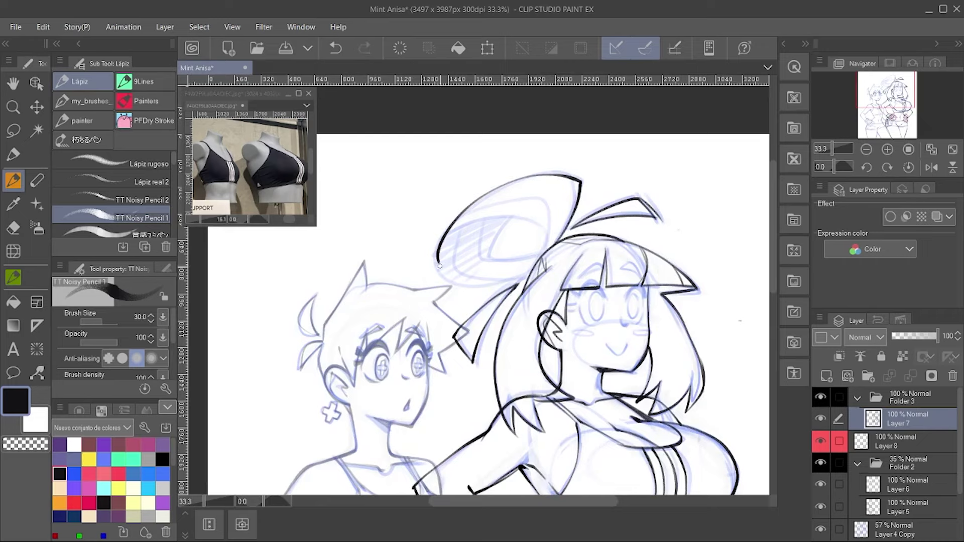
mouse_move(439, 264)
mouse_down()
mouse_move(545, 229)
mouse_move(487, 221)
mouse_move(497, 256)
mouse_up()
key(bracketleft)
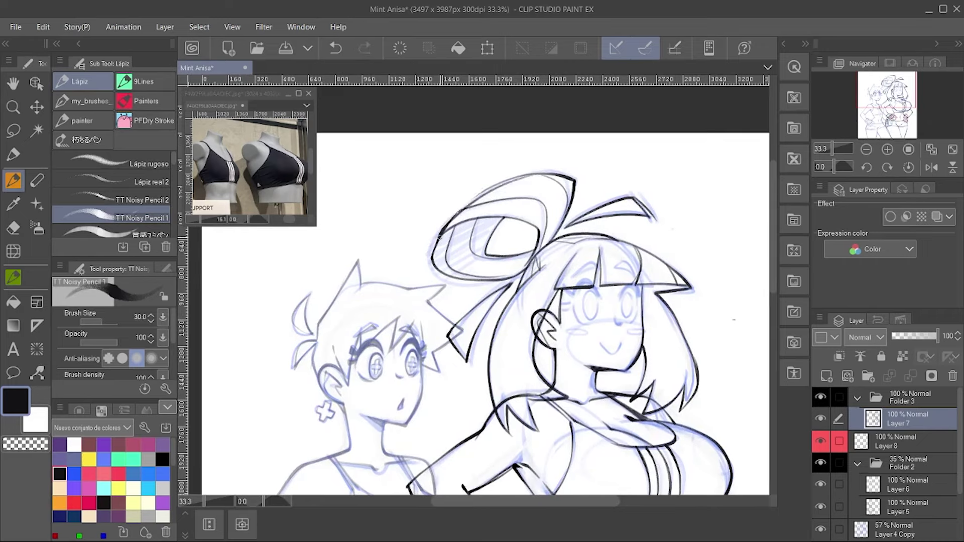
Step: Add a layer above the body lines and ink the long-haired figure's eyes, lashes, nose and smile
scroll(585, 149, down, 2)
click(826, 375)
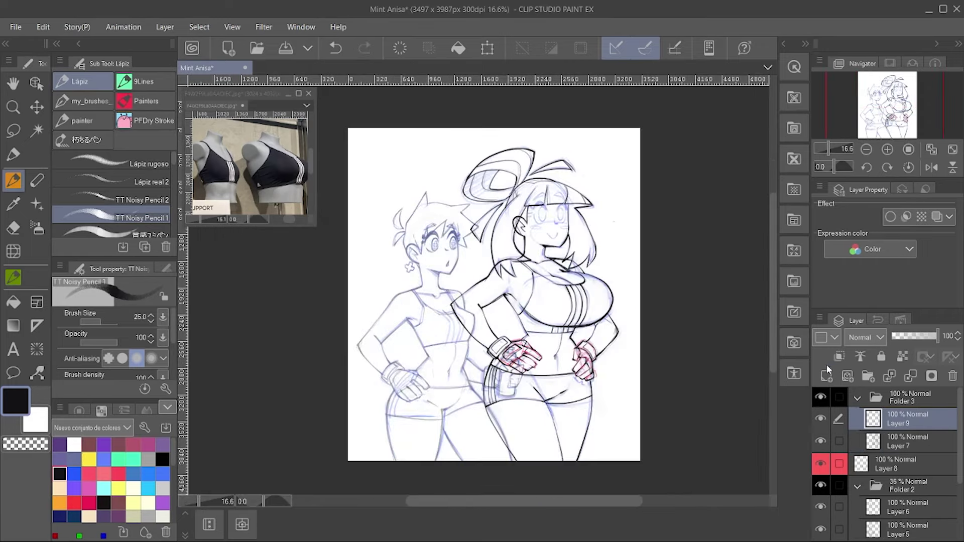
scroll(541, 219, up, 2)
key(bracketleft)
key(bracketleft)
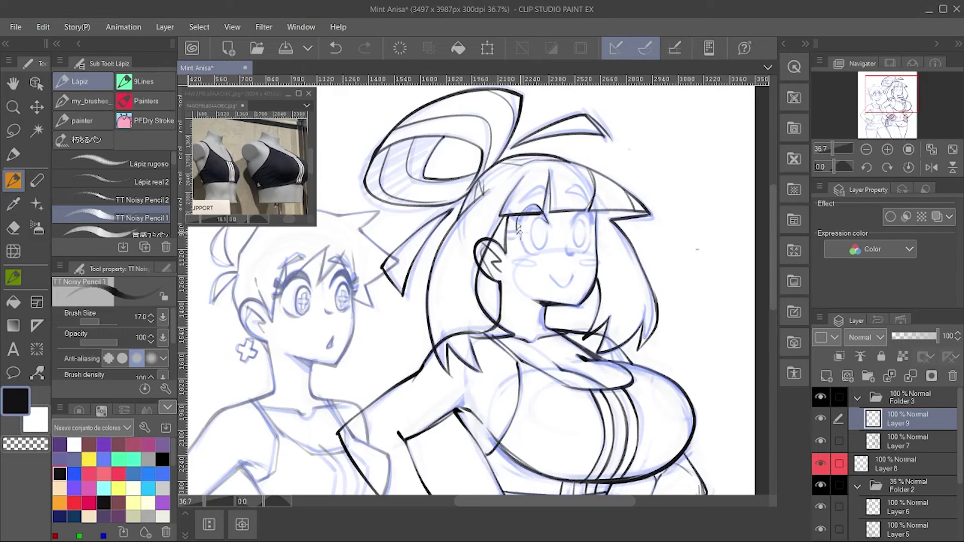
key(bracketright)
key(bracketright)
key(bracketright)
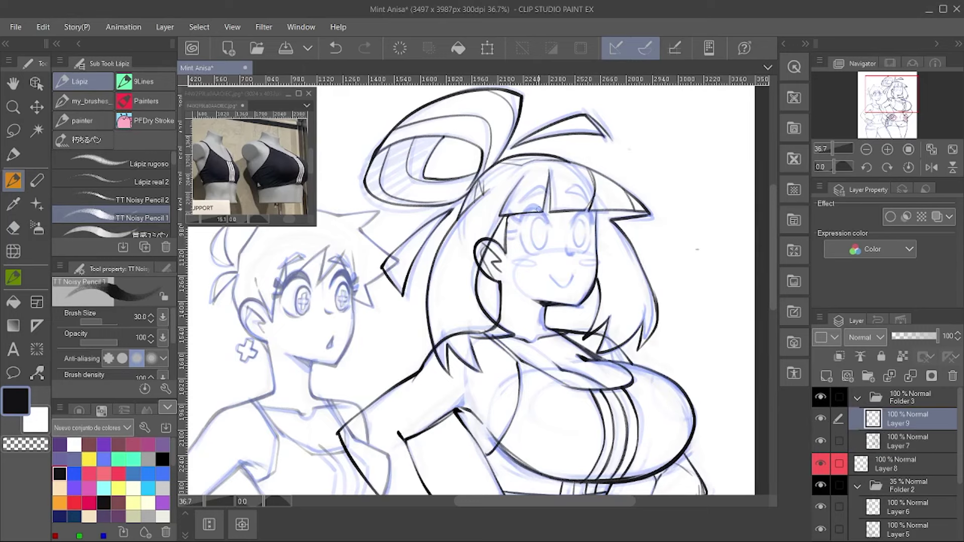
mouse_move(540, 209)
mouse_down()
mouse_move(518, 217)
mouse_move(517, 231)
mouse_up()
key(bracketleft)
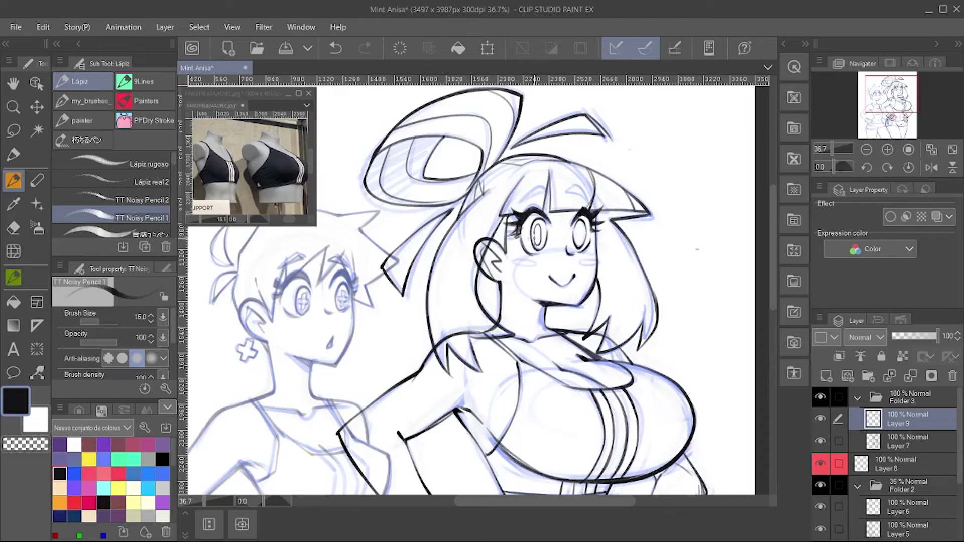
Step: Check the long-haired figure's face in a mirrored view and ink her eyebrows with a size 20 pencil
key(h)
key(ctrl+plus)
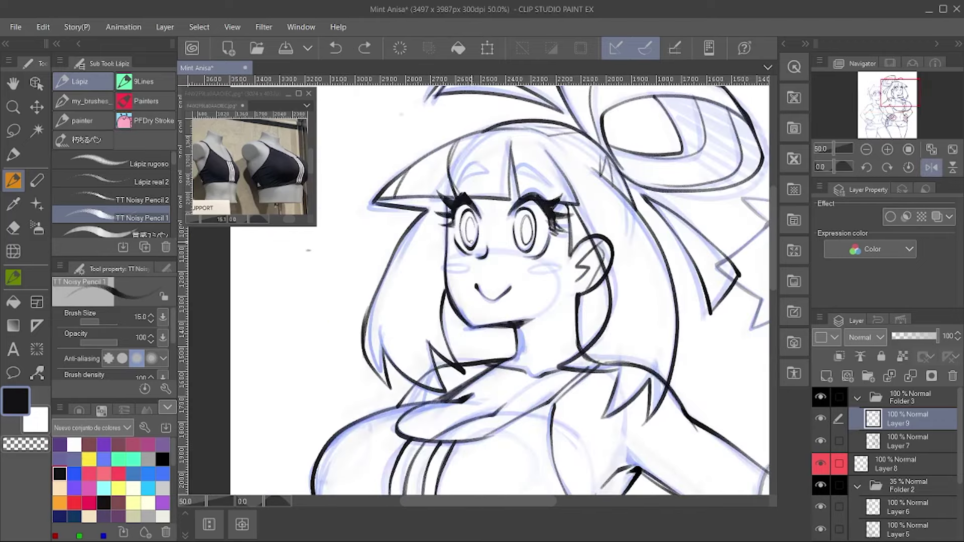
key(h)
key(ctrl+minus)
key(bracketright)
key(bracketright)
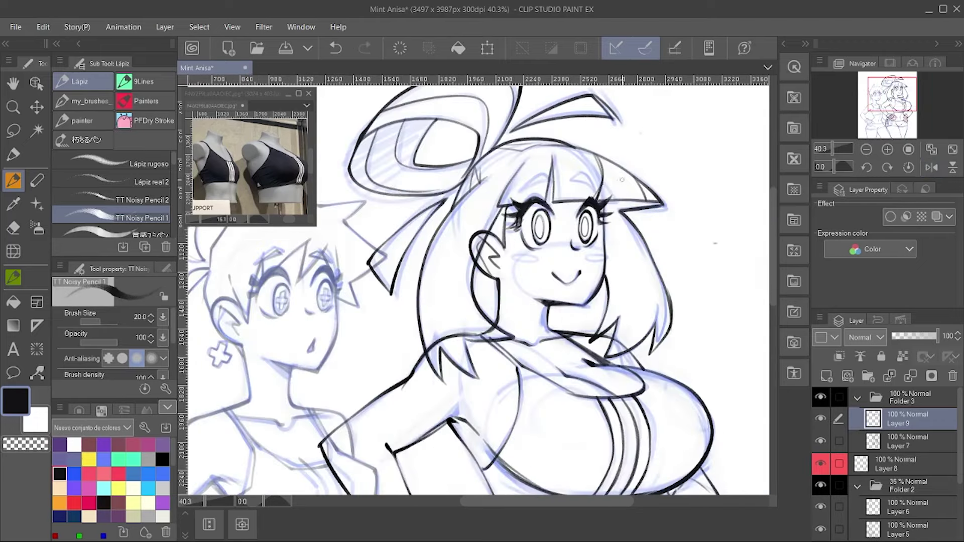
key(ctrl+minus)
key(ctrl+minus)
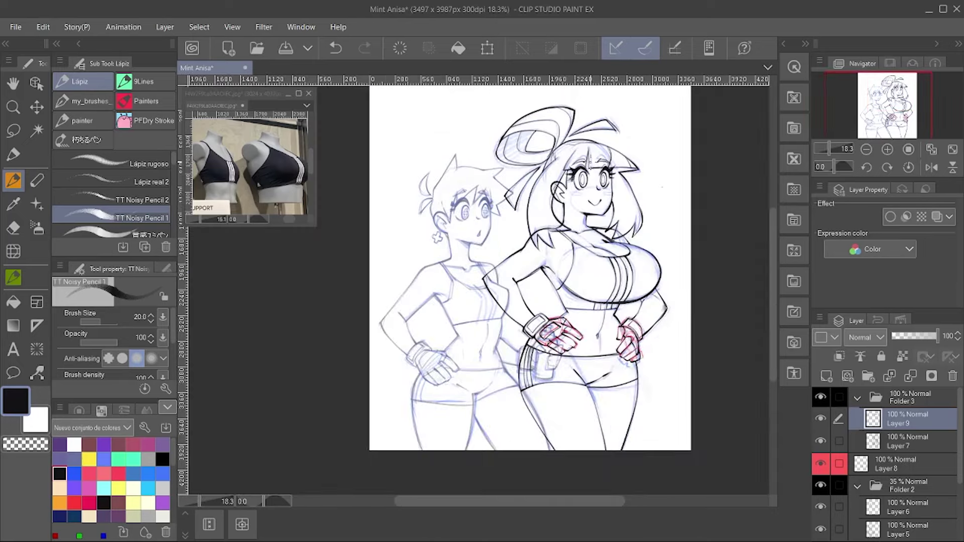
Step: Hide the red Layer 8, restore Folder 2 to 100% opacity above Folder 3, and show Layer 4 Copy
click(857, 398)
click(820, 507)
click(858, 440)
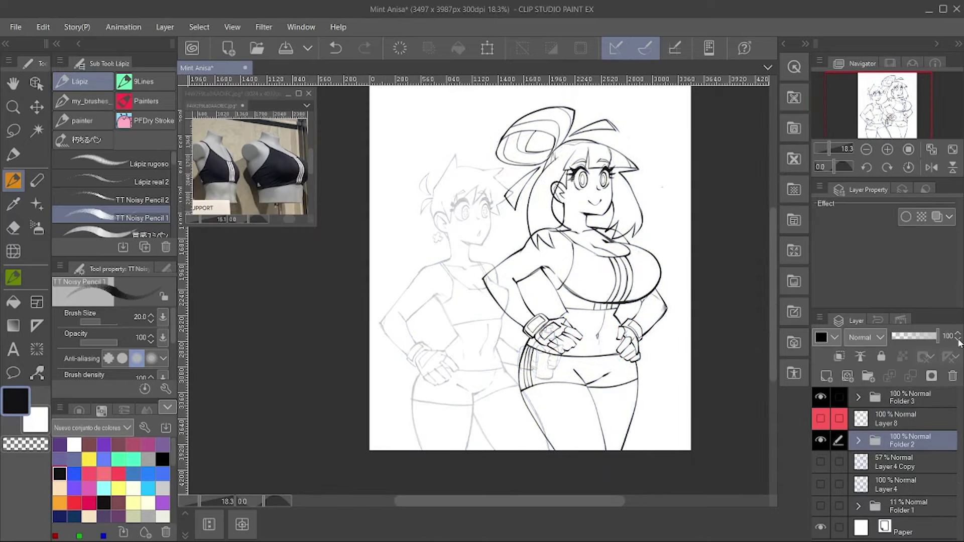
click(821, 418)
drag(904, 397, 899, 397)
click(821, 461)
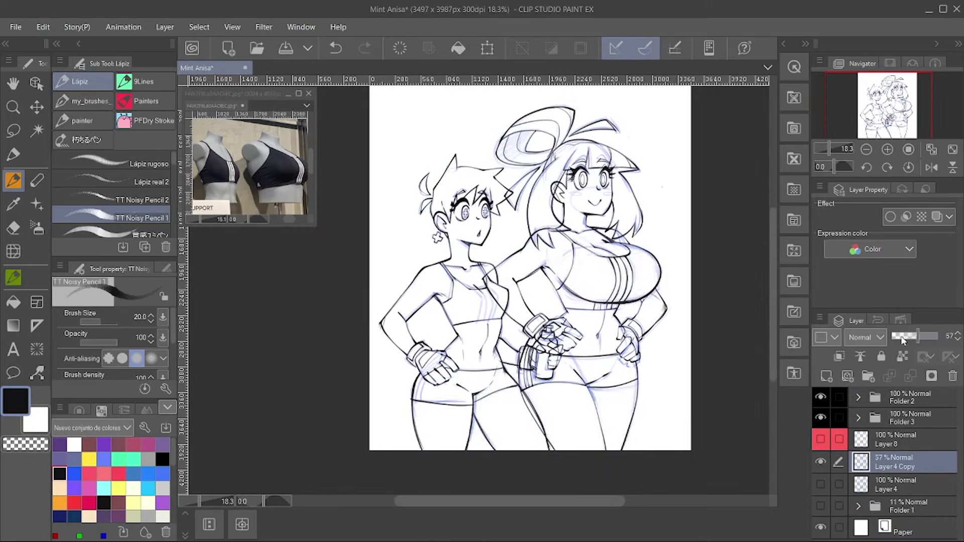
Step: Hide Folder 3, lower Layer 4 Copy to 37% opacity and touch up the short-haired figure's face lines on Layer 6
click(820, 417)
click(858, 398)
click(904, 419)
key(h)
scroll(467, 216, up, 5)
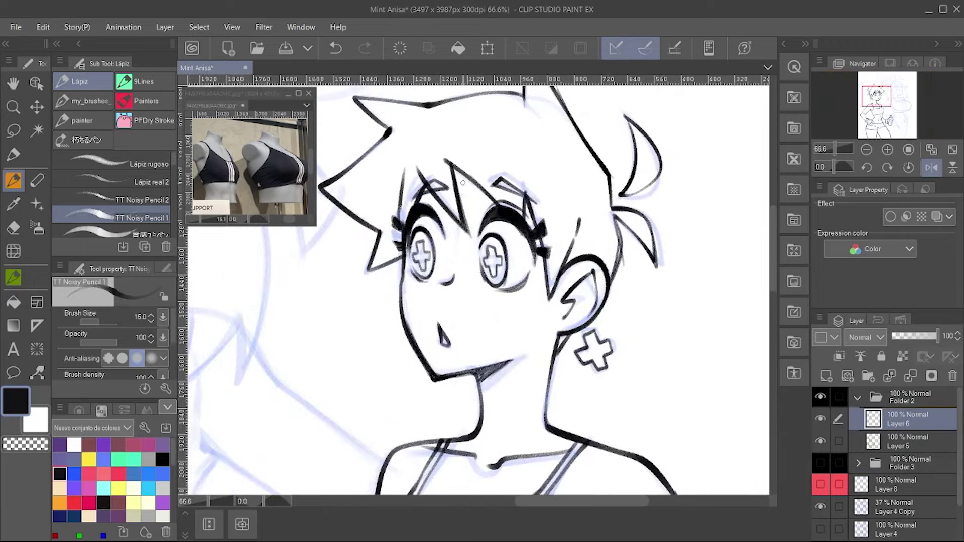
scroll(497, 194, down, 5)
scroll(498, 250, up, 3)
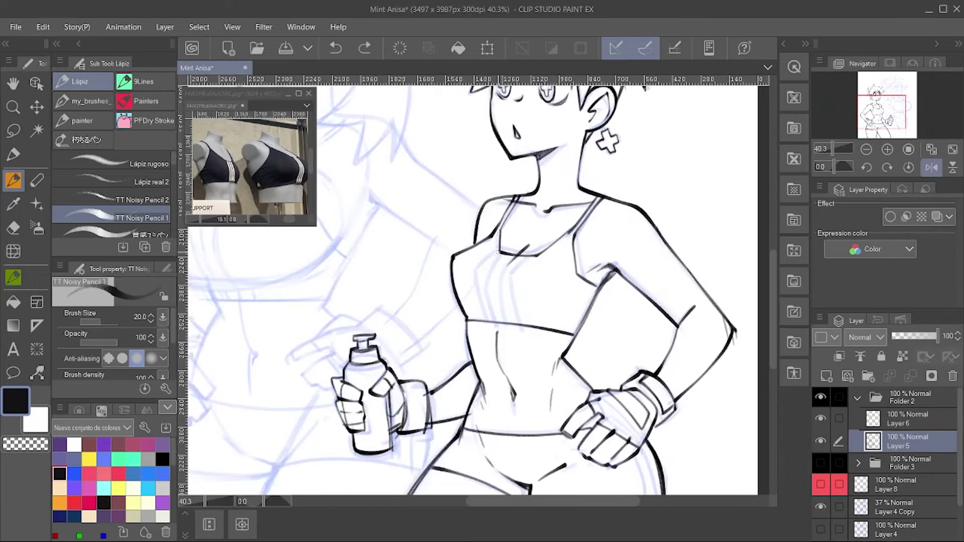
Step: Ink the curved vertical stripes down the front of the short-haired figure's sports top on Layer 5
mouse_move(513, 248)
mouse_down()
mouse_move(499, 309)
mouse_move(508, 301)
mouse_up()
scroll(512, 281, down, 3)
scroll(512, 281, up, 2)
key(bracketright)
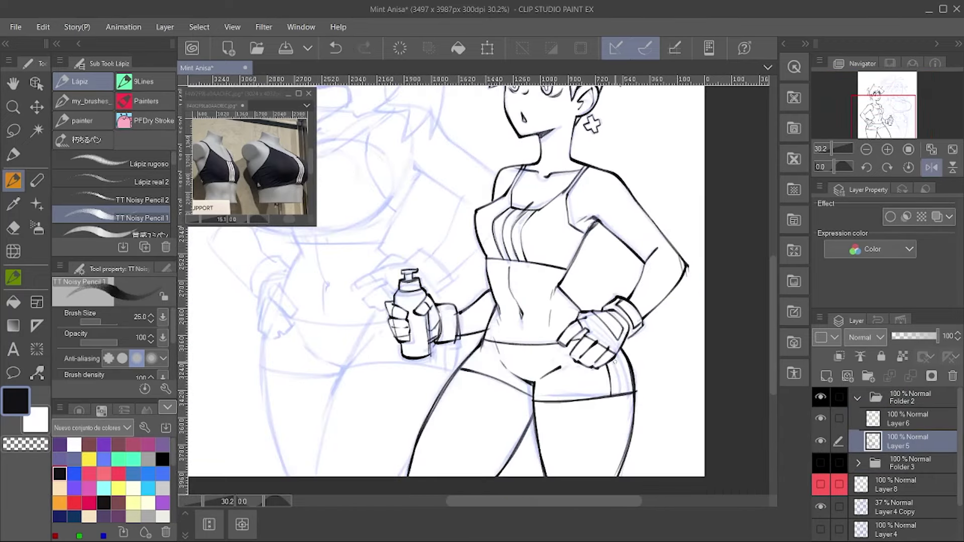
Step: Restore the unmirrored view, ink the side stripes on the short-haired figure's shorts and clean up stray line parts
click(931, 167)
scroll(537, 224, up, 2)
key(e)
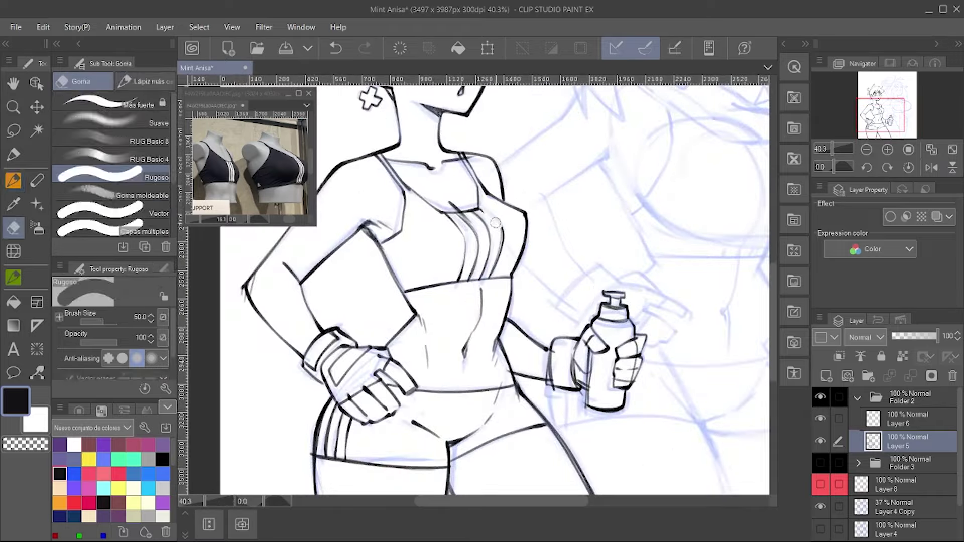
key(p)
key(e)
key(p)
scroll(537, 224, down, 4)
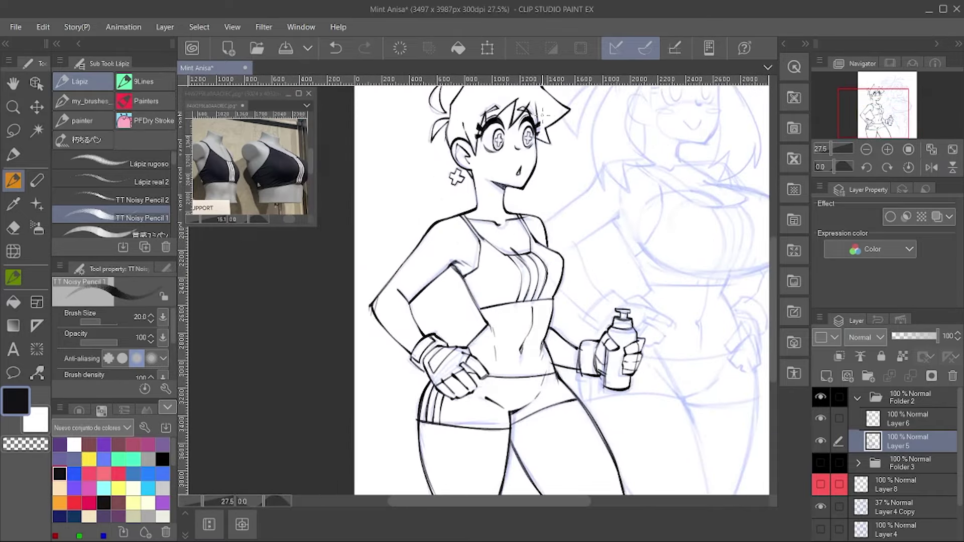
Step: Show Folder 3 again and create a new colour folder between Folder 2 and Folder 3
click(820, 463)
click(857, 398)
scroll(665, 158, up, 1)
key(w)
click(868, 376)
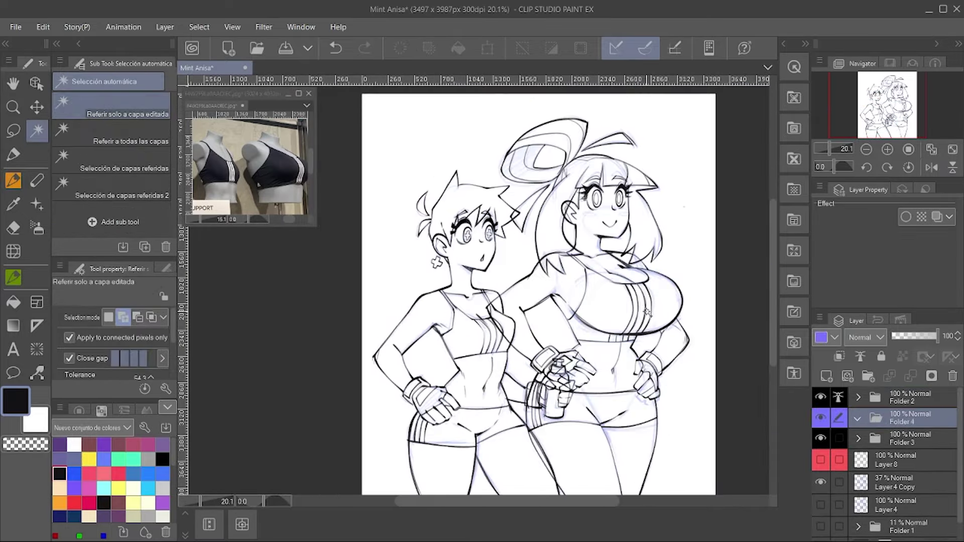
Step: Select the short-haired figure's silhouette and fill it with pale peach on a new layer inside Folder 4
click(491, 301)
scroll(491, 301, up, 1)
key(g)
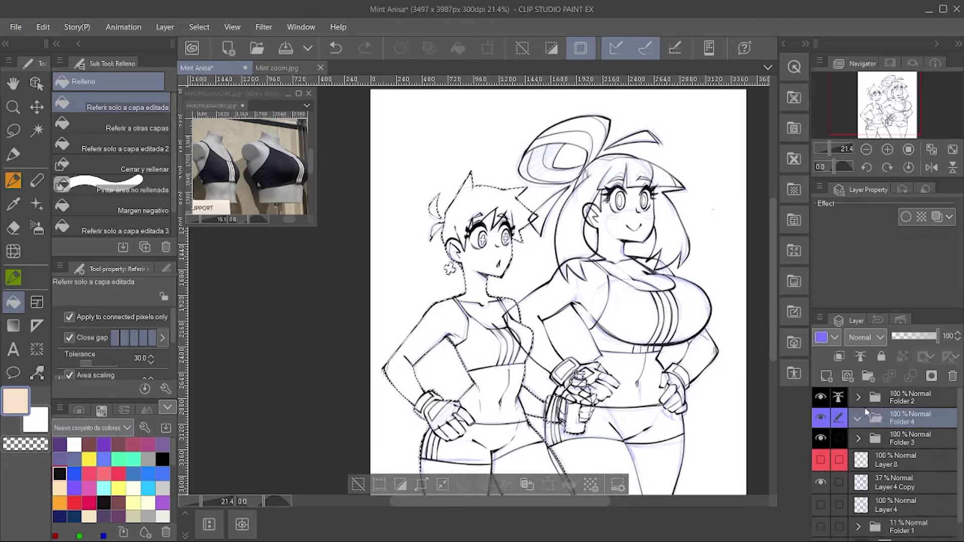
click(137, 128)
click(477, 361)
click(358, 484)
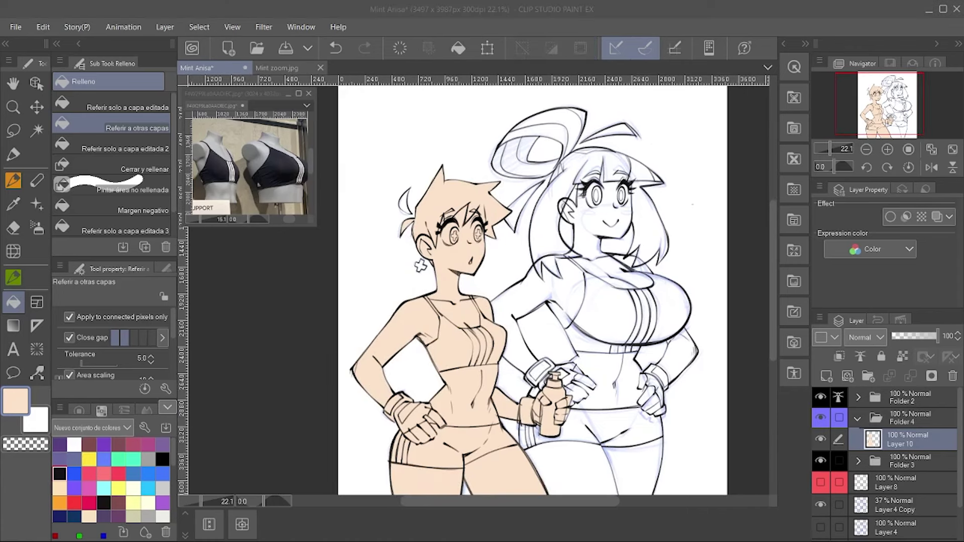
Step: Create a colour folder below Folder 3, select the long-haired figure's silhouette and fill it with light tan on Layer 11
click(868, 376)
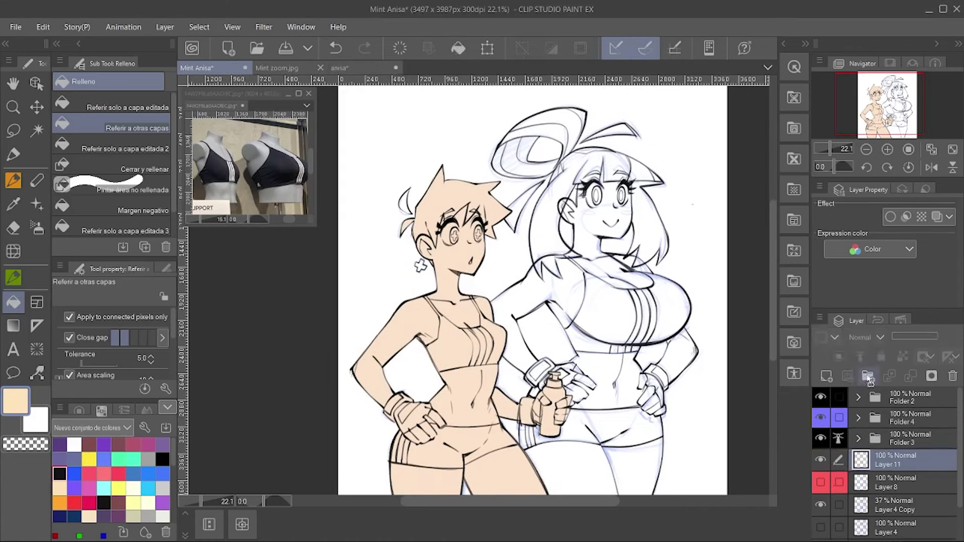
click(36, 131)
click(376, 126)
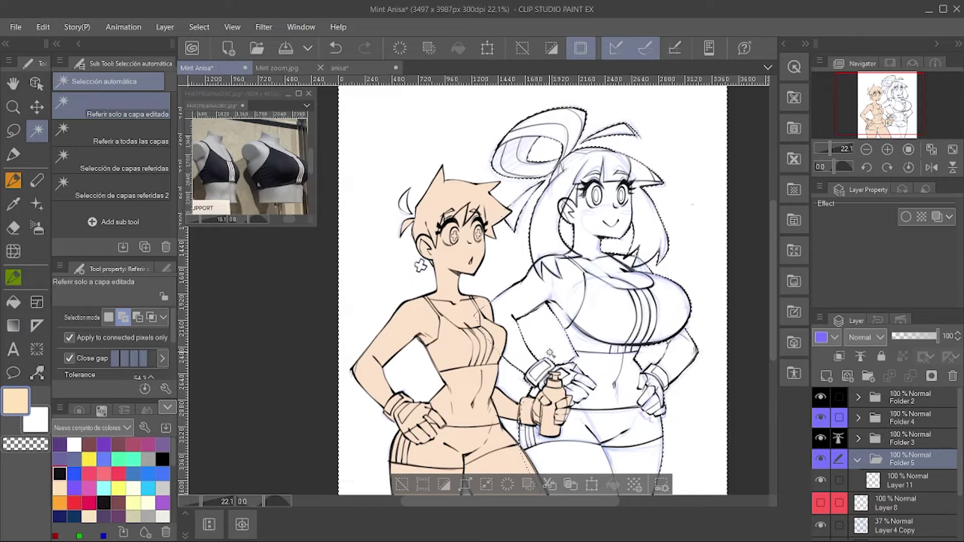
key(ctrl+minus)
key(g)
click(903, 480)
click(533, 281)
key(ctrl+d)
scroll(532, 281, down, 2)
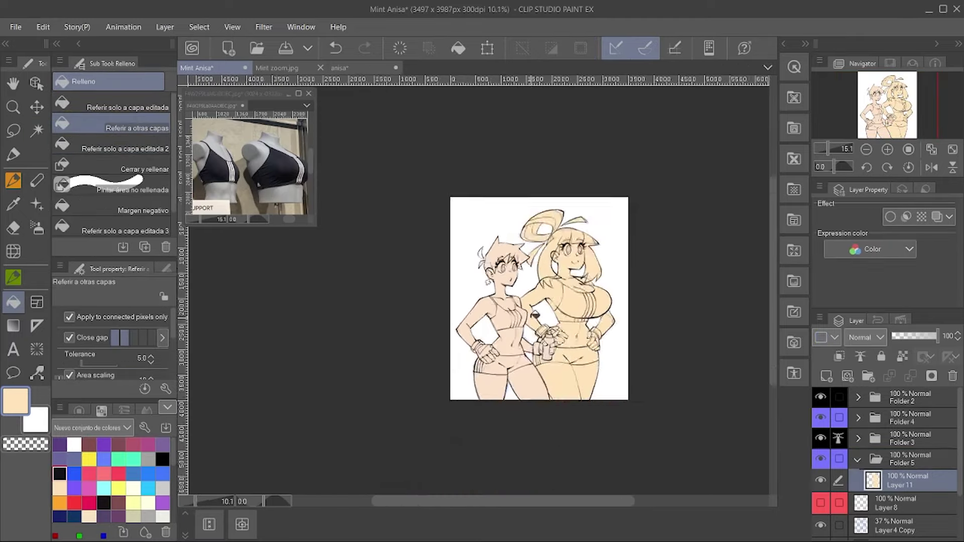
scroll(543, 270, up, 1)
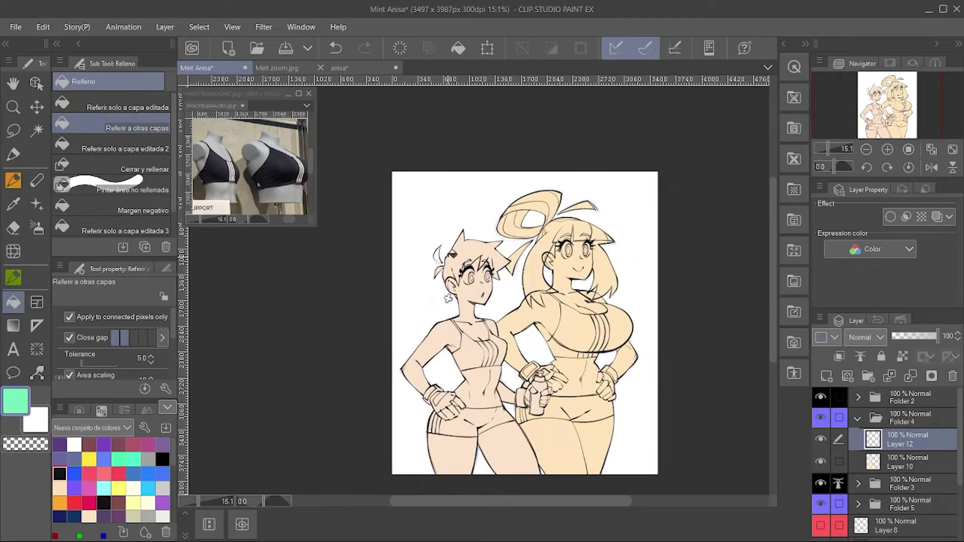
Step: Fill the short-haired figure's hair and back tufts with mint green on Layer 12, touching up gaps with the pencil
click(157, 104)
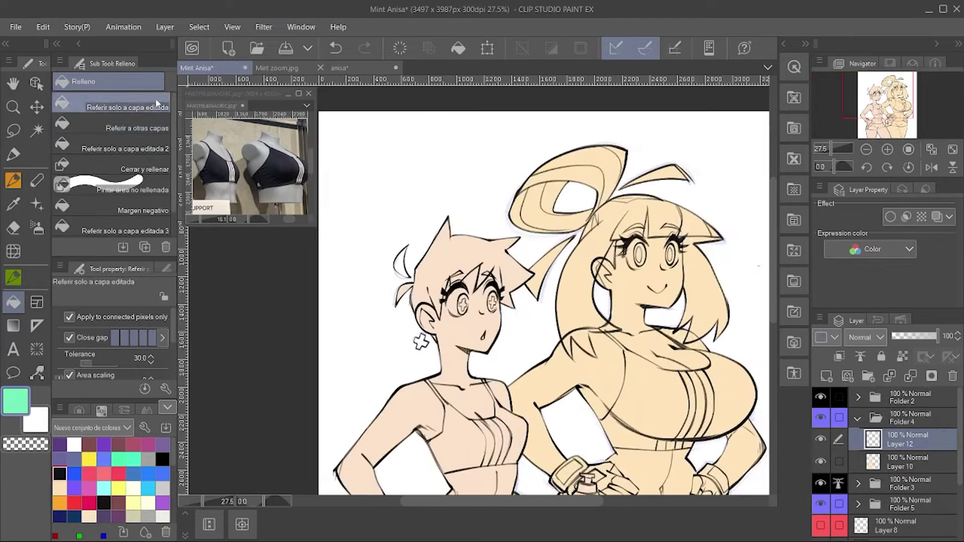
scroll(467, 261, up, 3)
click(495, 216)
key(p)
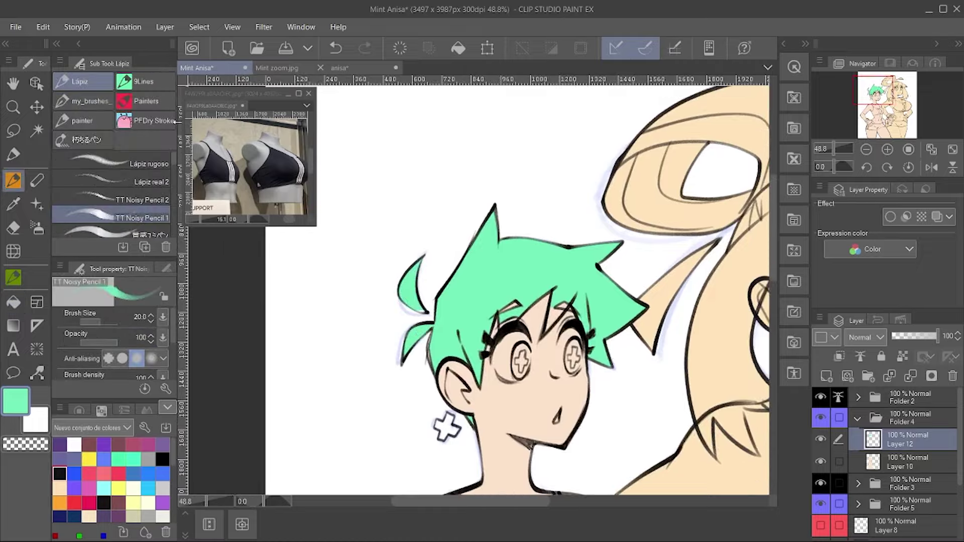
scroll(442, 396, up, 2)
drag(442, 396, 379, 418)
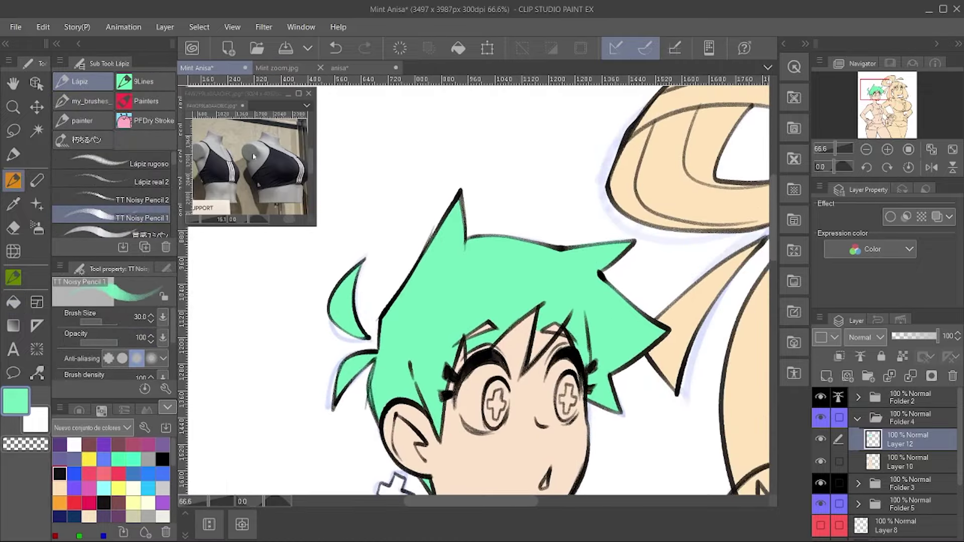
Step: Paint the short-haired figure's cross earring blue with the RUG Basic 2 brush at size 17
click(145, 101)
scroll(425, 382, down, 3)
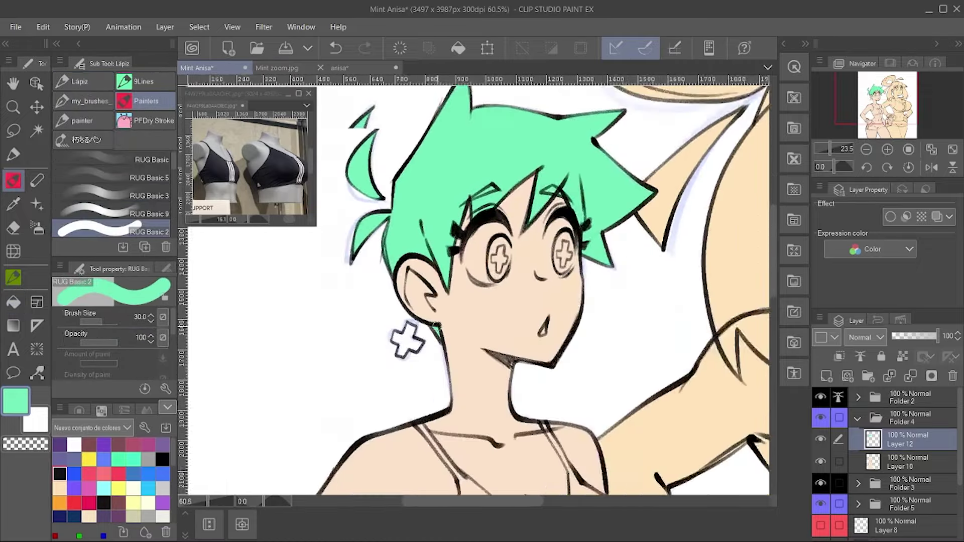
click(133, 474)
scroll(457, 325, up, 2)
mouse_move(461, 310)
mouse_down()
mouse_move(457, 325)
mouse_move(468, 328)
mouse_up()
scroll(454, 321, down, 3)
Step: Consult the Mint zoom reference and paint the short-haired figure's eye whites pale off-white on a new layer
click(79, 411)
click(277, 68)
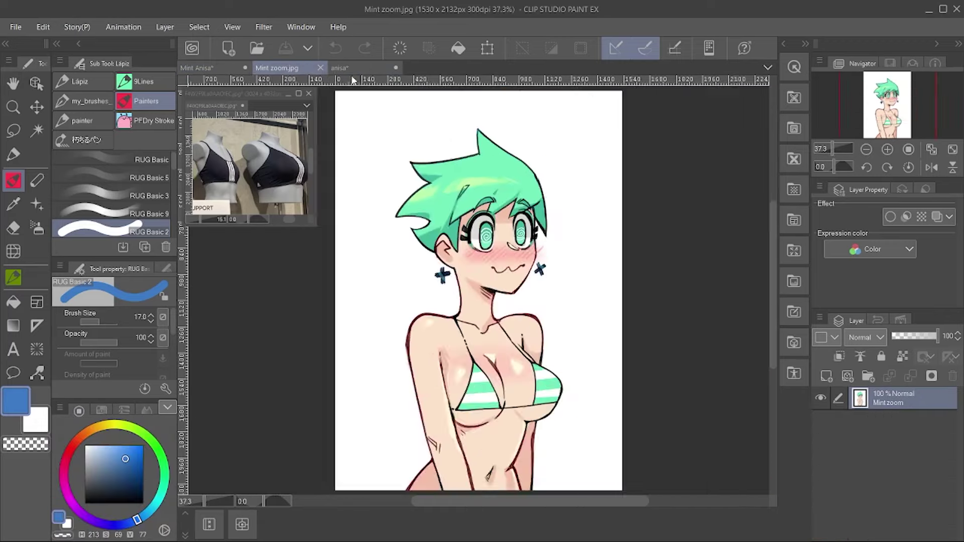
click(197, 68)
scroll(455, 321, up, 2)
scroll(476, 276, up, 1)
key(ctrl+shift+n)
click(486, 284)
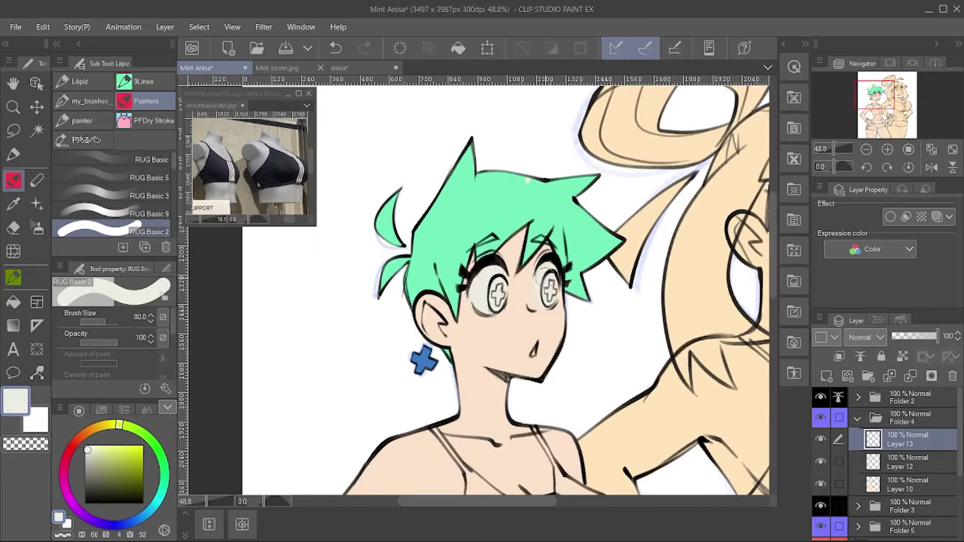
key(ctrl+z)
Step: Move Layer 12 above Layer 13 and paint both irises in the hair's mint green, erasing the excess
alt+click(528, 183)
scroll(502, 286, down, 3)
drag(899, 462, 867, 447)
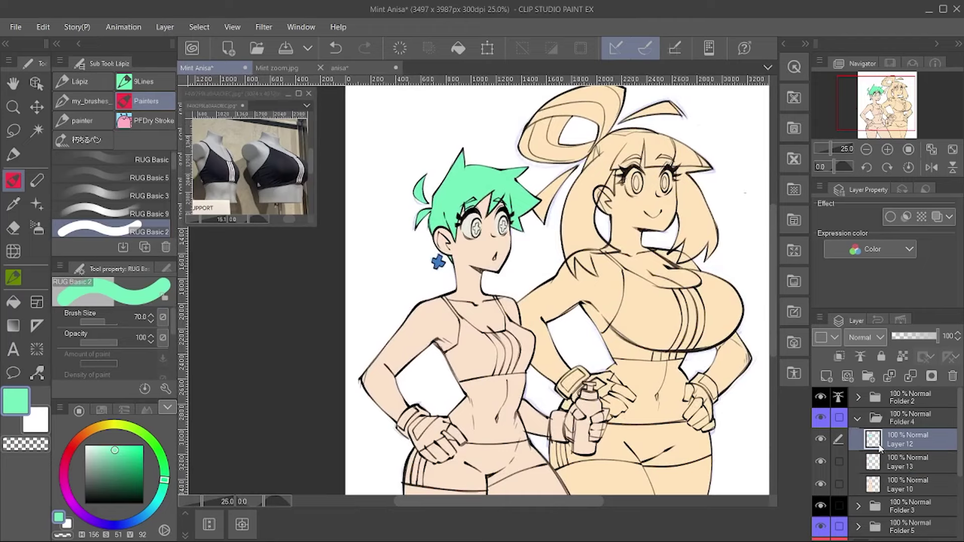
scroll(474, 221, up, 4)
key(e)
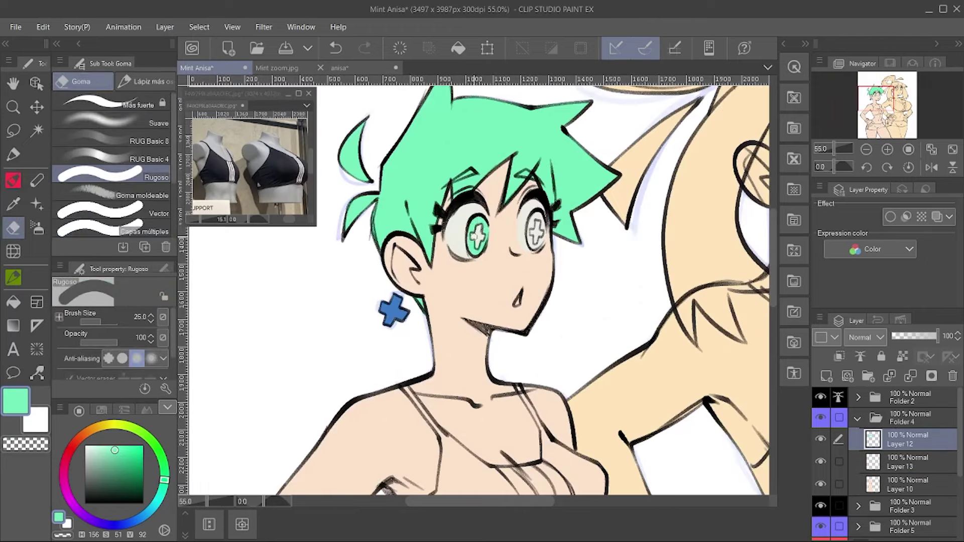
key(p)
key(e)
scroll(528, 196, down, 4)
scroll(502, 226, up, 1)
key(p)
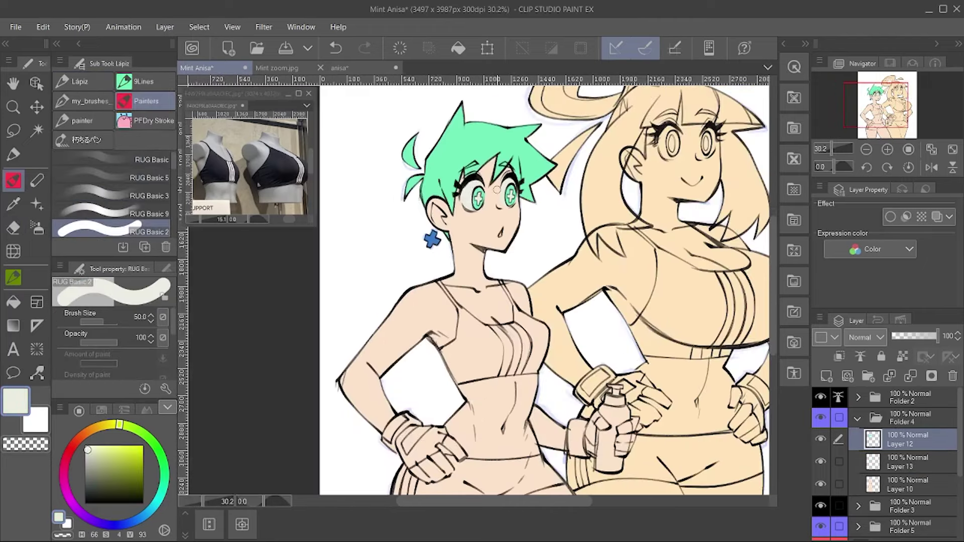
Step: Clean up the short-haired figure's eye colours with the eraser on Layer 12 and Layer 13
scroll(502, 211, up, 4)
key(e)
click(899, 462)
scroll(451, 251, down, 4)
scroll(267, 361, up, 1)
Step: Paint the short-haired figure's sports top and shorts in dark slate blue on Layer 13 with RUG Basic 2
click(145, 514)
click(101, 484)
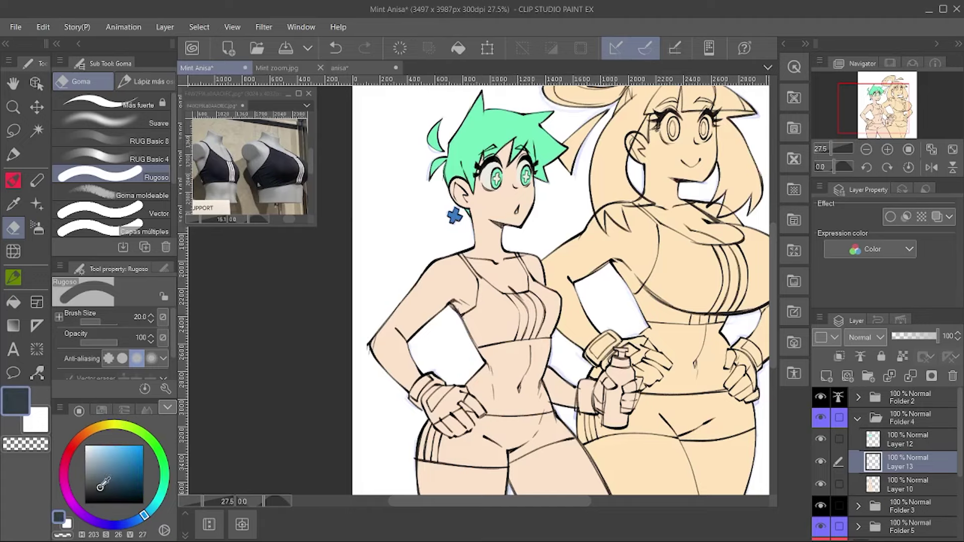
key(p)
mouse_move(442, 420)
mouse_down()
mouse_move(573, 460)
mouse_move(437, 457)
mouse_up()
drag(467, 259, 558, 336)
drag(512, 291, 552, 339)
Step: Fill the remaining gaps along the hem and side stripes of the short-haired figure's shorts with the dark slate blue
scroll(502, 401, up, 3)
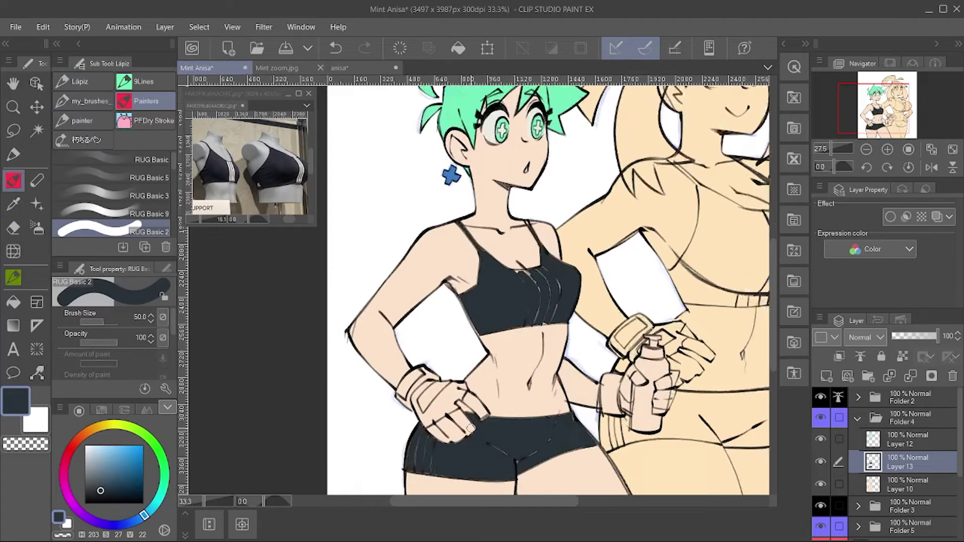
key(bracketright)
mouse_move(614, 432)
mouse_down()
mouse_move(592, 460)
mouse_move(537, 482)
mouse_up()
scroll(452, 462, up, 1)
drag(416, 457, 399, 409)
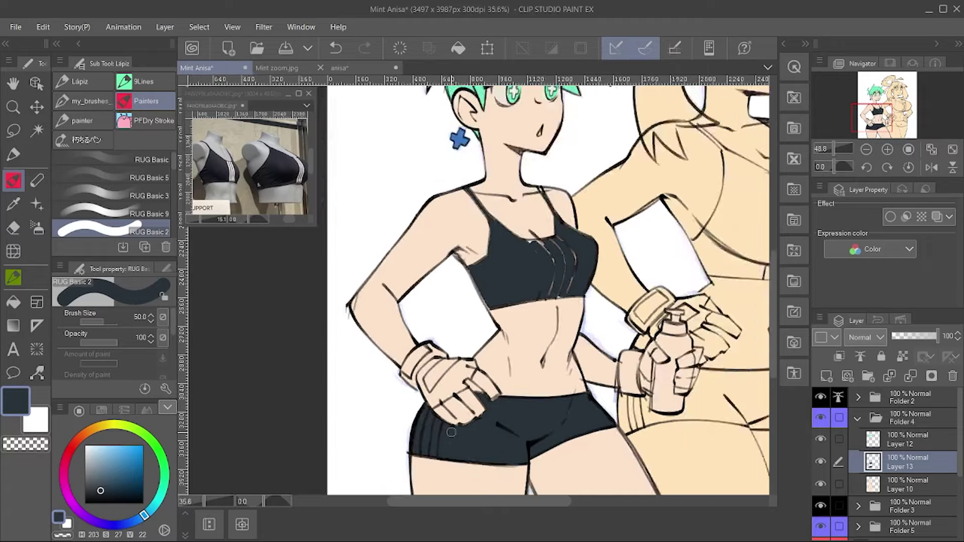
Step: Fill the gaps between the front lines of the short-haired figure's sports top with the dark slate blue on Layer 13
scroll(452, 402, down, 3)
scroll(551, 255, up, 4)
key(bracketright)
key(bracketright)
drag(527, 352, 652, 322)
drag(633, 321, 551, 255)
scroll(551, 255, down, 2)
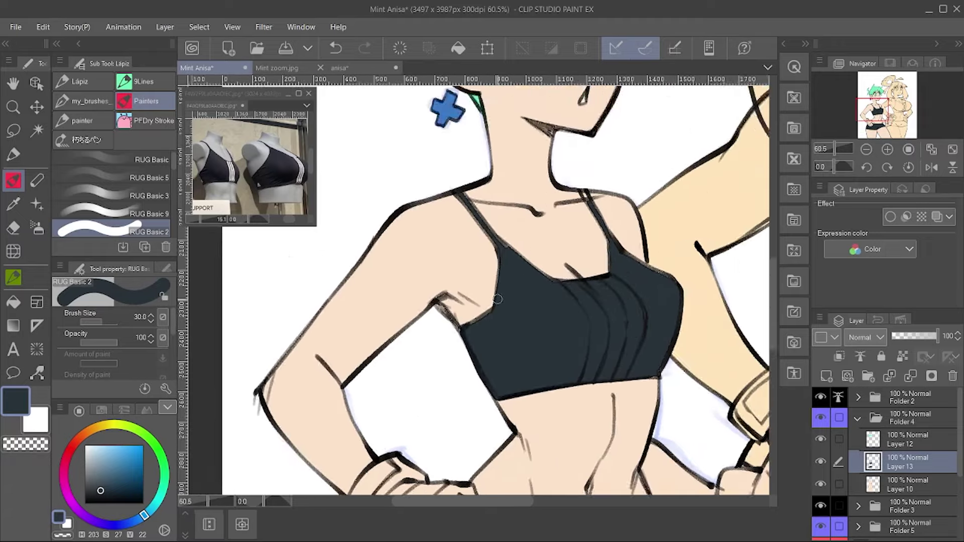
key(bracketleft)
key(bracketleft)
key(bracketleft)
key(bracketleft)
scroll(507, 297, down, 3)
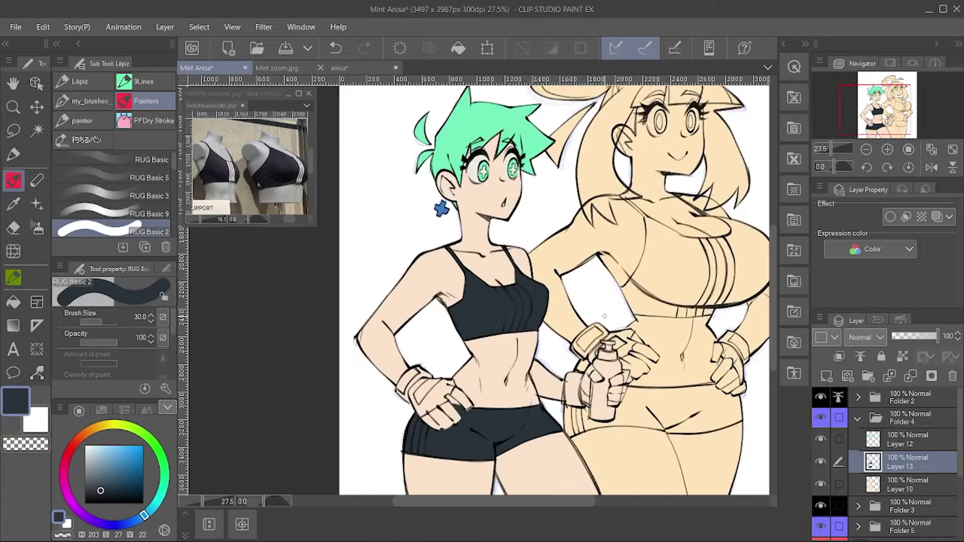
Step: Add a layer clipped to Layer 13 and paint the stripes on the short-haired figure's top and shorts off-white
click(826, 376)
click(839, 356)
key(bracketright)
key(bracketright)
key(bracketright)
key(bracketright)
click(88, 450)
scroll(426, 452, up, 2)
drag(426, 452, 430, 488)
drag(430, 488, 435, 447)
scroll(435, 448, up, 2)
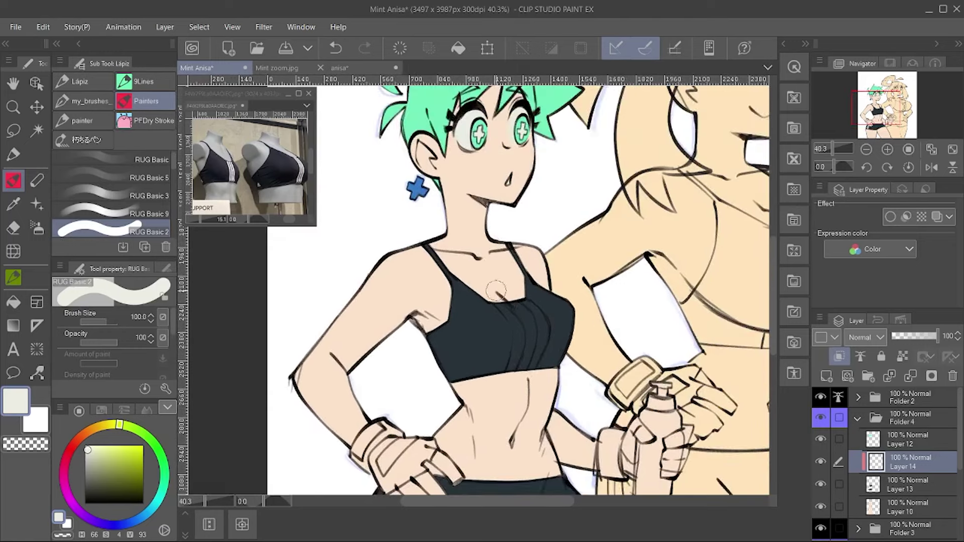
drag(472, 281, 482, 346)
scroll(477, 326, down, 3)
Step: Paint the short-haired figure's glove on the hip in the sampled dark slate blue on Layer 13, leaving the fingers bare
scroll(377, 374, up, 3)
click(898, 485)
alt+click(502, 442)
key(bracketright)
key(bracketright)
mouse_move(401, 336)
mouse_down()
mouse_move(375, 374)
mouse_move(411, 387)
mouse_move(417, 374)
mouse_move(429, 400)
mouse_up()
key(ctrl+z)
key(bracketleft)
key(bracketleft)
key(bracketleft)
scroll(442, 387, up, 1)
key(ctrl+z)
key(bracketleft)
scroll(452, 381, down, 2)
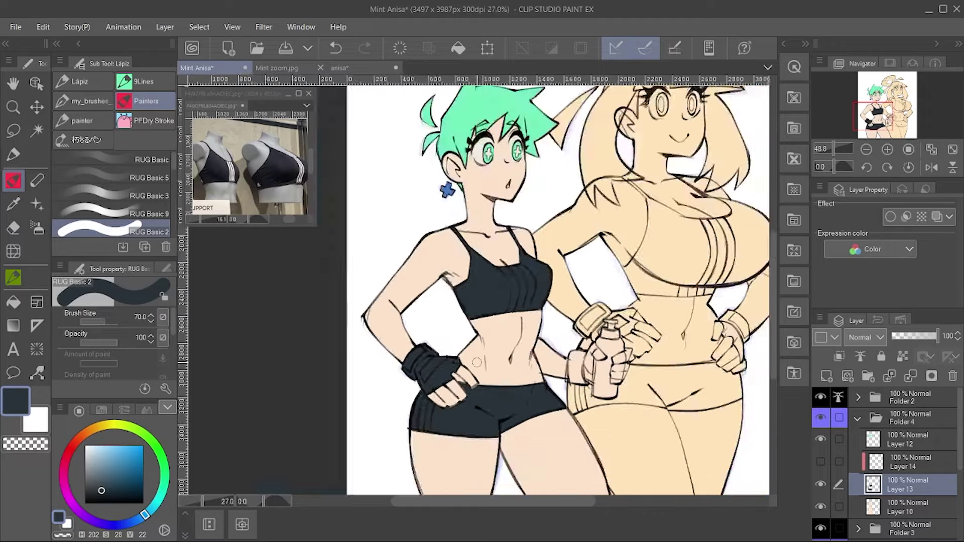
Step: Paint the glove of the short-haired figure's bottle-holding hand dark slate blue on Layer 13
scroll(552, 382, up, 2)
drag(482, 374, 497, 422)
drag(570, 369, 574, 391)
key(bracketright)
drag(512, 384, 508, 375)
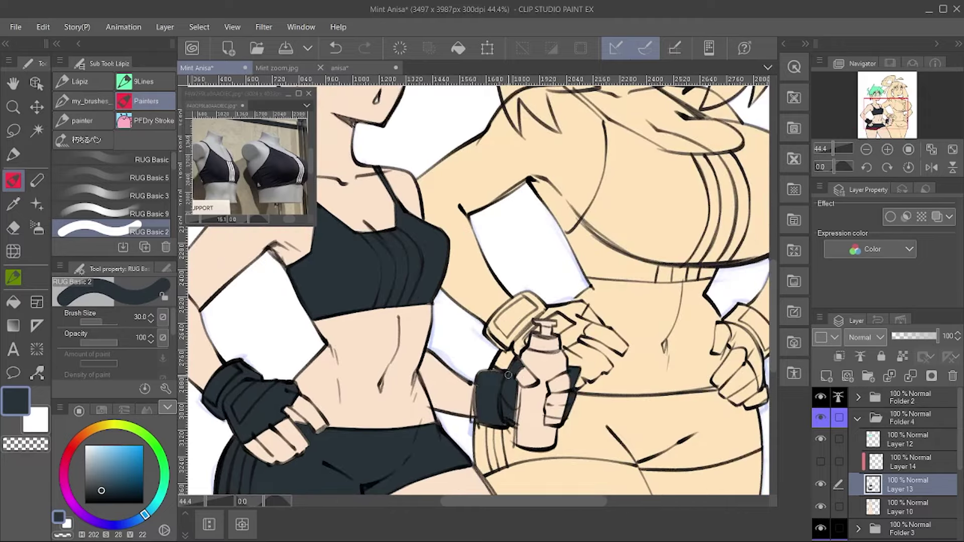
scroll(508, 406, down, 2)
scroll(509, 407, down, 3)
Step: Show Layer 14 and remove the stray off-white paint from the glove on the hip with the Rugoso eraser
key(e)
click(821, 462)
click(903, 462)
scroll(528, 301, up, 2)
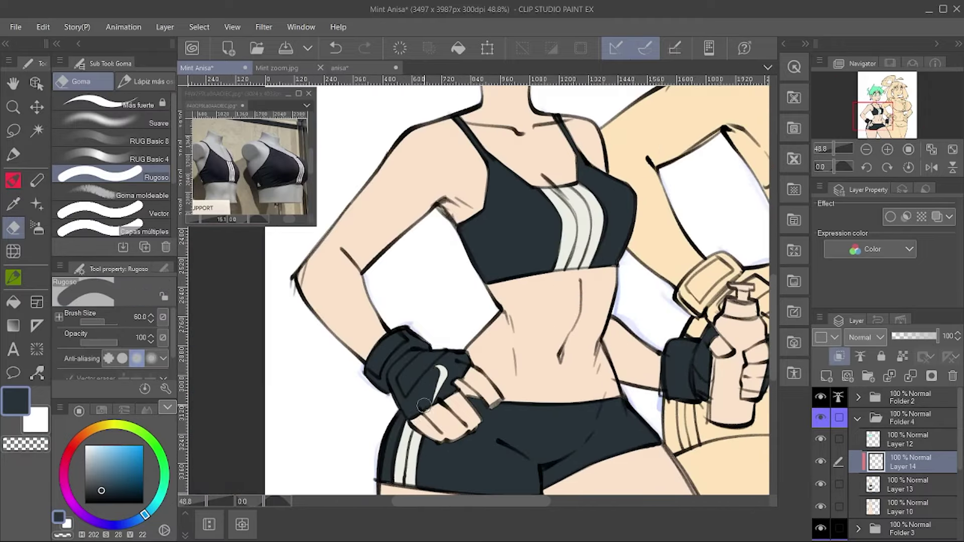
Step: Paint the bottle's body green and its pump dark slate blue on Layer 12 with RUG Basic 2
alt+click(502, 150)
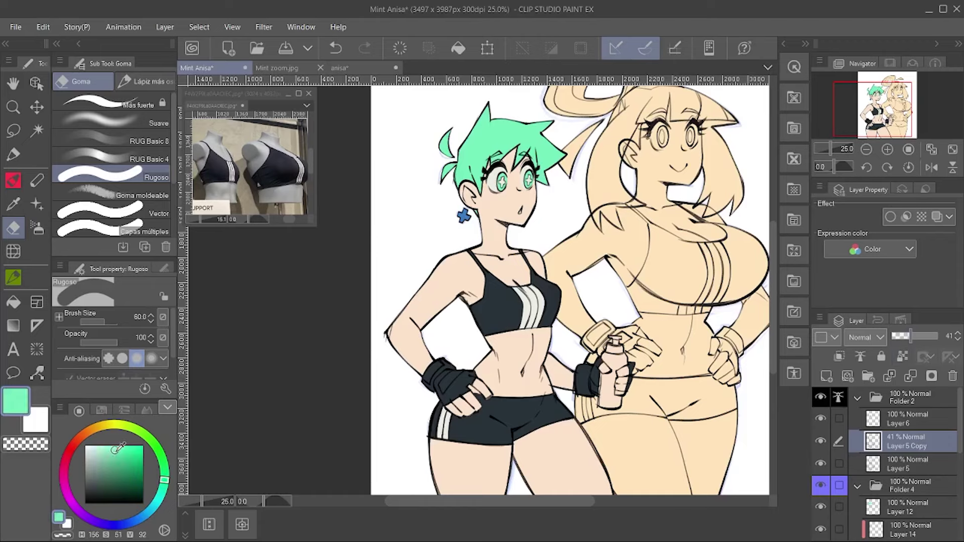
click(904, 396)
click(901, 440)
key(b)
scroll(592, 382, up, 3)
drag(565, 435, 565, 479)
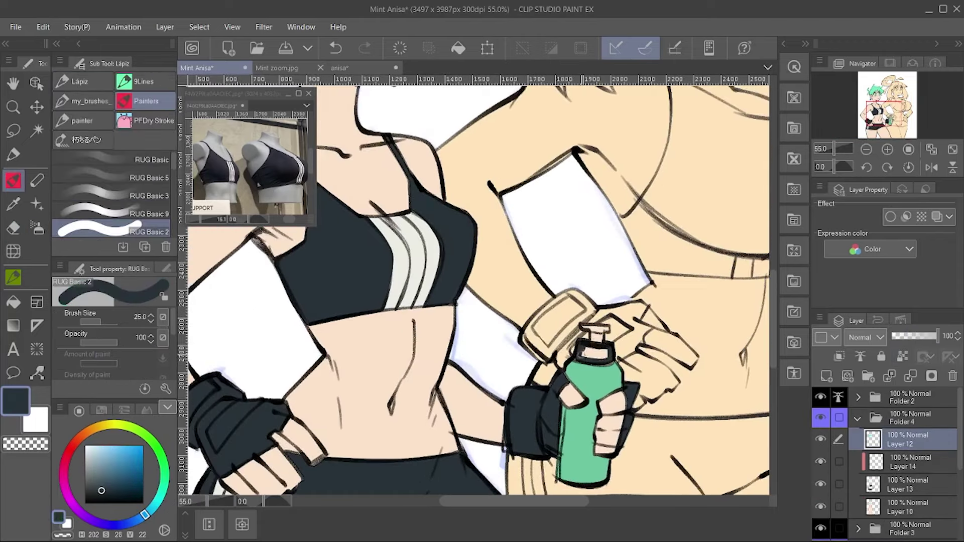
scroll(603, 329, down, 3)
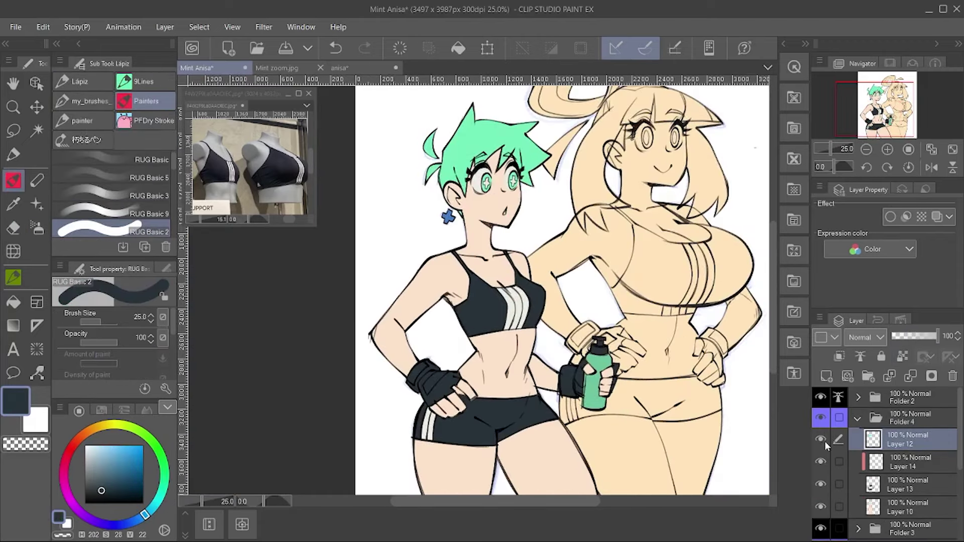
Step: Colour the short-haired figure's lips mint green and add darker teal to the mouth with TT Noisy Pencil 1
alt+click(504, 137)
scroll(504, 137, up, 4)
key(p)
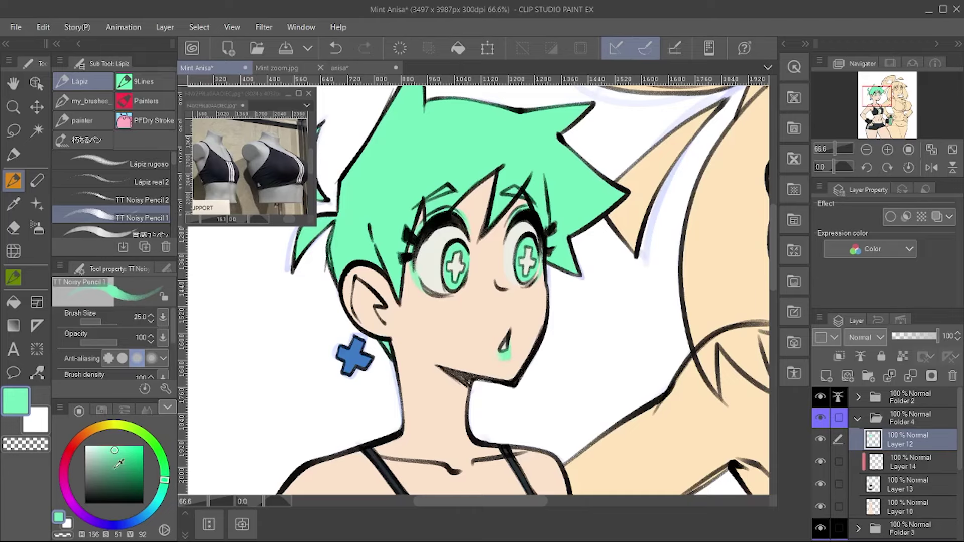
alt+click(510, 339)
key(ctrl+z)
drag(510, 336, 508, 346)
key(e)
scroll(497, 284, down, 5)
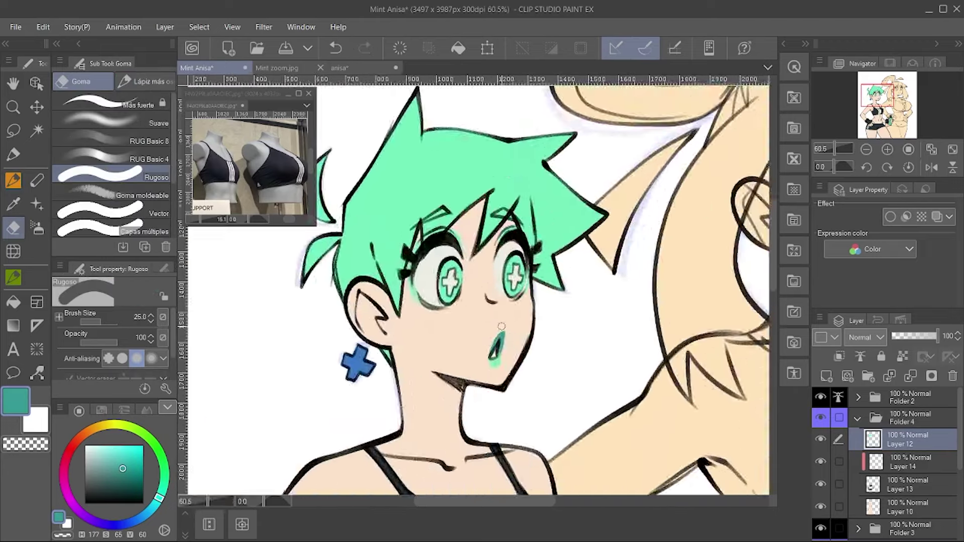
click(849, 375)
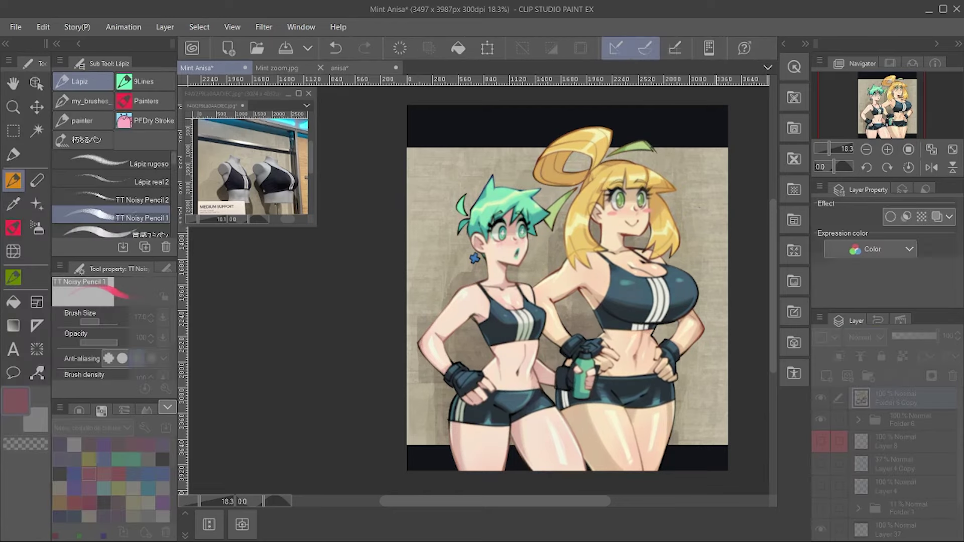
Step: Set the Folder 6 Copy layer to Hard light blending at 30 % opacity
click(863, 342)
scroll(861, 339, down, 13)
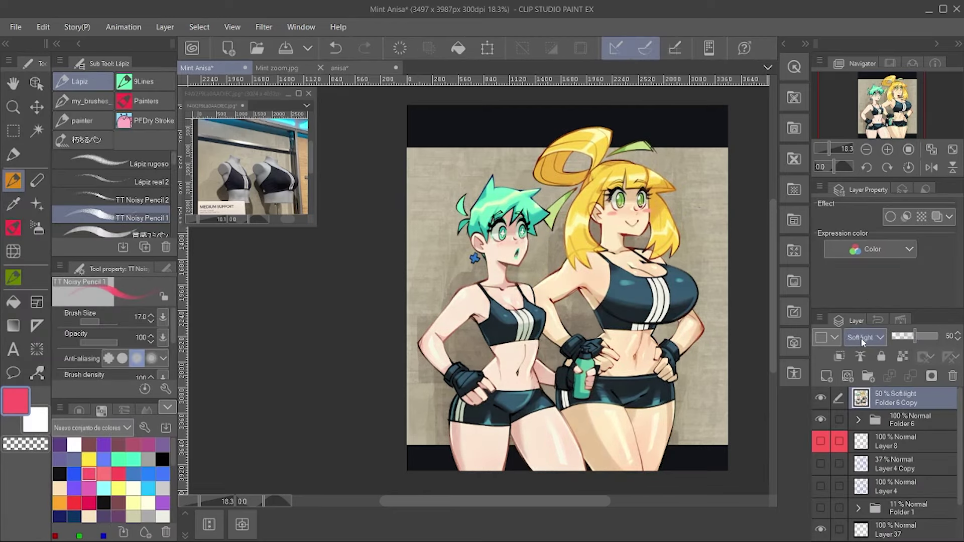
scroll(859, 337, down, 1)
click(905, 341)
mouse_move(911, 336)
mouse_down()
mouse_move(900, 336)
mouse_move(910, 336)
mouse_up()
scroll(569, 294, up, 2)
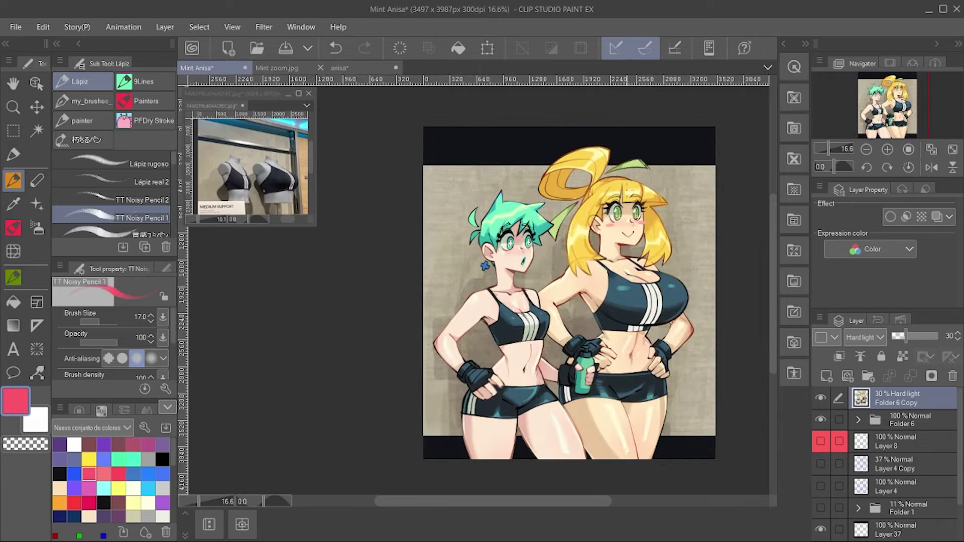
Step: Add a new layer on top and outline the bottle and the hand holding it in white with the REPTAR brush
click(828, 377)
key(h)
scroll(472, 274, up, 3)
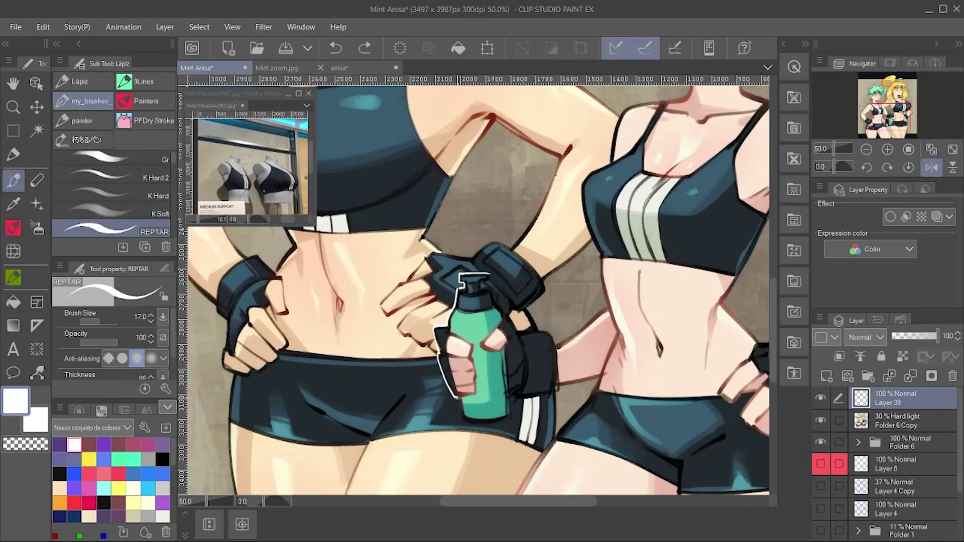
mouse_move(457, 398)
mouse_down()
mouse_move(513, 426)
mouse_move(560, 388)
mouse_up()
key(ctrl+z)
key(h)
scroll(472, 287, down, 2)
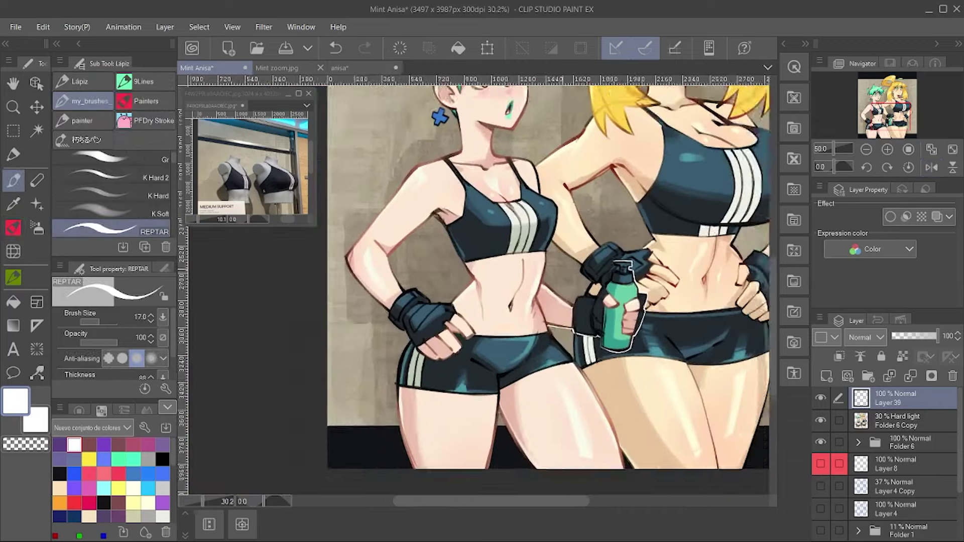
Step: Draw a white outline along the short-haired figure's thigh where it overlaps the blonde figure, using REPTAR at size 25
key(ctrl+z)
key(h)
scroll(431, 432, down, 2)
scroll(430, 433, up, 2)
key(bracketright)
key(bracketright)
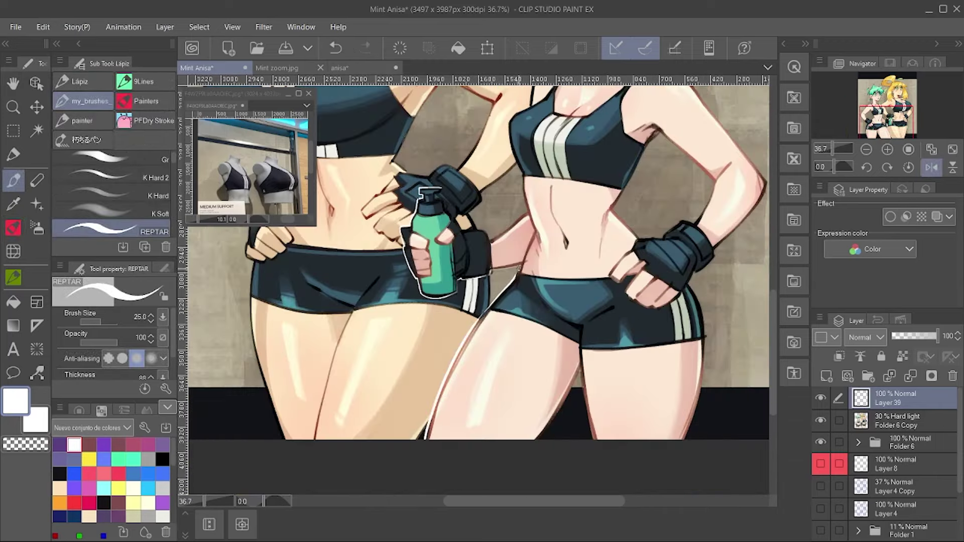
key(ctrl+z)
scroll(440, 412, down, 2)
scroll(440, 411, up, 3)
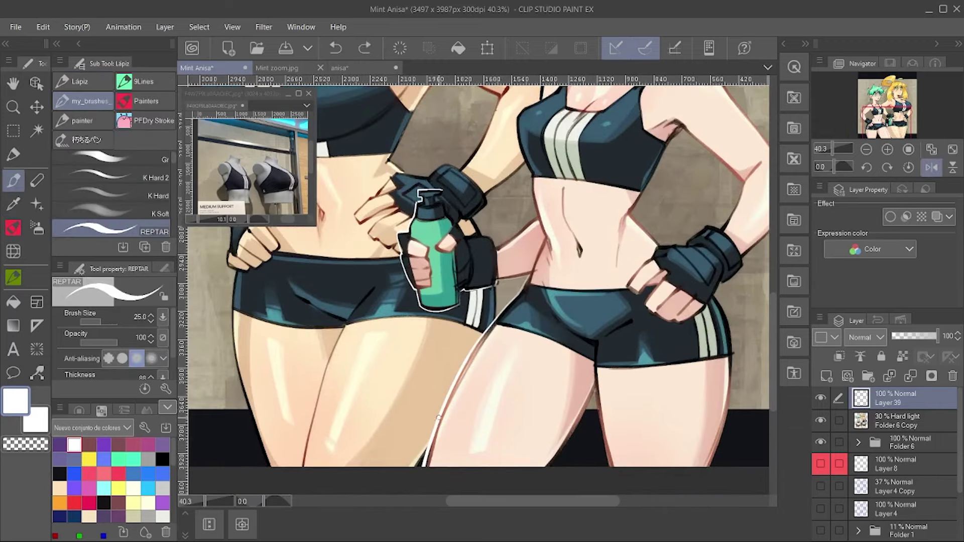
key(ctrl+y)
Step: Refine the white outlines around the bottle pump, glove and thigh with a smaller REPTAR brush and the eraser
key(h)
scroll(438, 417, up, 2)
key(bracketleft)
key(bracketleft)
key(bracketleft)
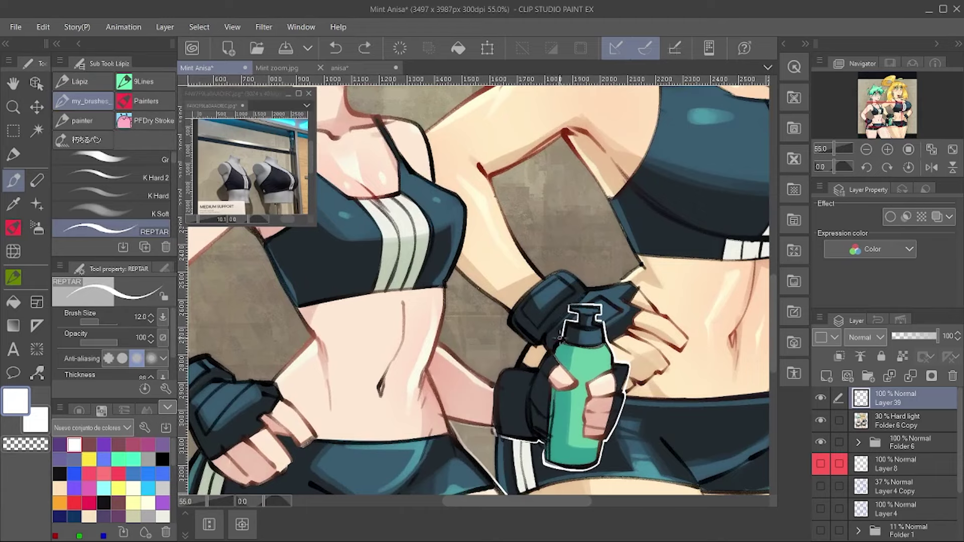
scroll(547, 360, down, 2)
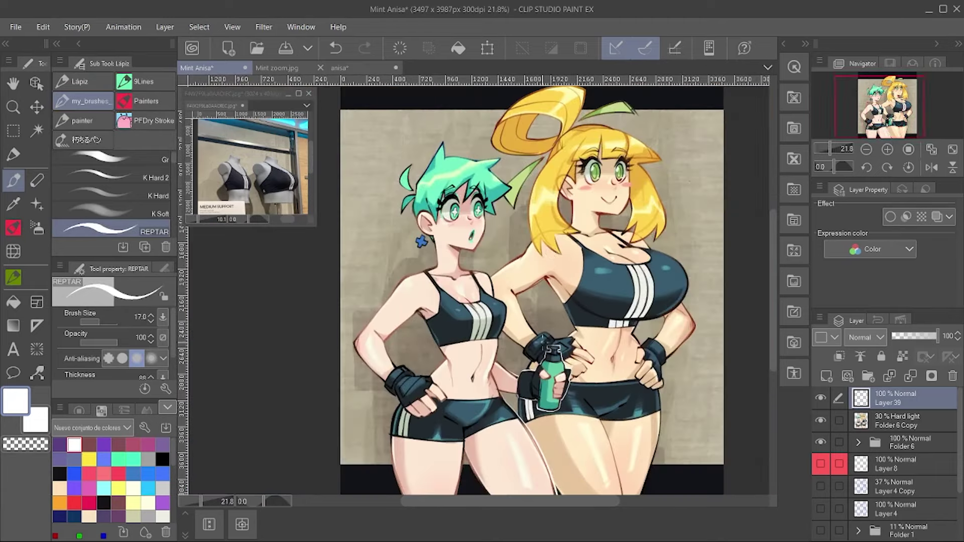
scroll(548, 360, up, 3)
key(e)
key(p)
scroll(549, 344, down, 2)
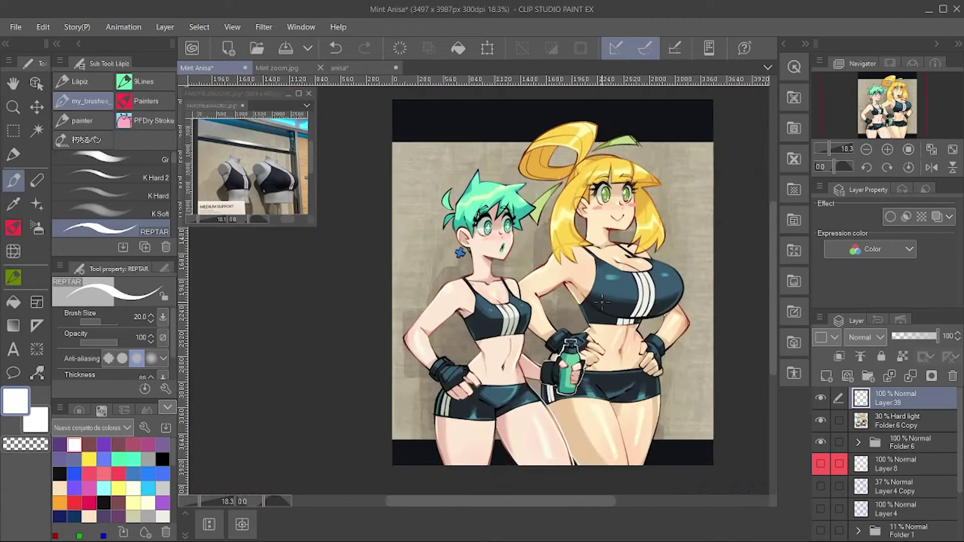
Step: Outline the short-haired figure's far shoulder in white with TT Noisy Pencil 1 at size 17 and clean the line
scroll(512, 298, up, 3)
key(p)
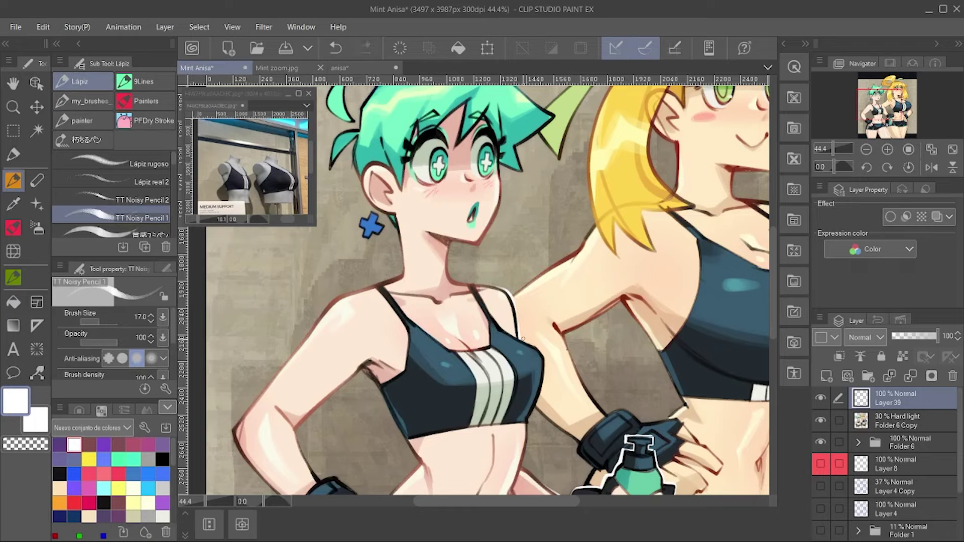
key(e)
scroll(529, 412, down, 3)
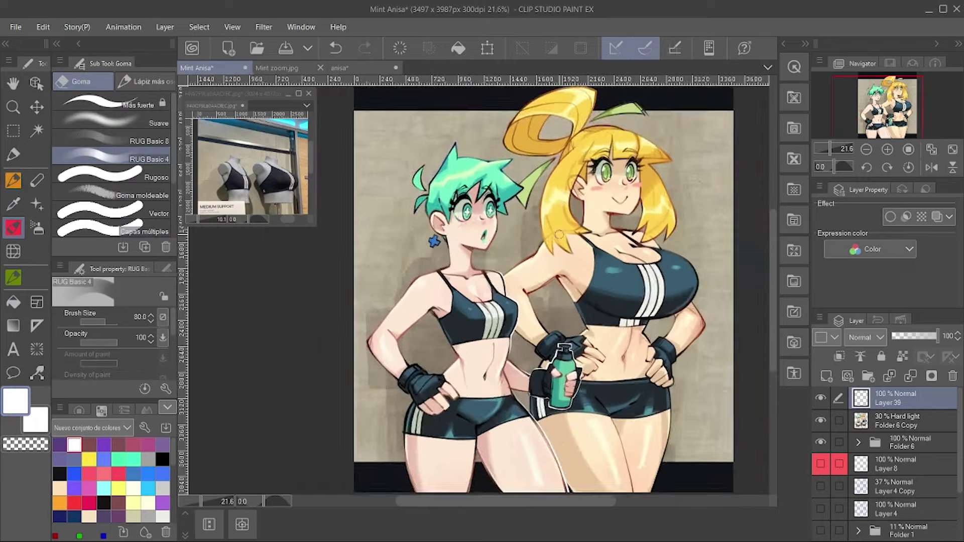
Step: Outline the lower locks of the blonde figure's hair in white with TT Noisy Pencil 1 at size 20
scroll(507, 234, up, 3)
key(p)
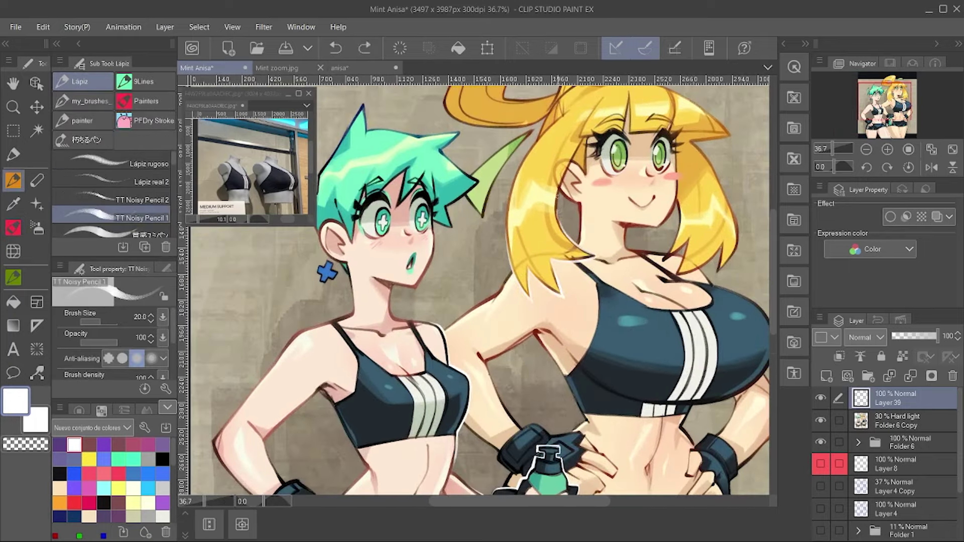
scroll(477, 287, down, 1)
scroll(624, 299, down, 3)
scroll(515, 268, up, 3)
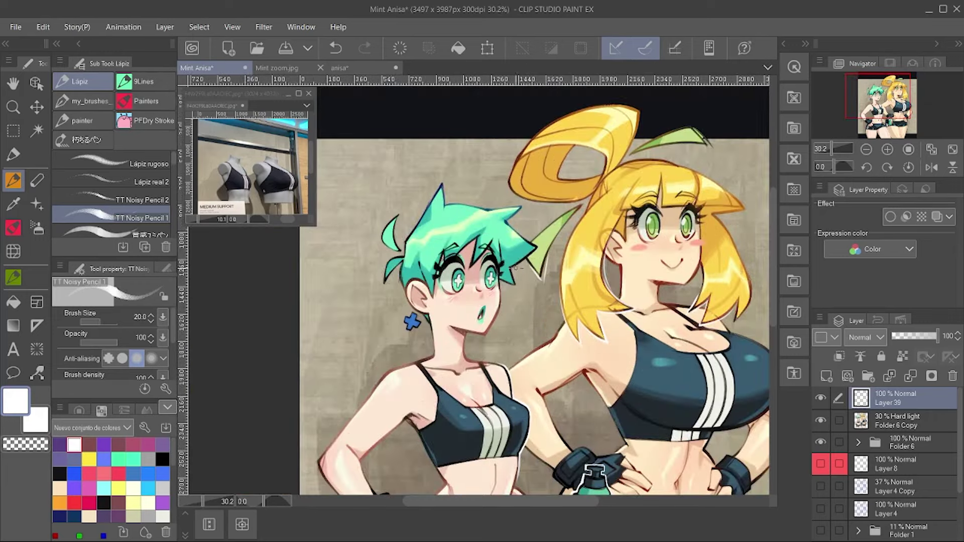
scroll(693, 130, down, 3)
scroll(652, 201, up, 3)
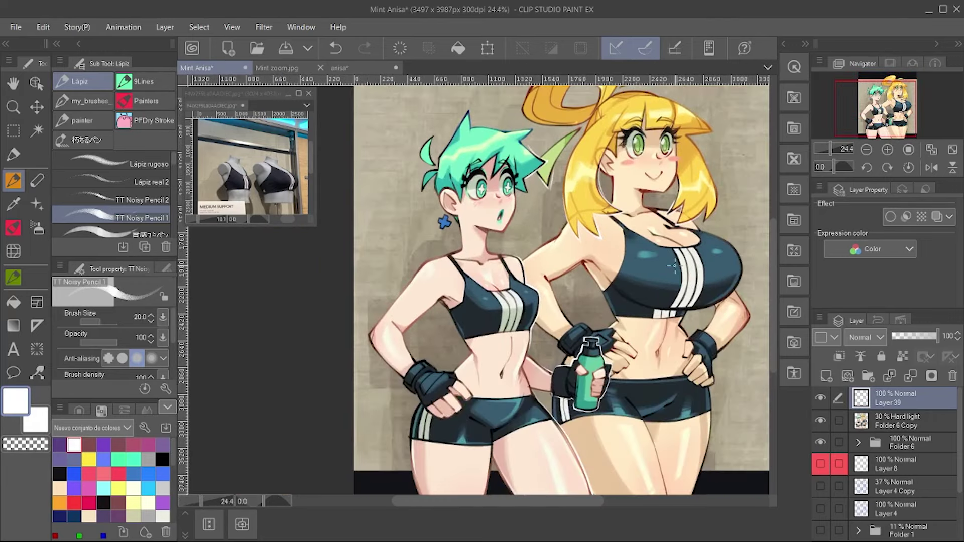
scroll(643, 215, down, 4)
scroll(628, 227, up, 2)
Step: Add a layer beneath Layer 39 and brush faint cream haze over the blonde figure's outfit with the Smoke brush at size 200
click(826, 376)
key(b)
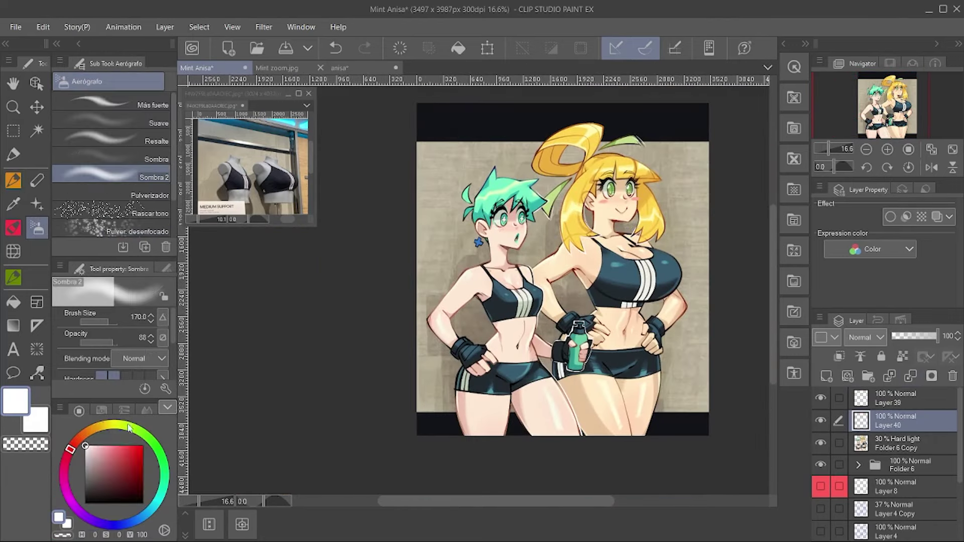
click(145, 101)
key(b)
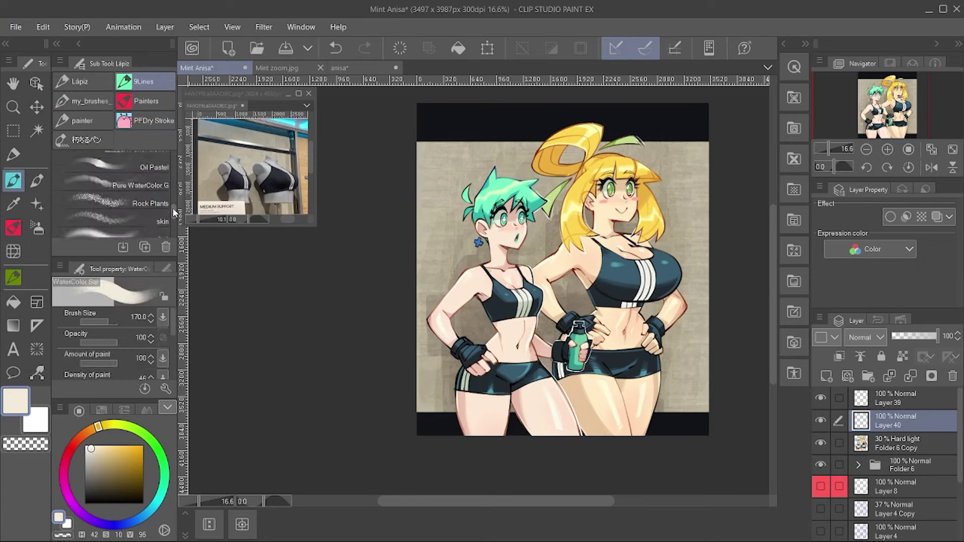
click(150, 183)
scroll(586, 341, up, 1)
key(bracketright)
key(bracketright)
key(bracketright)
drag(447, 321, 527, 352)
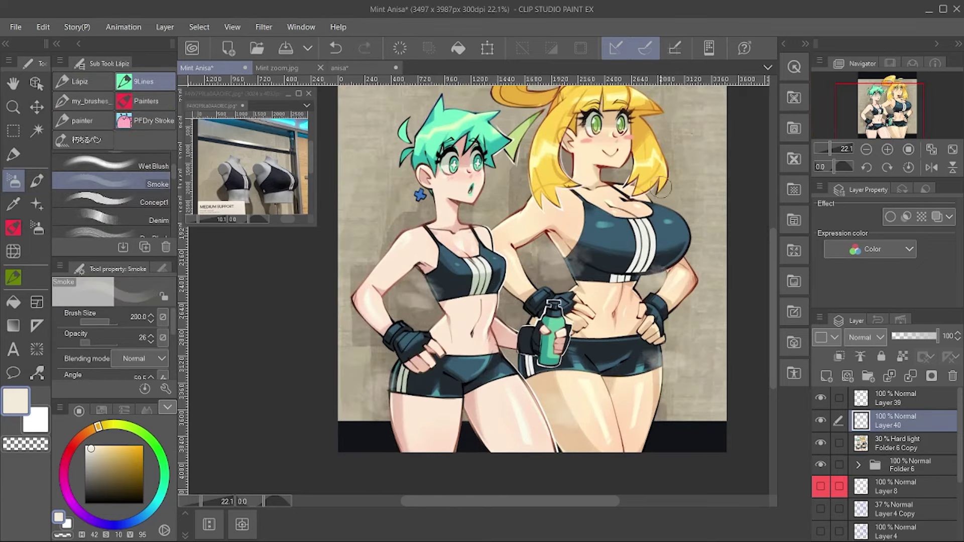
Step: Brush more faint cream haze around both figures with the Smoke brush at size 150
key(bracketleft)
key(bracketleft)
key(bracketleft)
scroll(638, 140, down, 1)
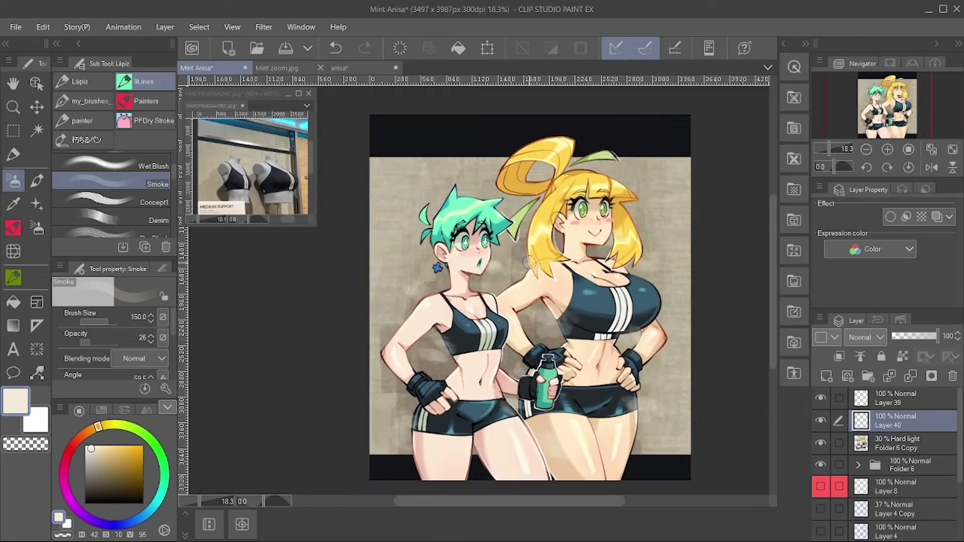
Step: On Layer 39, draw small cream sweat drops on the short-haired figure's thigh, shorts, earring and chin with the INK brush at sizes 12 and 10
click(865, 394)
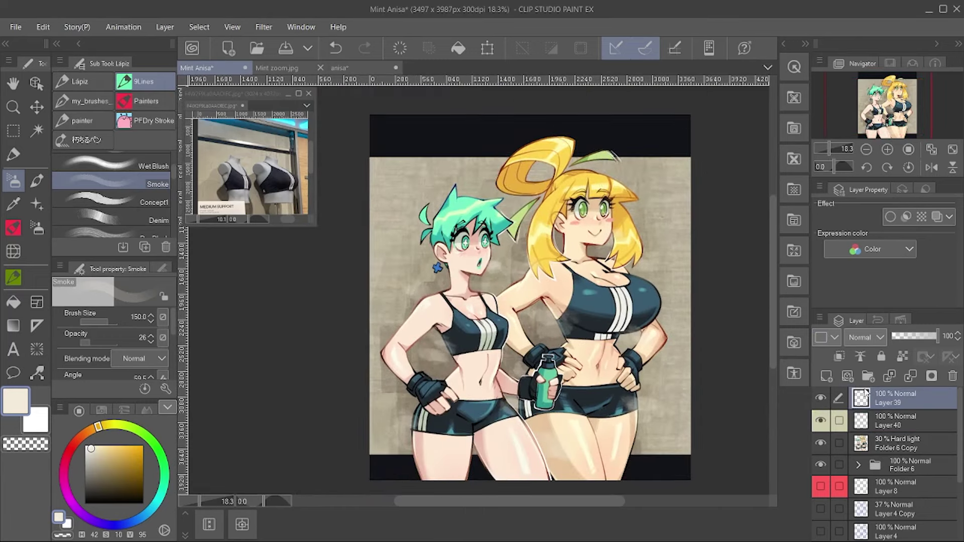
click(85, 101)
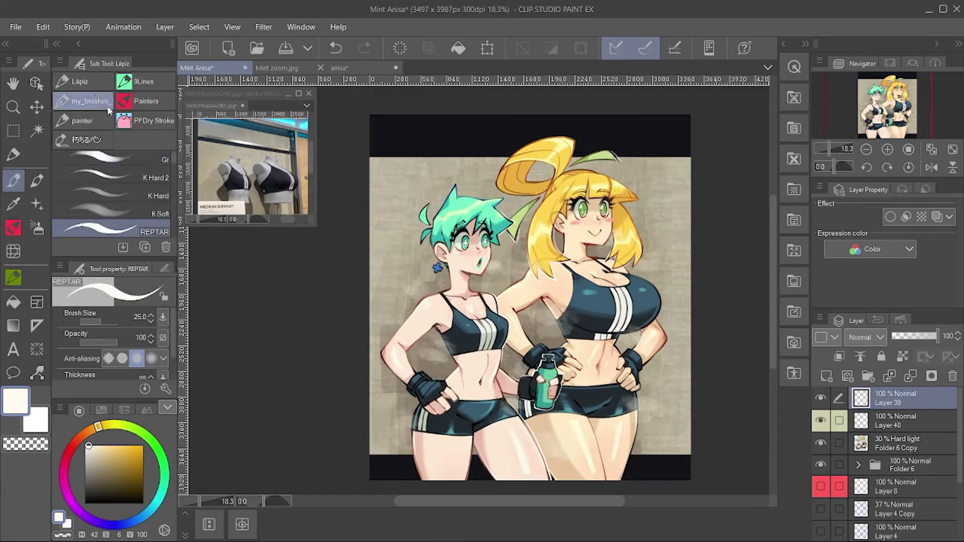
click(115, 204)
scroll(430, 423, up, 4)
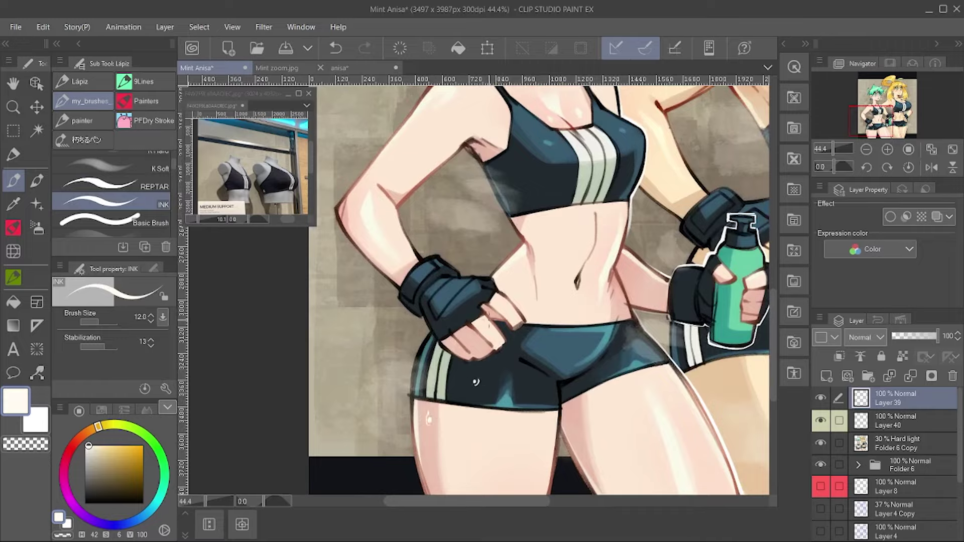
drag(475, 382, 482, 502)
scroll(482, 301, up, 1)
key([)
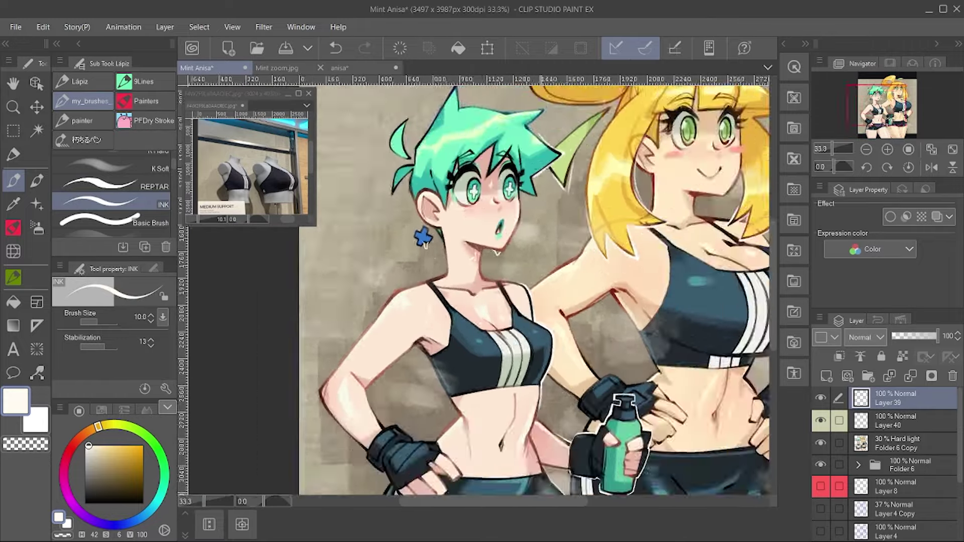
scroll(493, 296, down, 1)
key(])
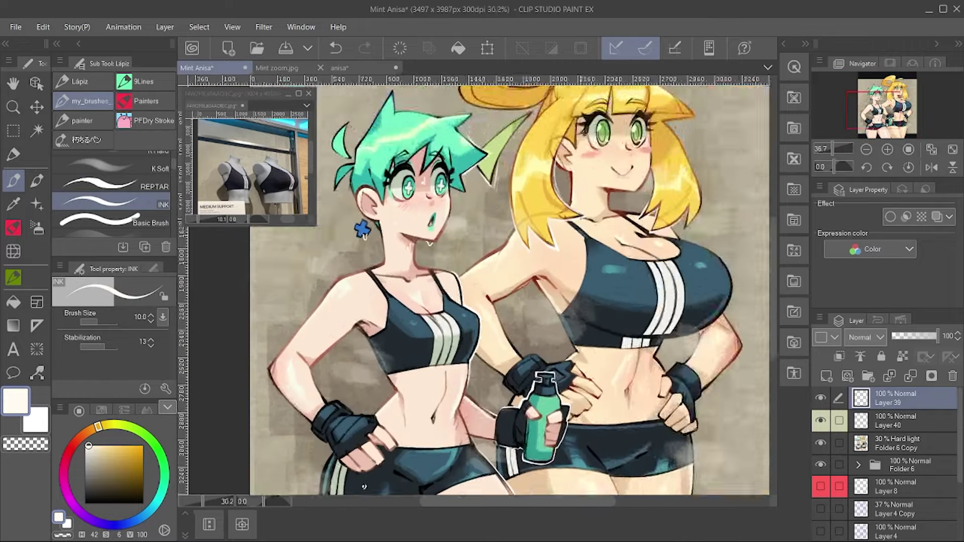
Step: Draw cream sweat drops on the blonde figure's abdomen, thigh, shoulder, chin and forehead with the INK brush at sizes between 15 and 10
scroll(491, 297, down, 1)
scroll(587, 266, up, 2)
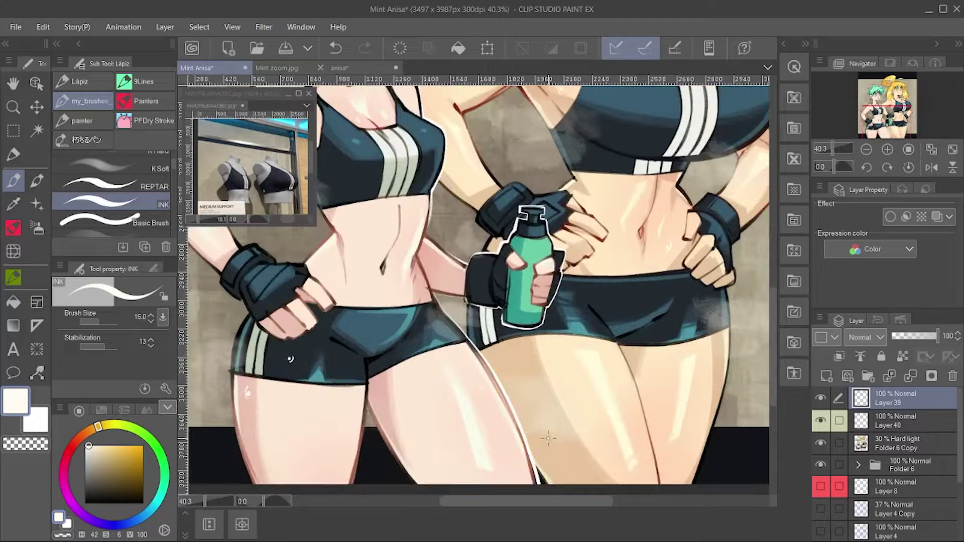
key(])
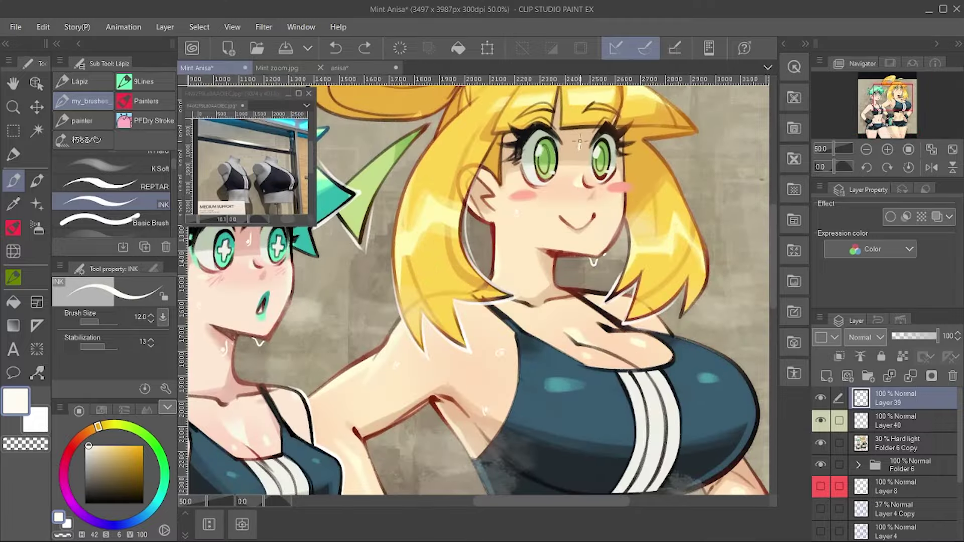
key([)
scroll(662, 221, down, 3)
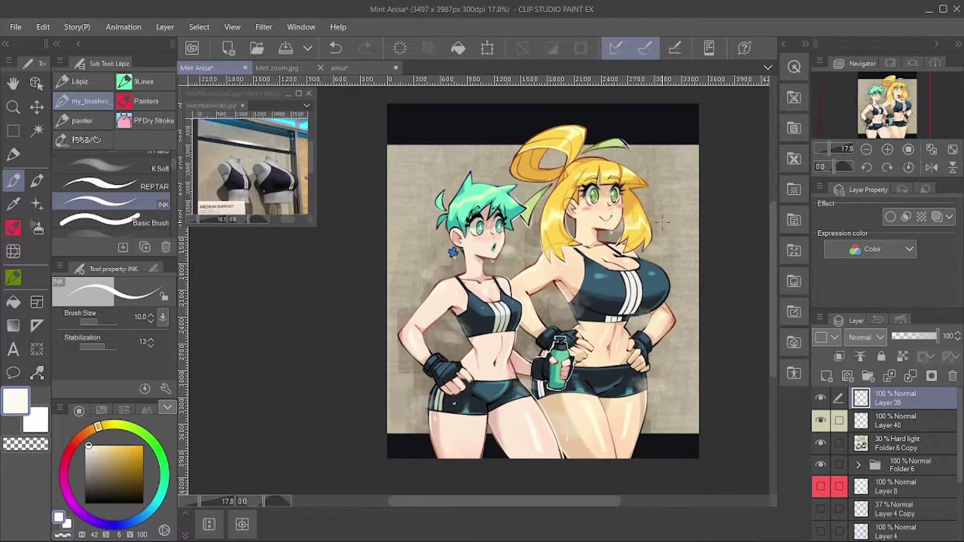
Step: Group Layer 39 with a new layer beneath it and shade the short-haired figure's sweat drops in muted pinkish brown with TT Noisy Pencil 1
key(ctrl+shift+n)
key(ctrl+g)
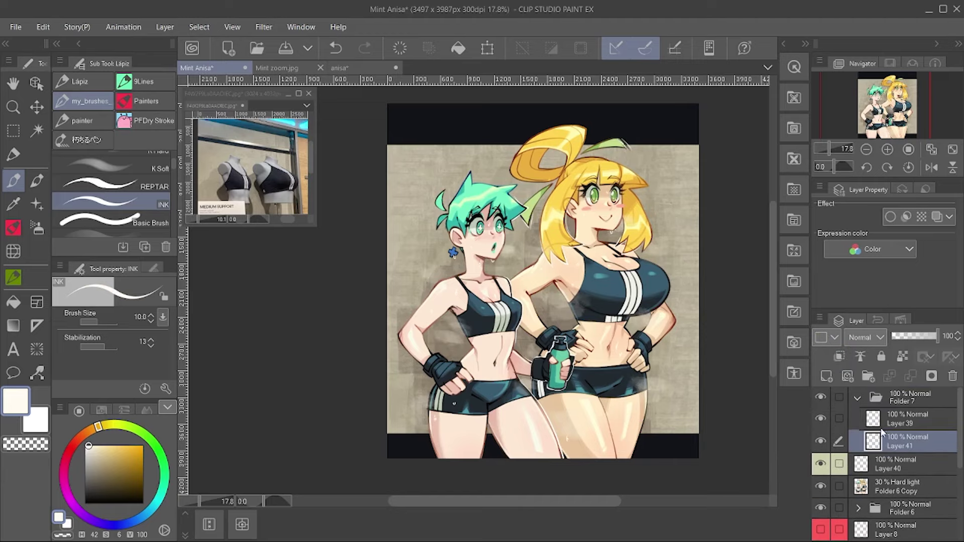
scroll(440, 422, up, 3)
click(79, 81)
key(comma)
scroll(493, 347, down, 2)
scroll(546, 208, up, 3)
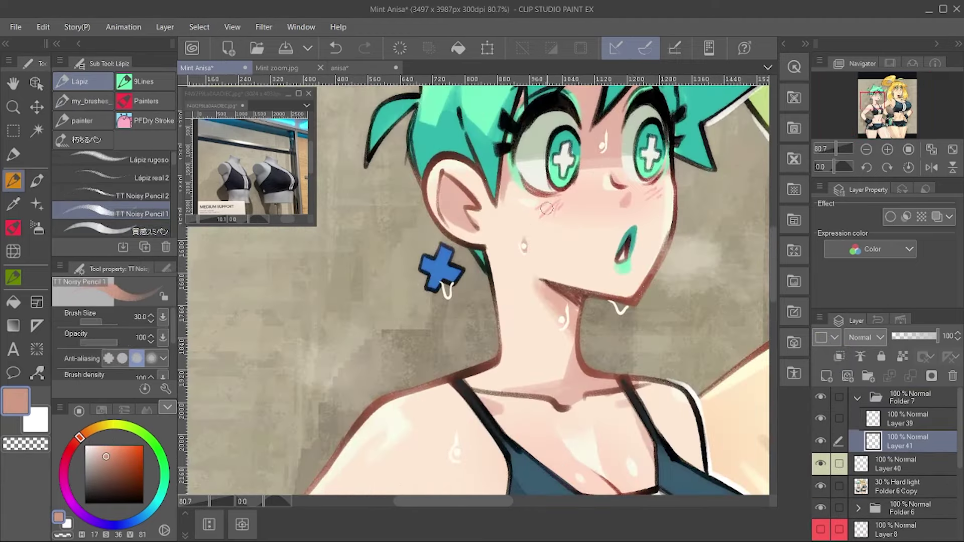
Step: Shade the sweat drops on the blonde figure's shoulder in a sampled skin tan with TT Noisy Pencil 1 at size 25
scroll(482, 281, down, 3)
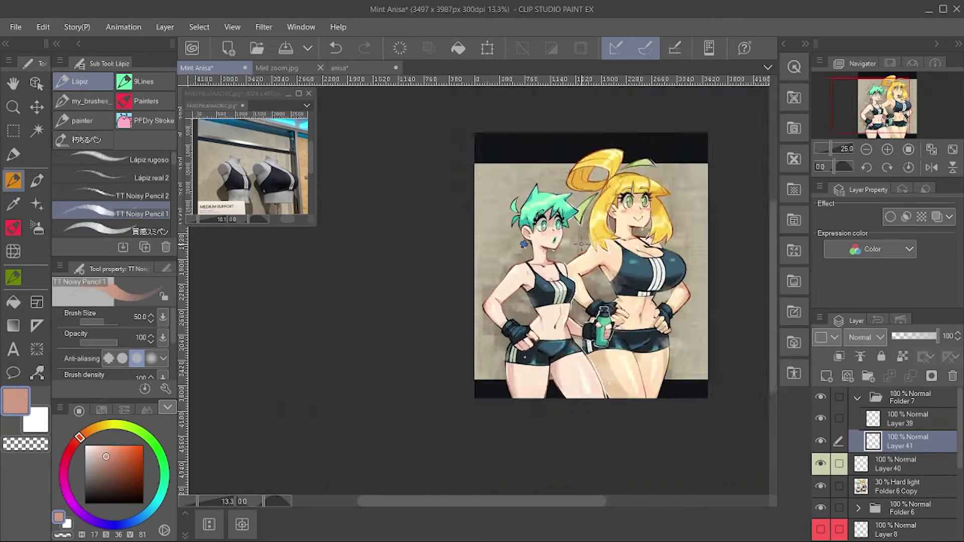
scroll(623, 224, up, 3)
alt+click(623, 224)
key(ctrl+z)
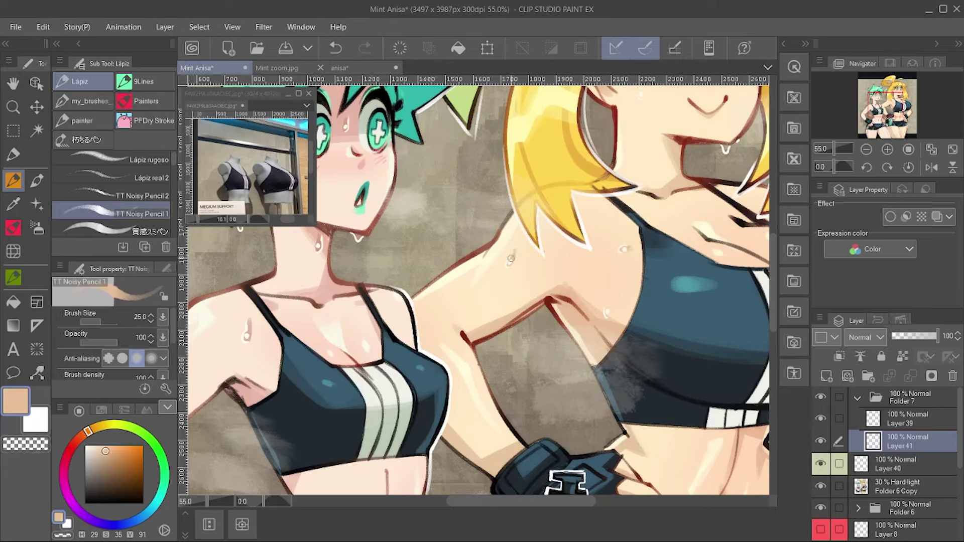
scroll(477, 286, down, 2)
scroll(477, 287, up, 2)
scroll(477, 286, down, 2)
Step: Shade the sweat drops on the blonde figure's abdomen and thigh in a darker tan with TT Noisy Pencil 1 at size 50
key(bracketright)
key(bracketright)
key(bracketright)
click(94, 432)
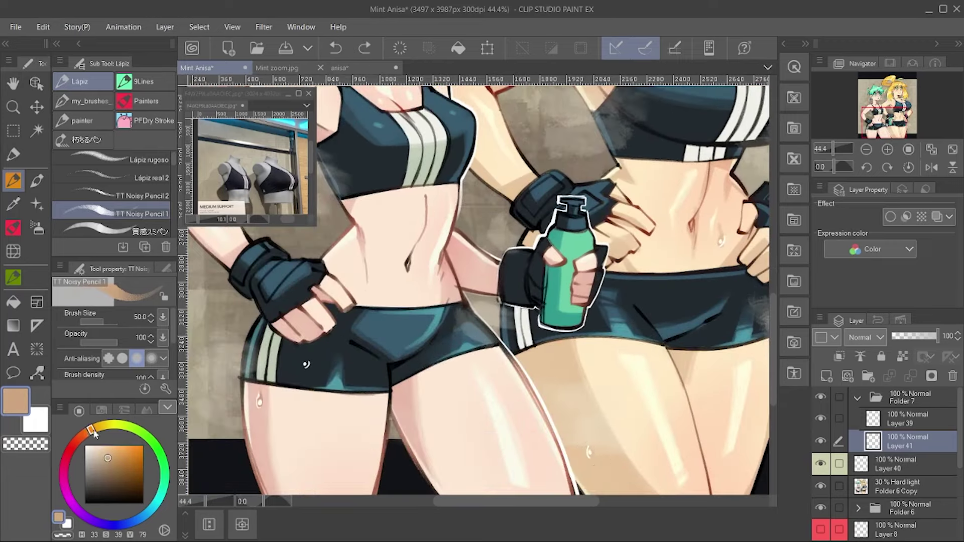
Step: Shade the sweat drops on the blonde figure's cheek and forehead in sampled tan and clean the shading with the RUG Basic 4 eraser
scroll(585, 418, down, 3)
scroll(559, 224, up, 4)
alt+click(562, 225)
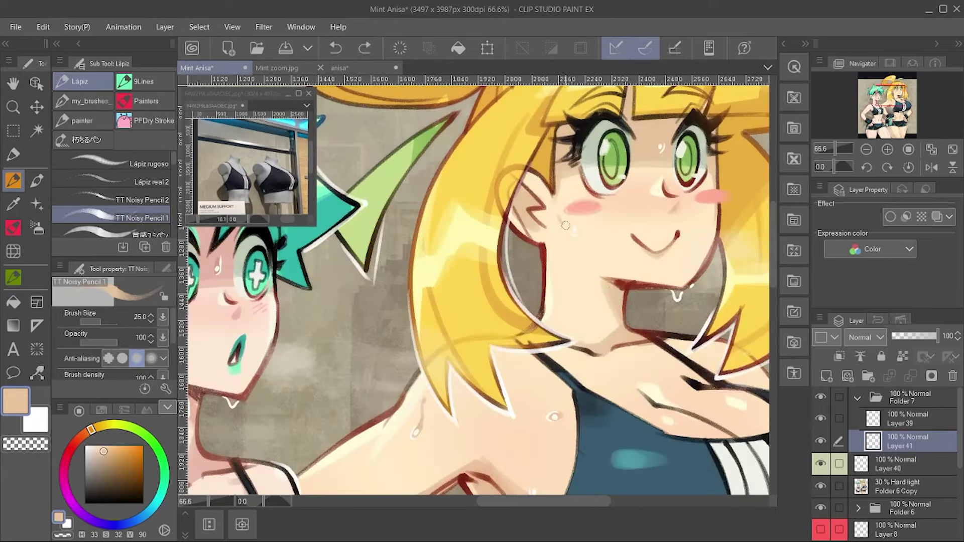
key(e)
key(p)
scroll(560, 224, up, 3)
scroll(597, 232, down, 1)
alt+click(597, 232)
key(ctrl+z)
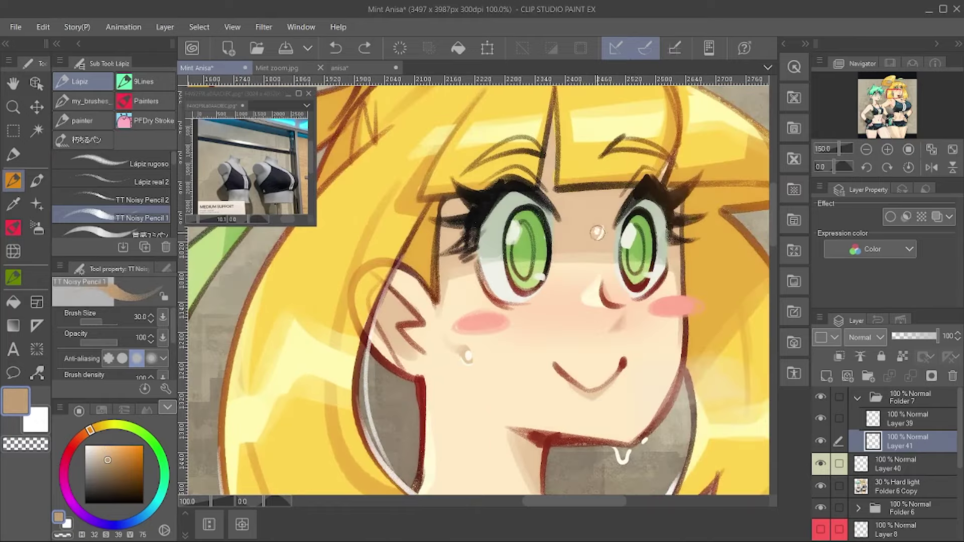
key(e)
click(601, 242)
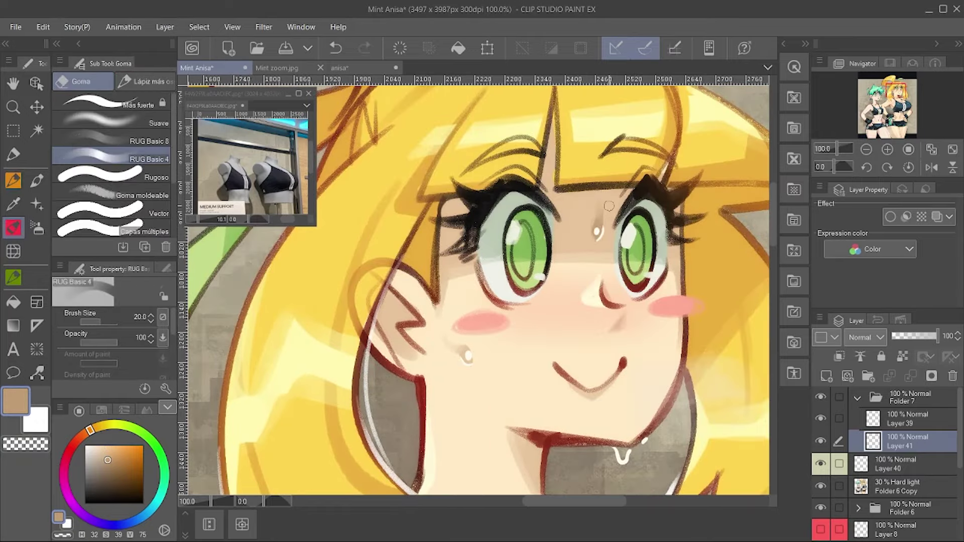
Step: Add a 57% Multiply layer above Folder 7 and paint dark damp patches on the short-haired figure's shorts and top with TT Noisy Pencil 1
scroll(609, 206, down, 5)
click(857, 397)
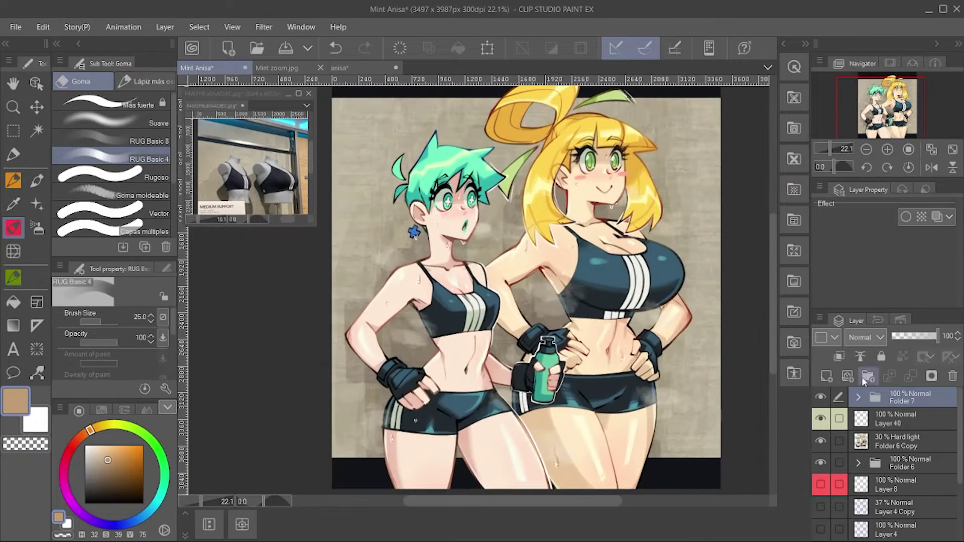
key(ctrl+z)
alt+click(427, 420)
key(p)
scroll(427, 419, up, 2)
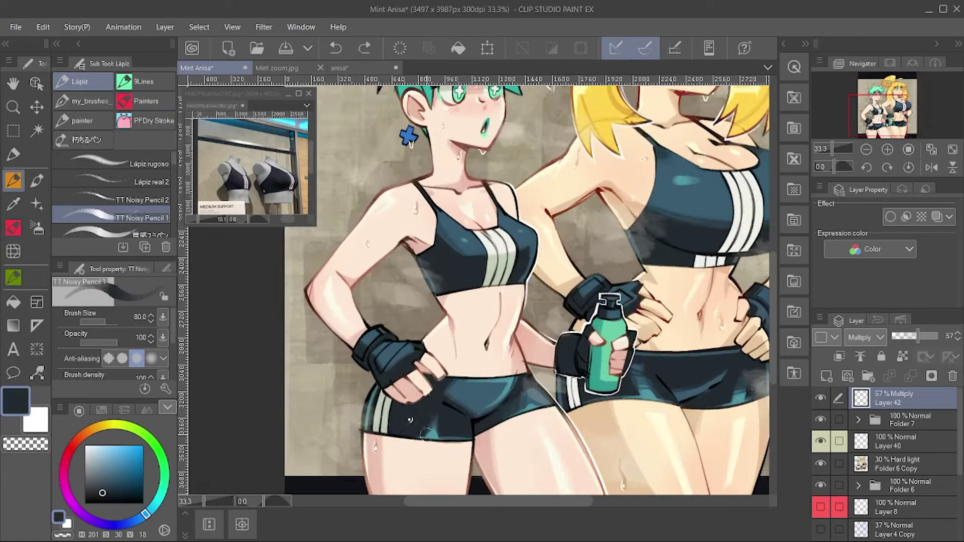
drag(426, 433, 391, 439)
key(e)
key(p)
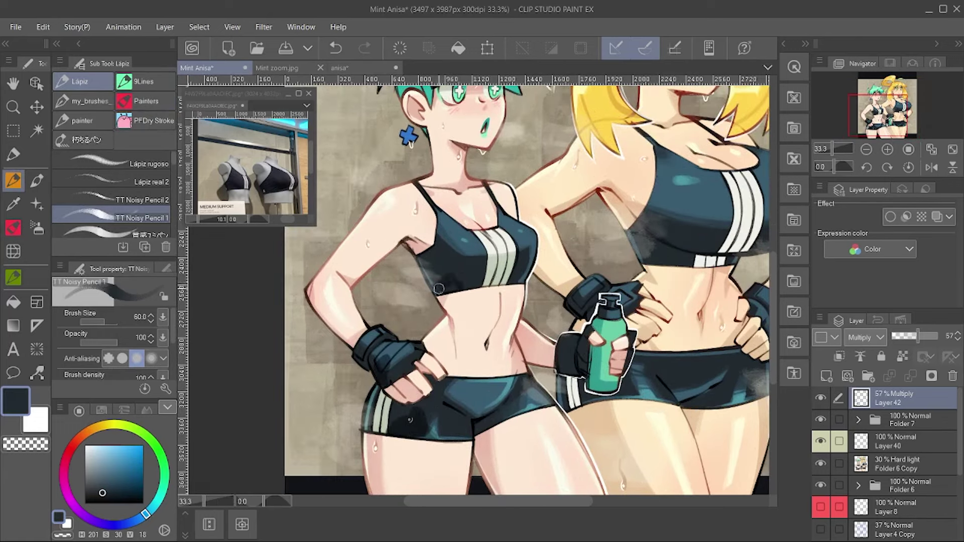
key(bracketright)
scroll(693, 205, down, 1)
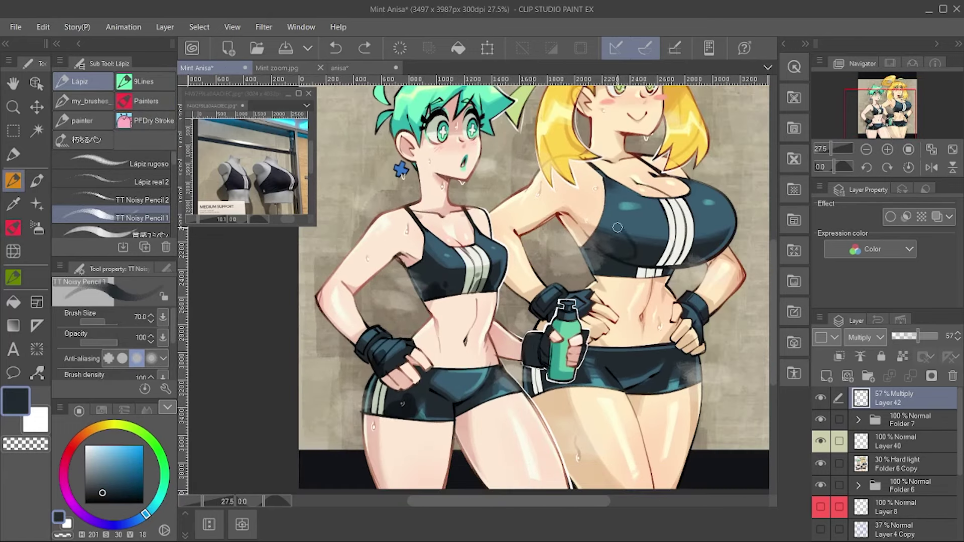
Step: Paint dark damp patches on the blonde figure's top and shorts with TT Noisy Pencil 1 at sizes from 80 down to 50
drag(617, 227, 626, 256)
key(bracketright)
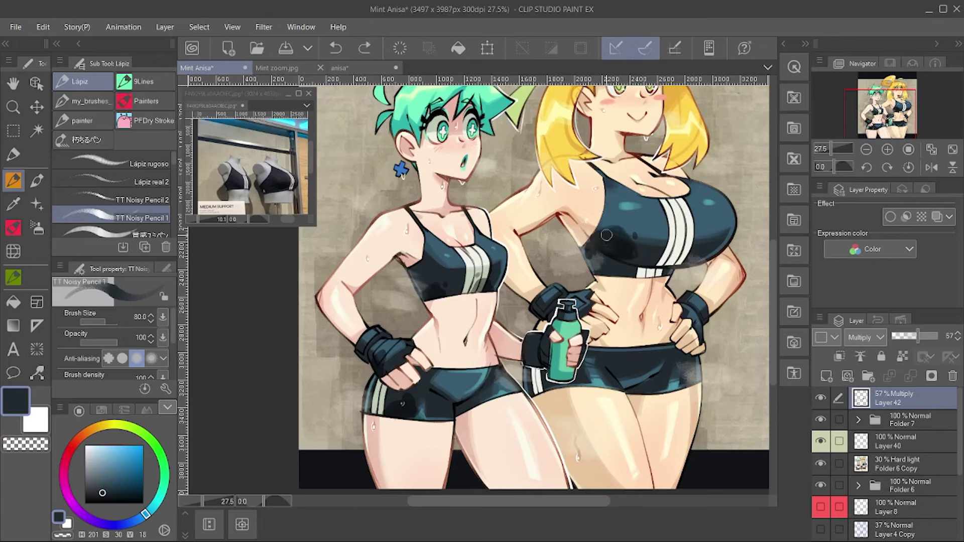
scroll(658, 260, down, 1)
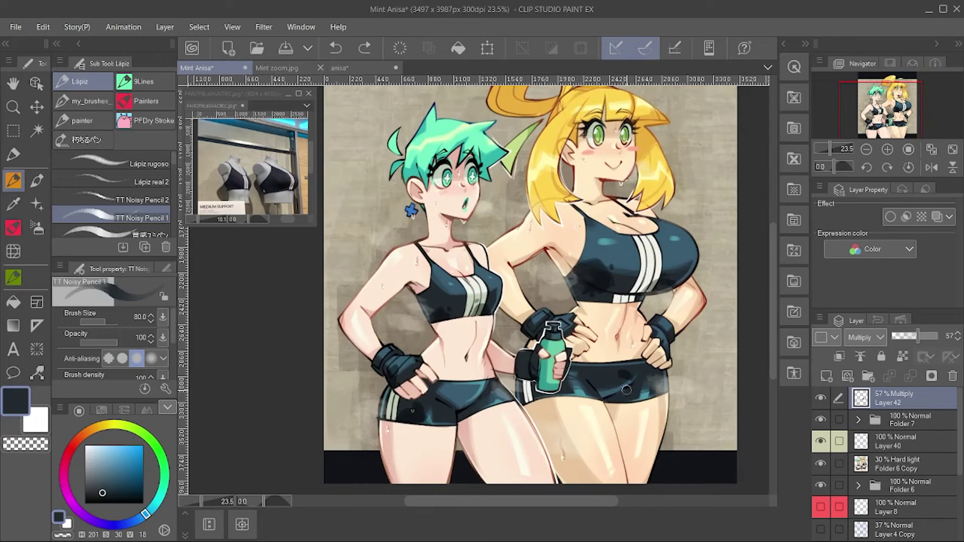
key(e)
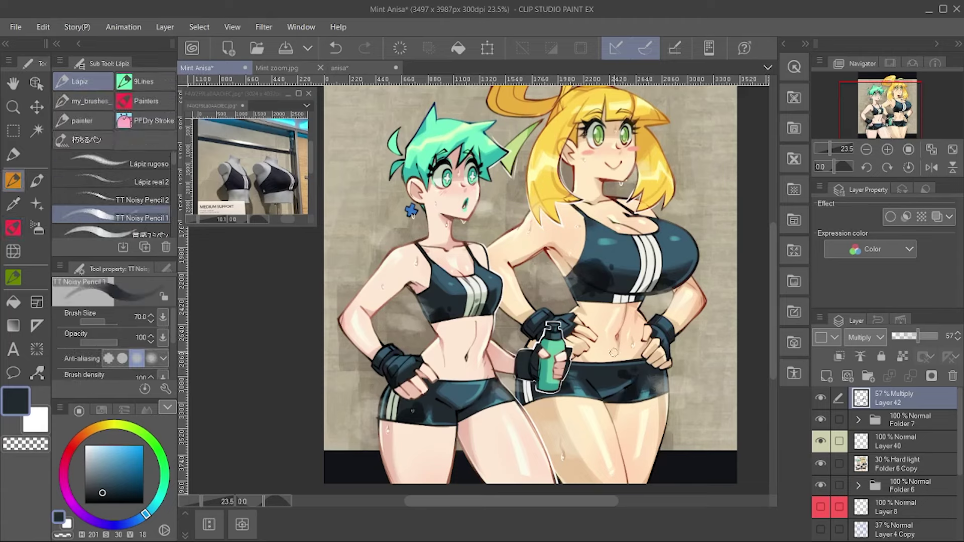
scroll(662, 329, up, 1)
scroll(634, 346, up, 1)
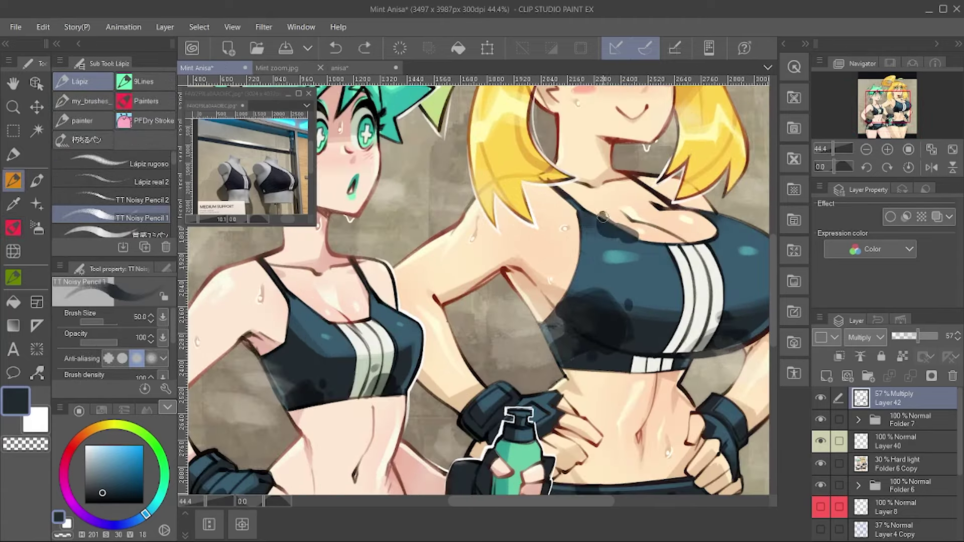
scroll(602, 216, down, 3)
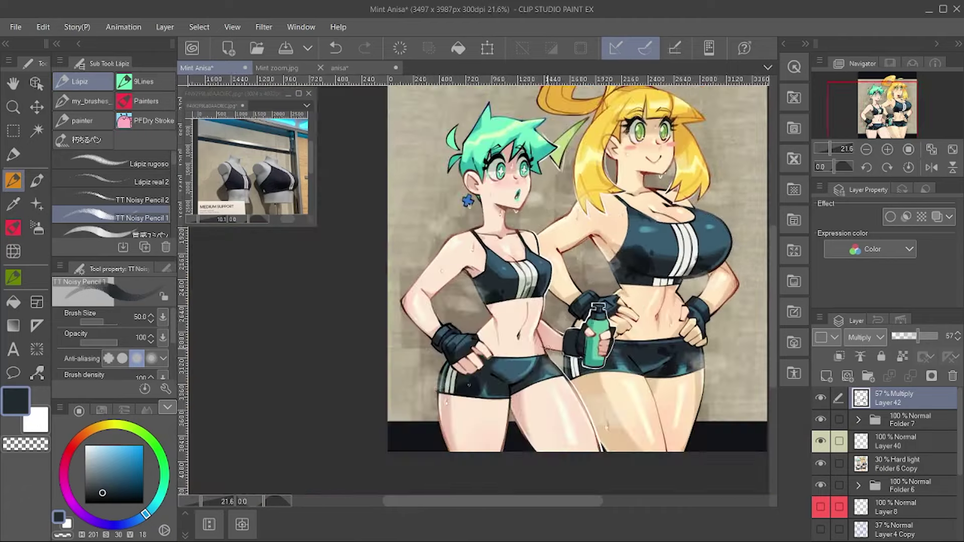
Step: Add a Normal layer above Layer 40, shade the outfit stripes in pale grey-green and clean the edges with the RUG Basic 4 eraser
scroll(625, 232, up, 1)
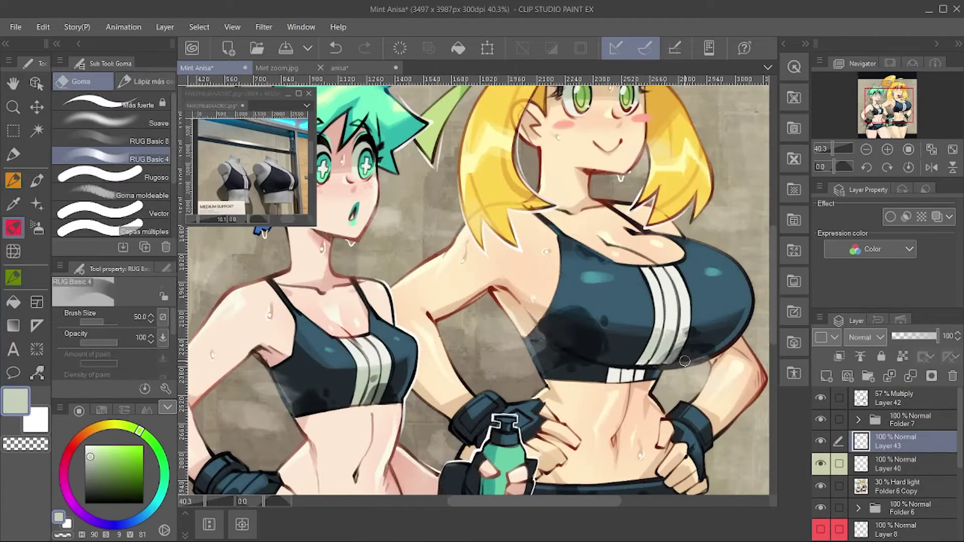
scroll(609, 368, up, 2)
key(e)
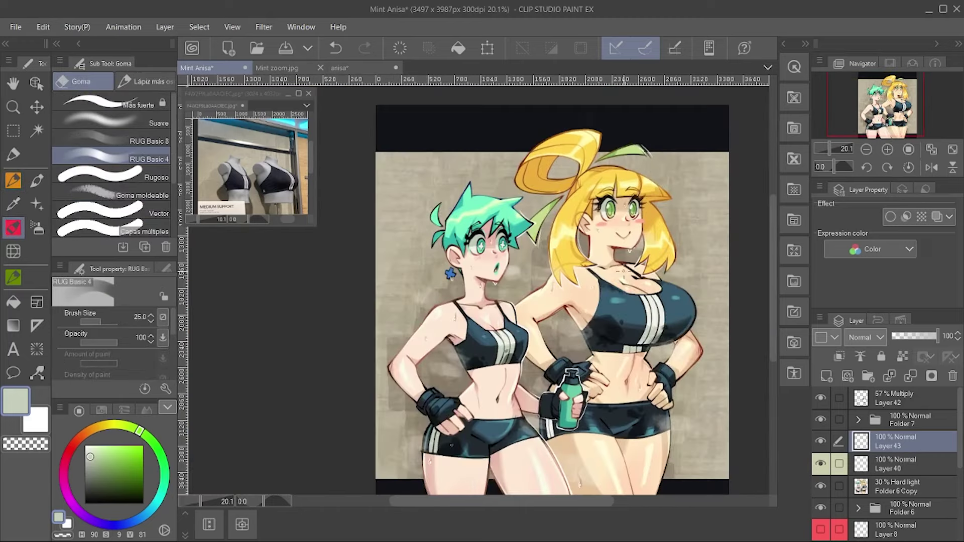
Step: On Layer 40, brush denser pale cream haze around both figures with the Smoke brush at 48 opacity and sizes 200 and 150
click(853, 466)
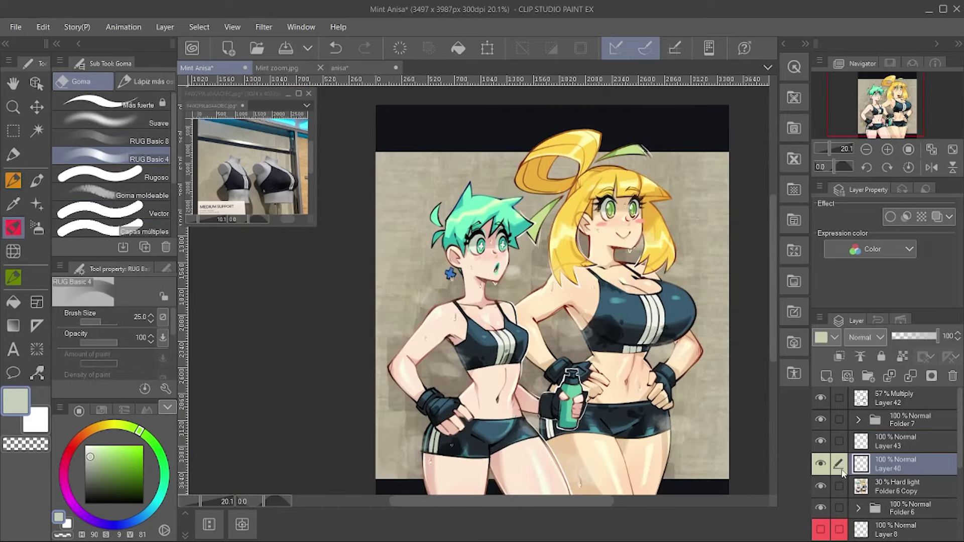
key(p)
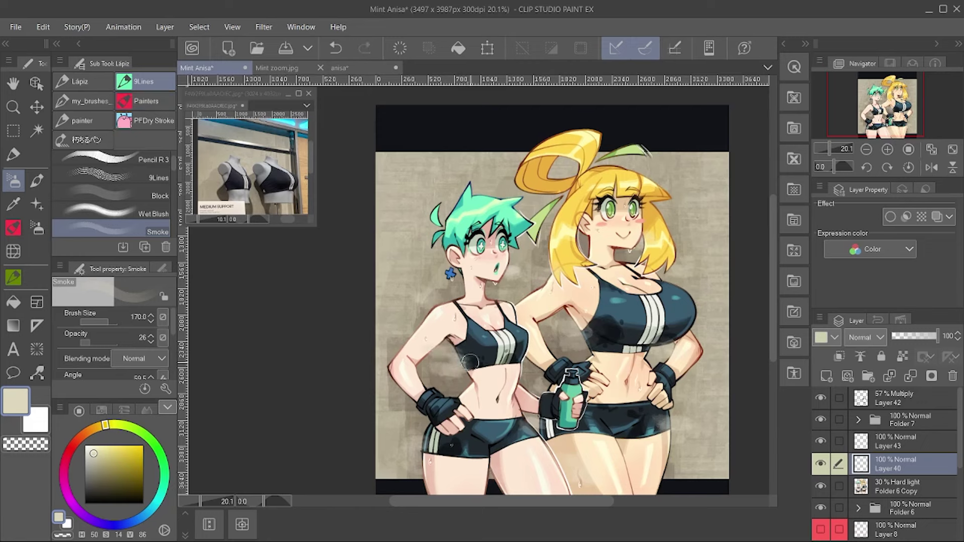
alt+click(669, 222)
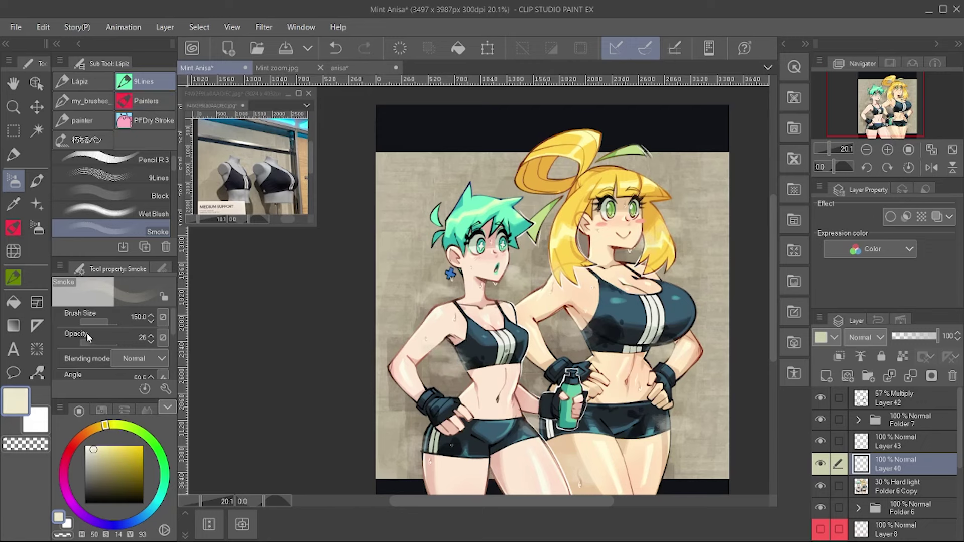
drag(87, 338, 103, 339)
scroll(503, 301, up, 1)
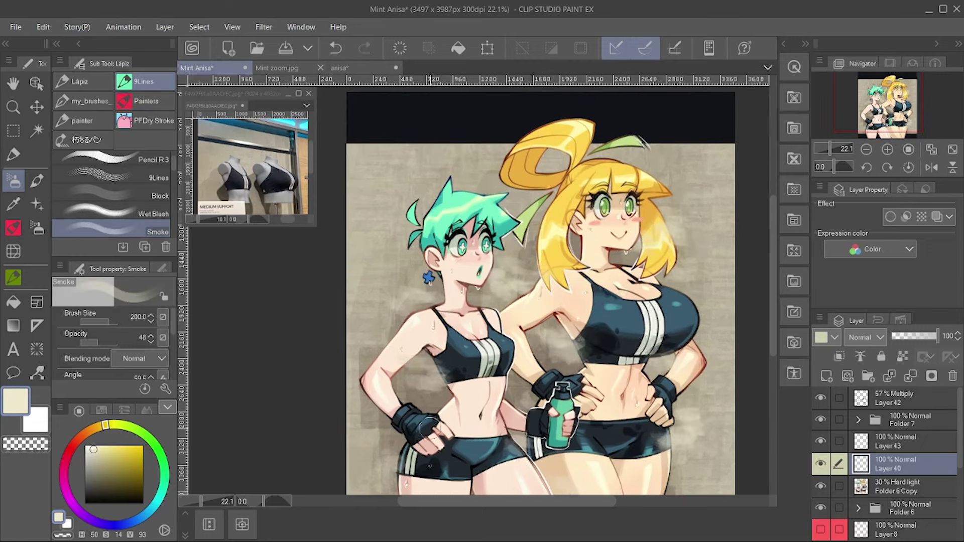
key(bracketleft)
key(bracketleft)
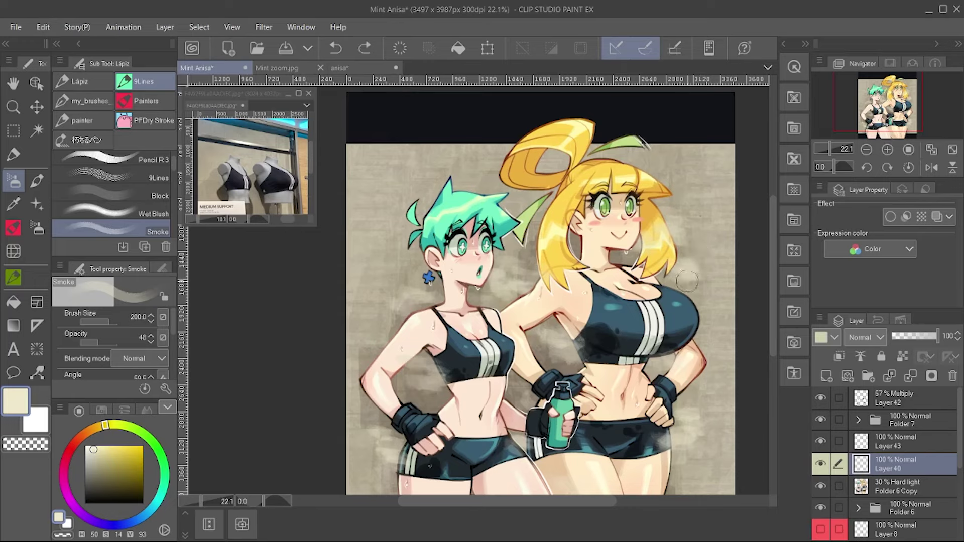
scroll(678, 329, down, 1)
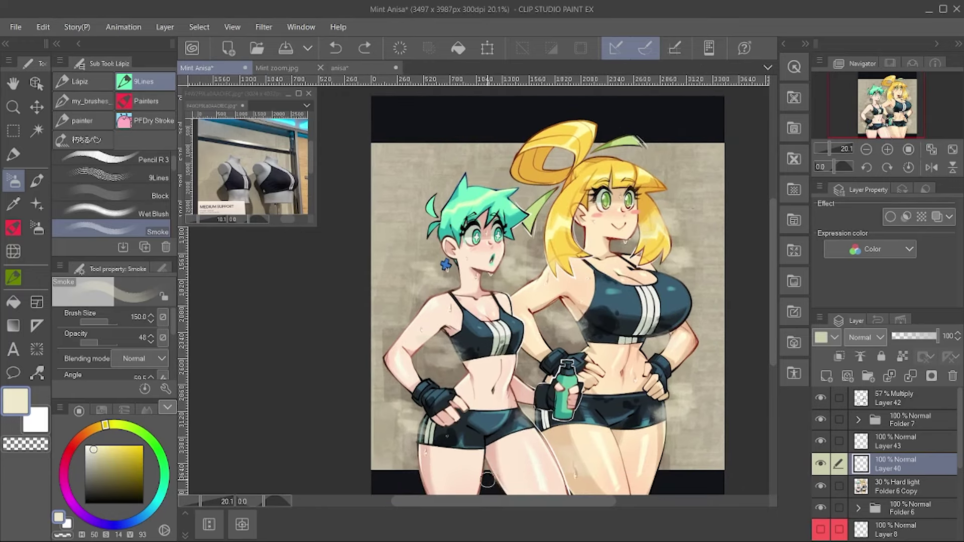
Step: On a new Normal layer below Layer 40, airbrush red blush on both figures with Sombra 2 at 17 opacity, and add another Normal layer beneath
scroll(509, 358, down, 3)
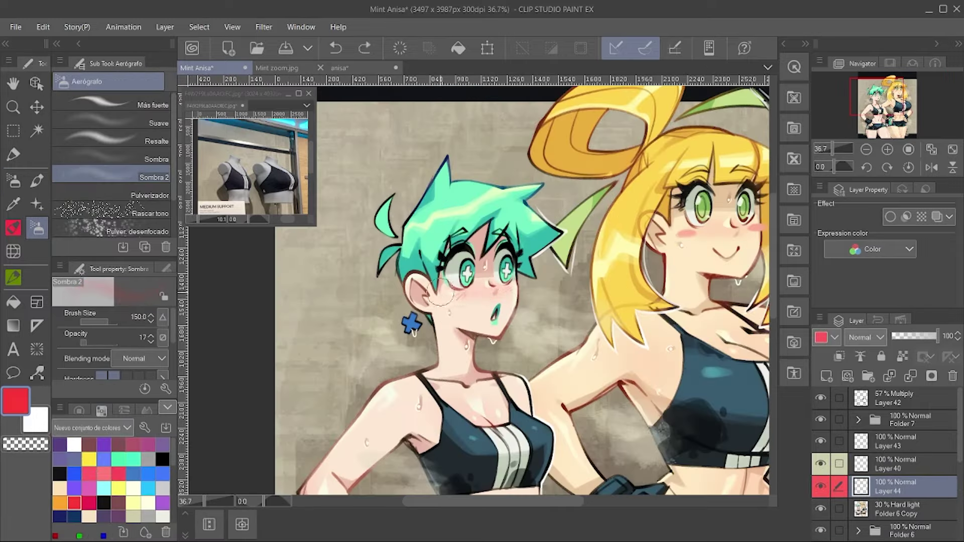
key(ctrl+0)
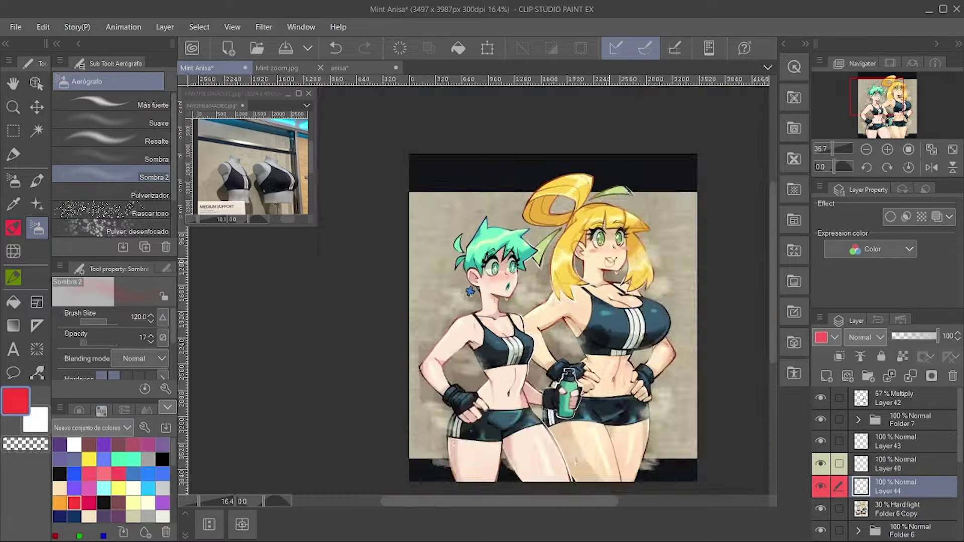
scroll(597, 269, up, 6)
scroll(598, 271, down, 5)
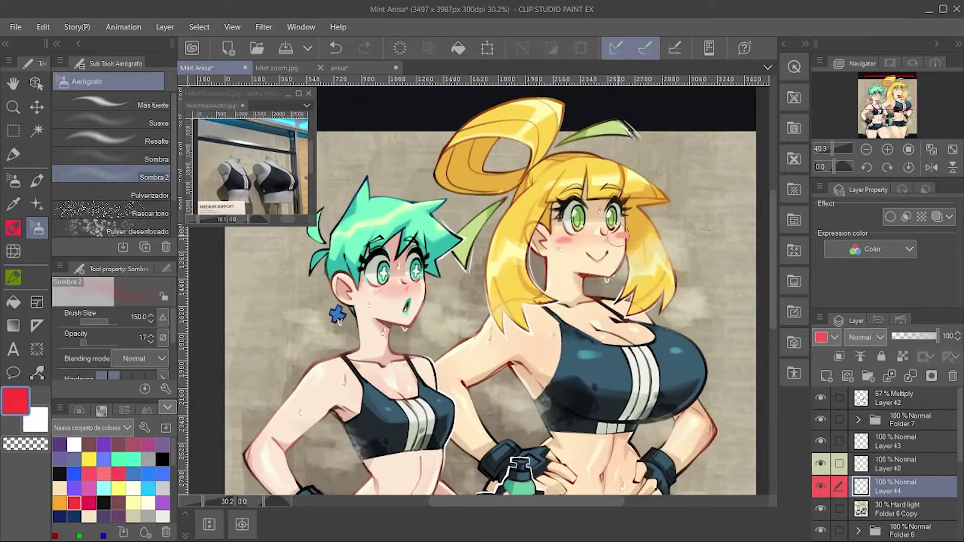
scroll(550, 469, down, 1)
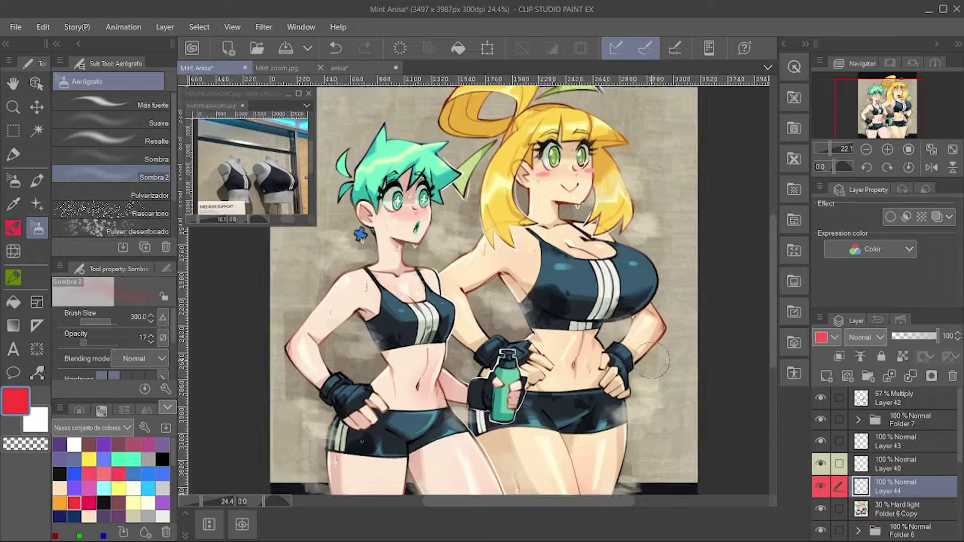
click(831, 509)
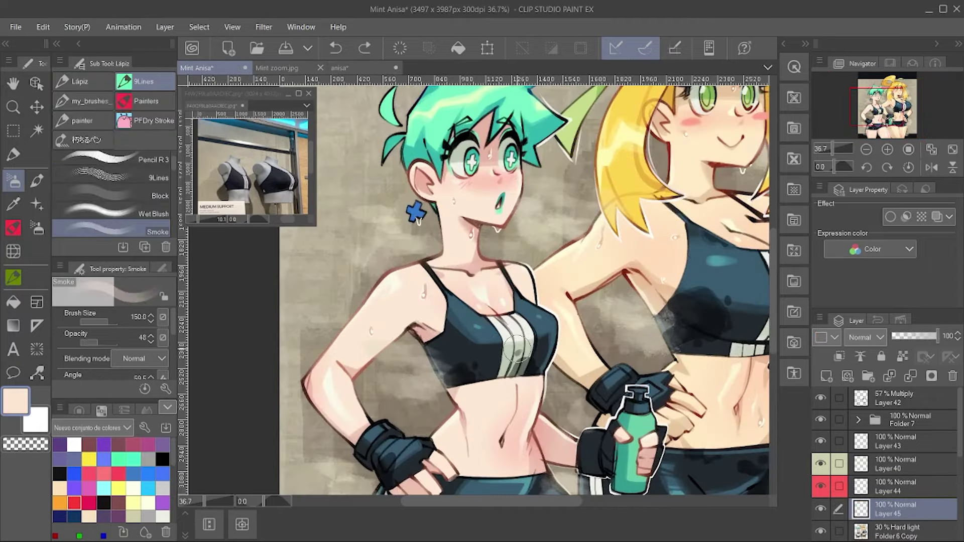
Step: Try to soften the short-haired figure's top on Layer 13's mask with the Suave eraser at size 400, and undo the erasing
scroll(904, 452, down, 8)
scroll(904, 452, down, 1)
click(904, 481)
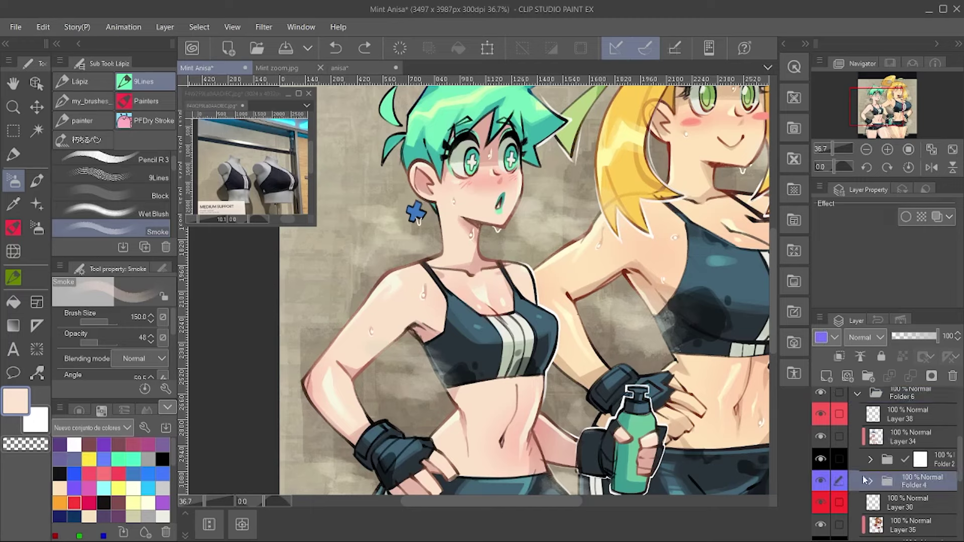
scroll(912, 454, up, 1)
click(911, 477)
key(e)
drag(452, 322, 502, 351)
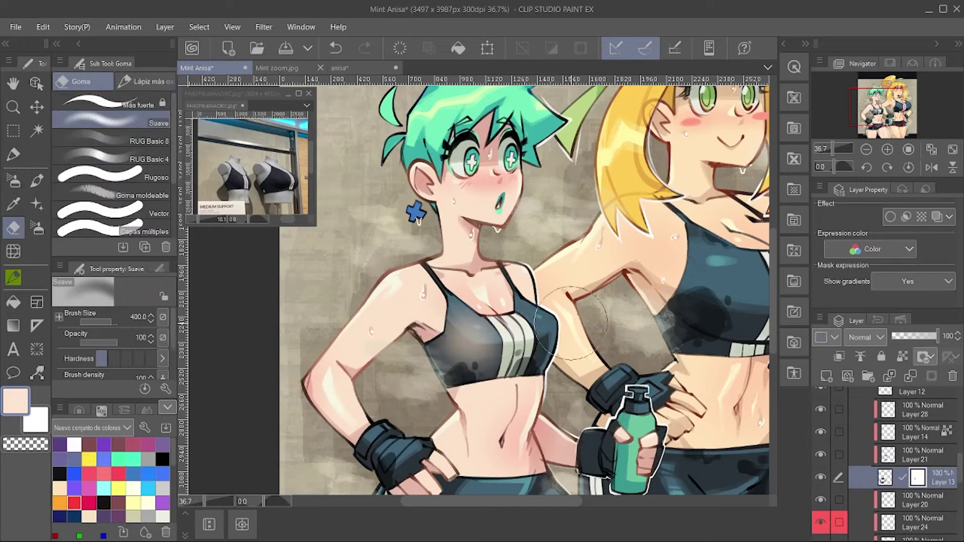
key(ctrl+minus)
key(ctrl+z)
key(ctrl+z)
key(ctrl+z)
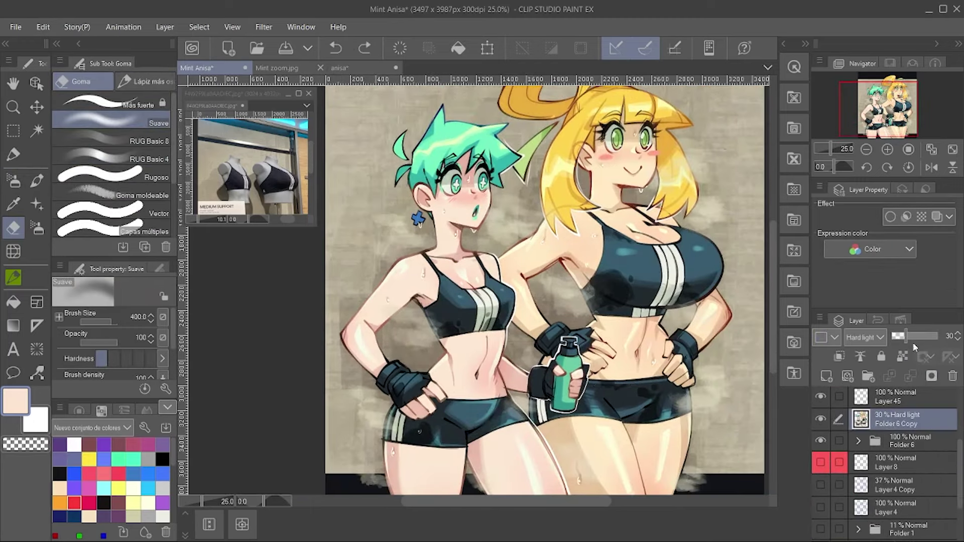
Step: Lower Folder 6 Copy to 28% opacity, and airbrush a pale peach glow over both tops on Layer 44 with Sombra 2 at size 500
drag(896, 337, 899, 336)
scroll(899, 452, up, 1)
click(899, 424)
scroll(368, 119, up, 2)
key(b)
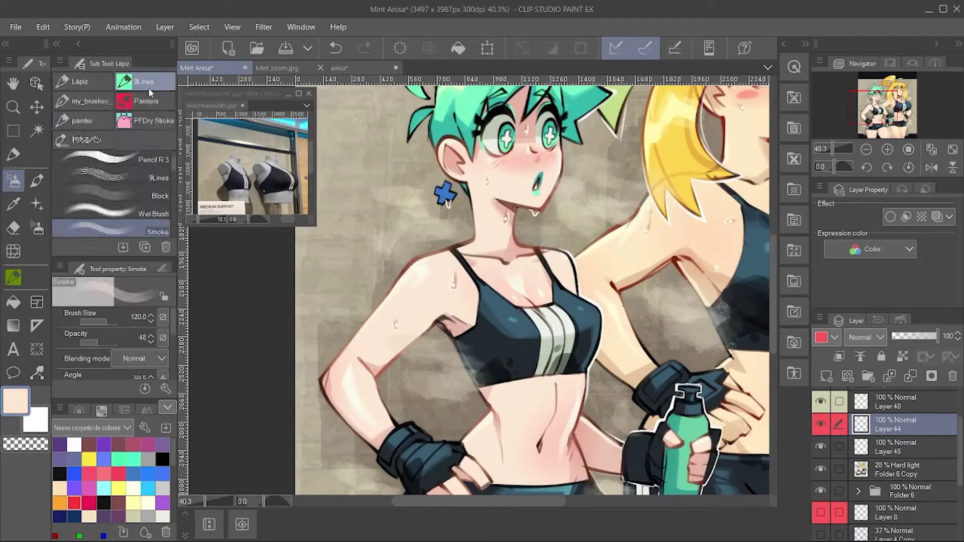
click(111, 176)
key(bracketleft)
scroll(552, 352, down, 3)
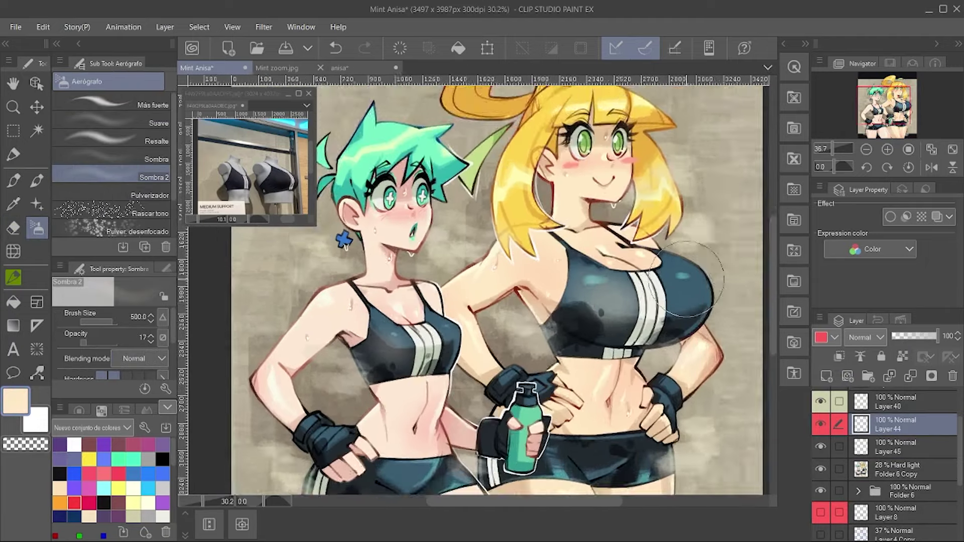
scroll(652, 264, up, 1)
Step: Clean the glow with the Rugoso eraser at size 80, and tint Layer 44's locked pixels light orange with Sombra 2 at size 1000
key(e)
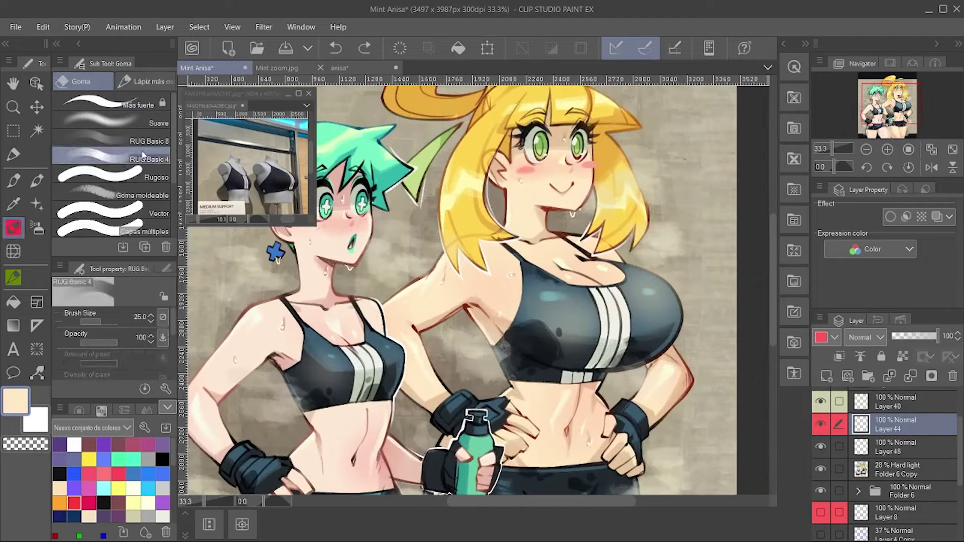
scroll(639, 264, down, 2)
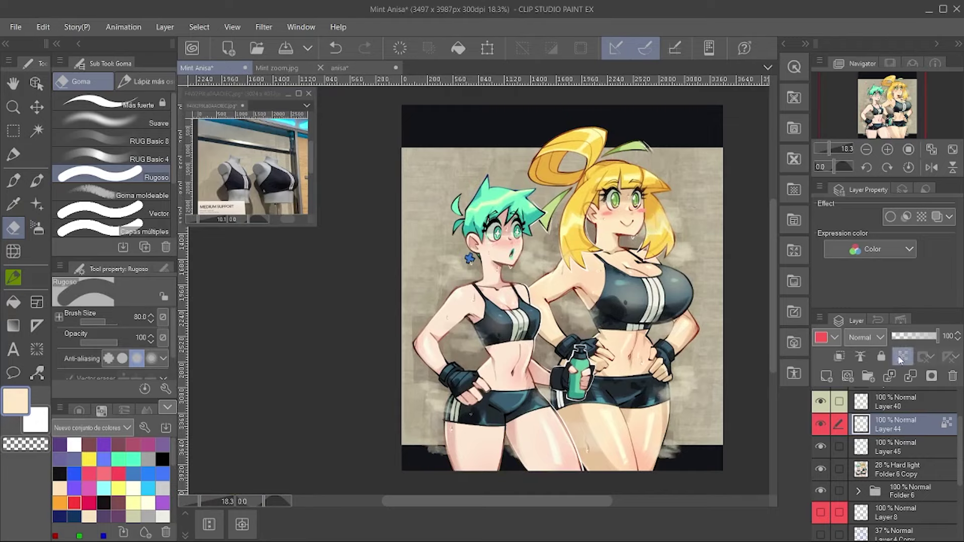
key(b)
scroll(652, 269, up, 2)
alt+click(676, 274)
scroll(653, 256, down, 3)
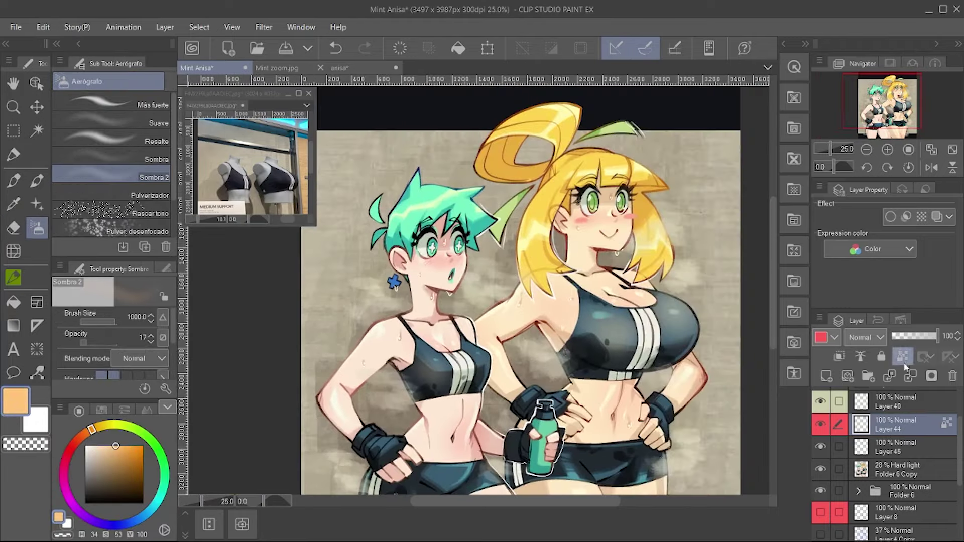
Step: Lower Layer 44's opacity to 67% and hide the layer
key(bracketright)
scroll(625, 234, down, 1)
scroll(603, 261, up, 2)
key(ctrl+comma)
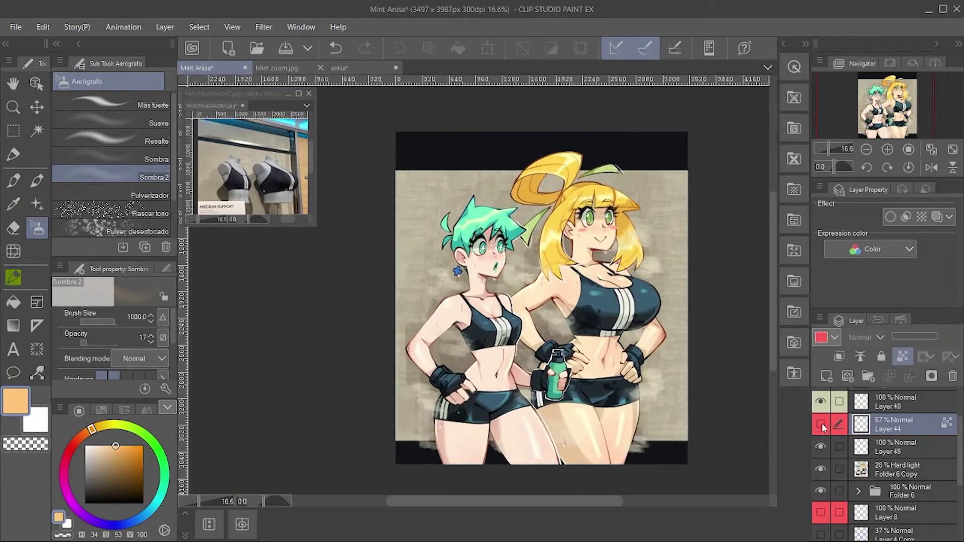
scroll(597, 282, down, 2)
scroll(595, 289, up, 2)
scroll(574, 240, down, 1)
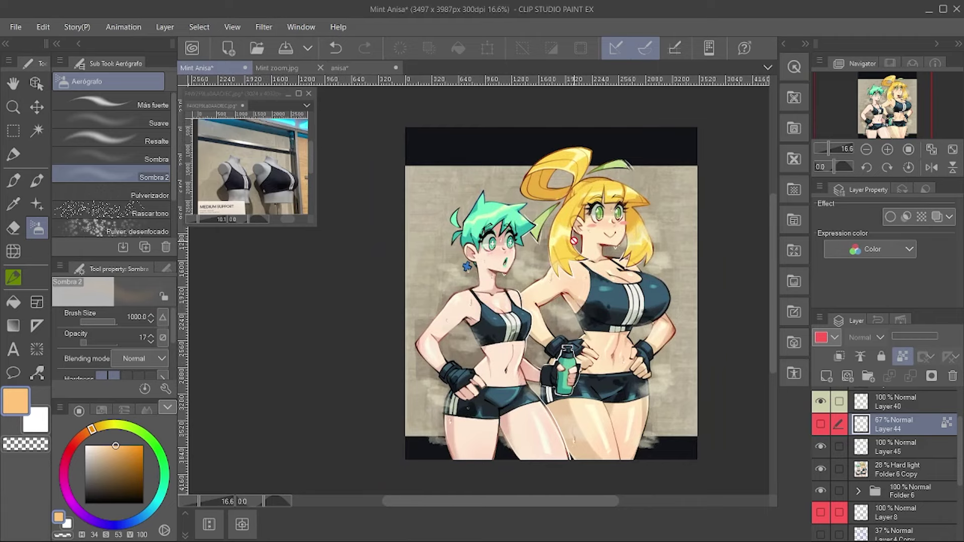
Step: Handwrite the artist's signature in beige on Layer 39 in the picture's lower-right black band with the REPTAR brush at size 20, and save the document
key(alt+bracketright)
key(alt+bracketright)
key(alt+bracketright)
key(alt+bracketright)
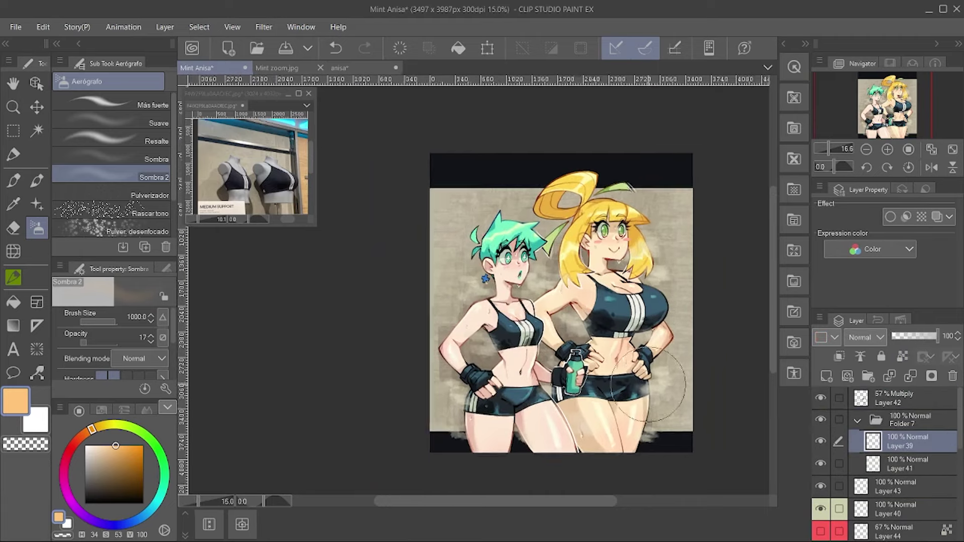
key(p)
scroll(595, 336, up, 6)
alt+click(610, 301)
drag(615, 321, 587, 359)
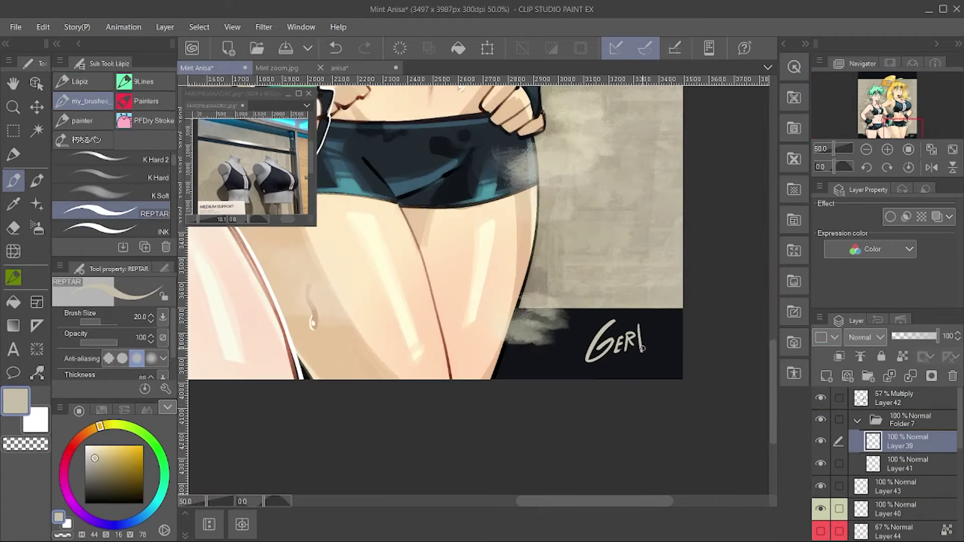
scroll(647, 329, down, 5)
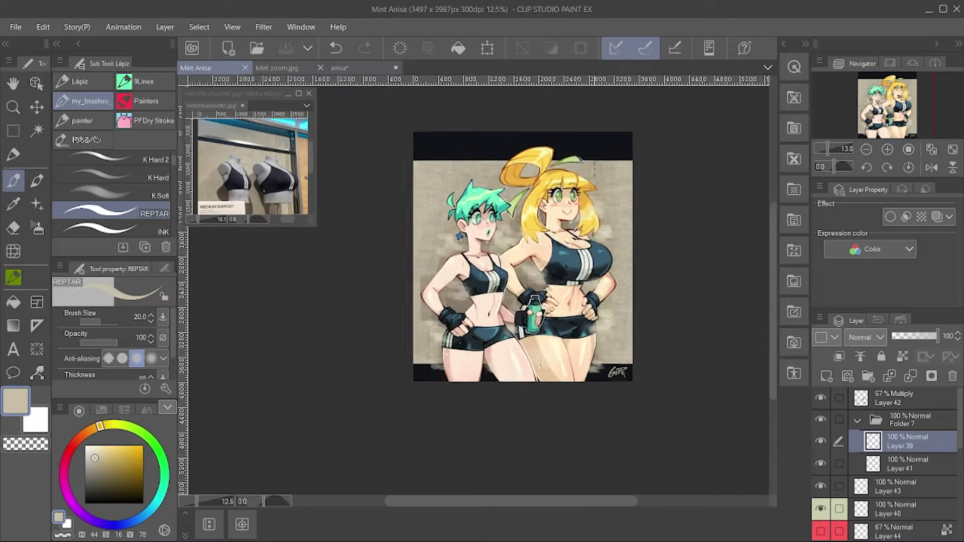